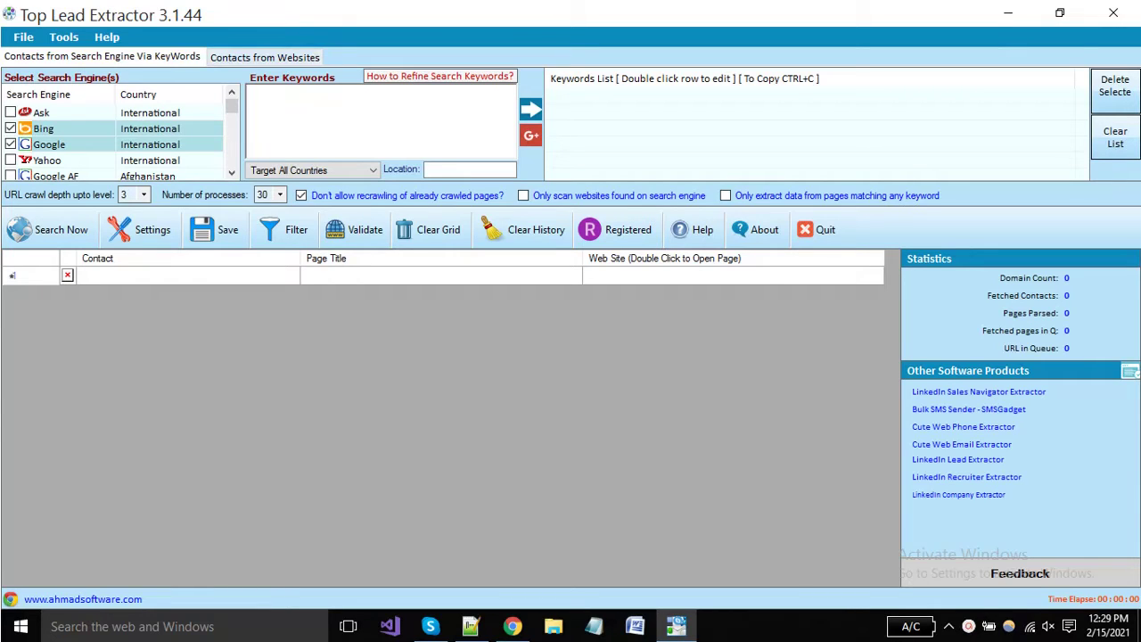
Switch to the Contacts from Websites tab to show the empty website URL list.
left_click(265, 57)
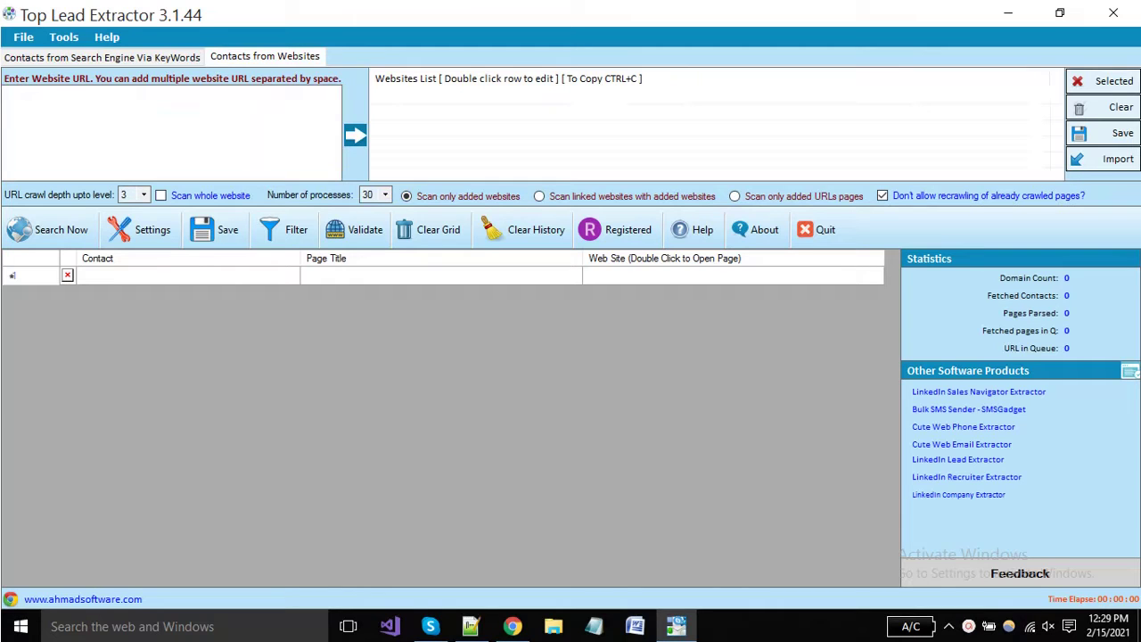
Go back to the Contacts from Search Engine Via KeyWords tab.
left_click(102, 56)
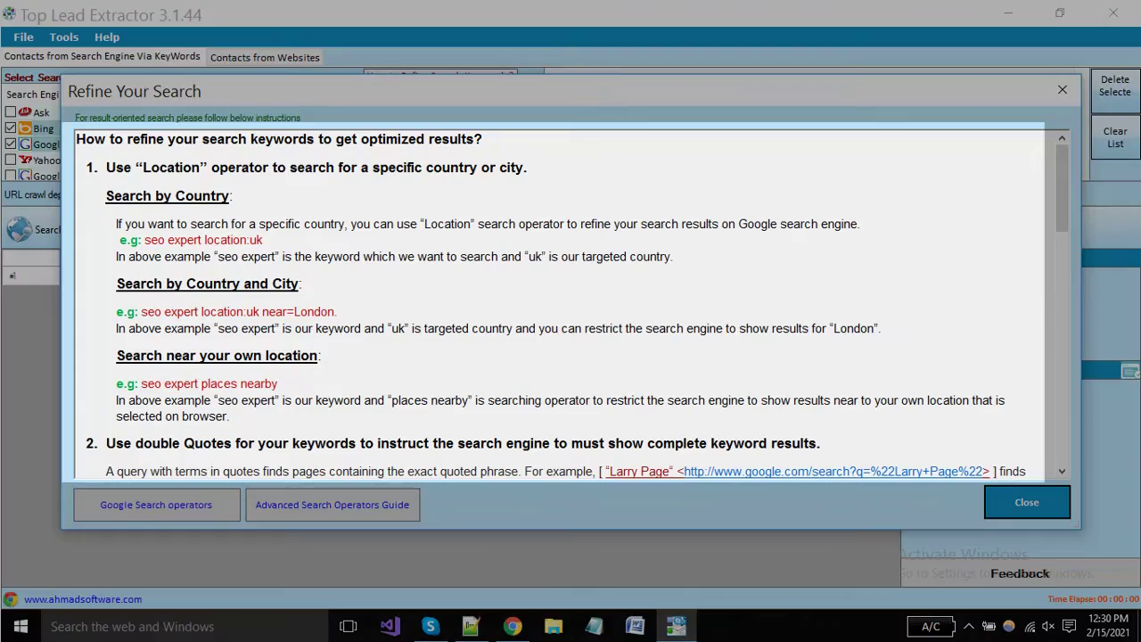
Read through the Refine Your Search guide, then open Google's Search operators help page.
scroll(572, 306, "down", 5)
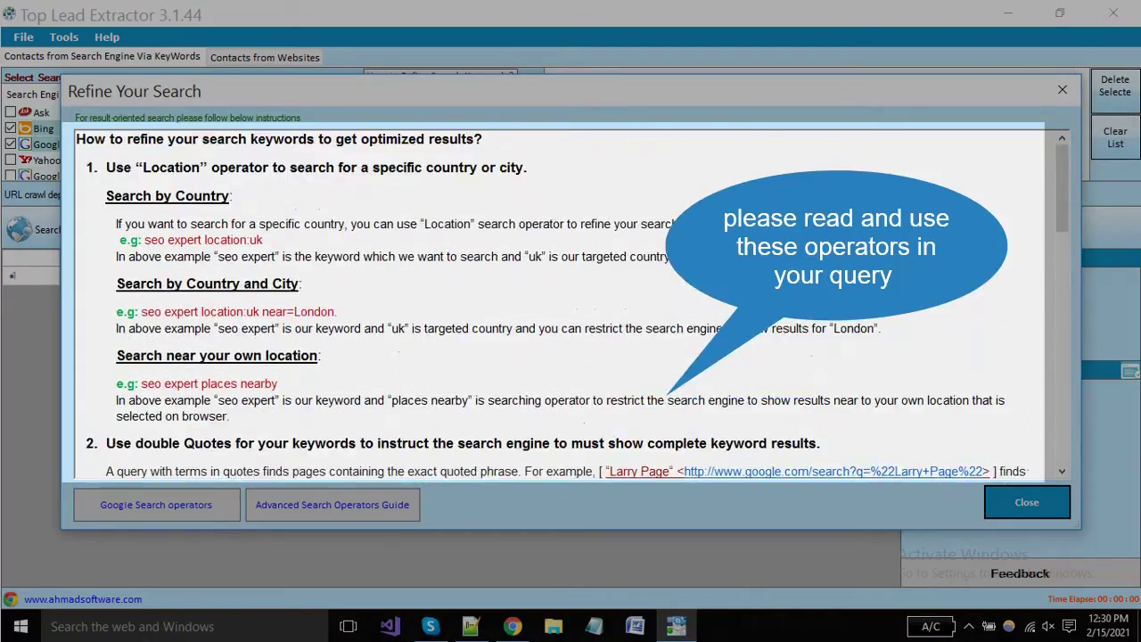
scroll(570, 304, "down", 15)
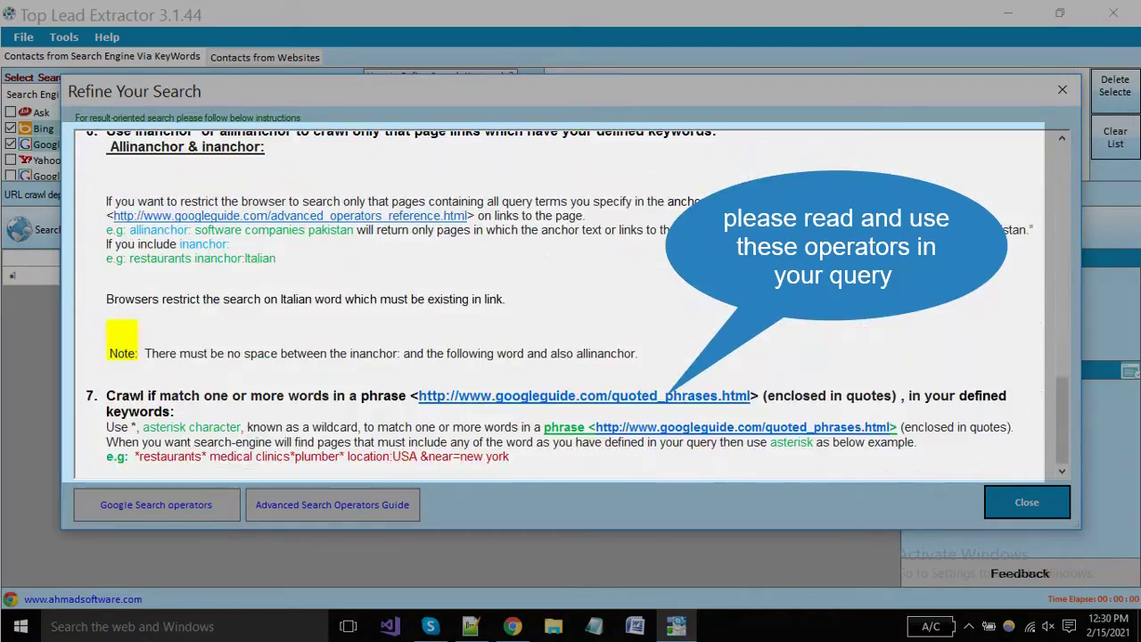
scroll(571, 303, "up", 15)
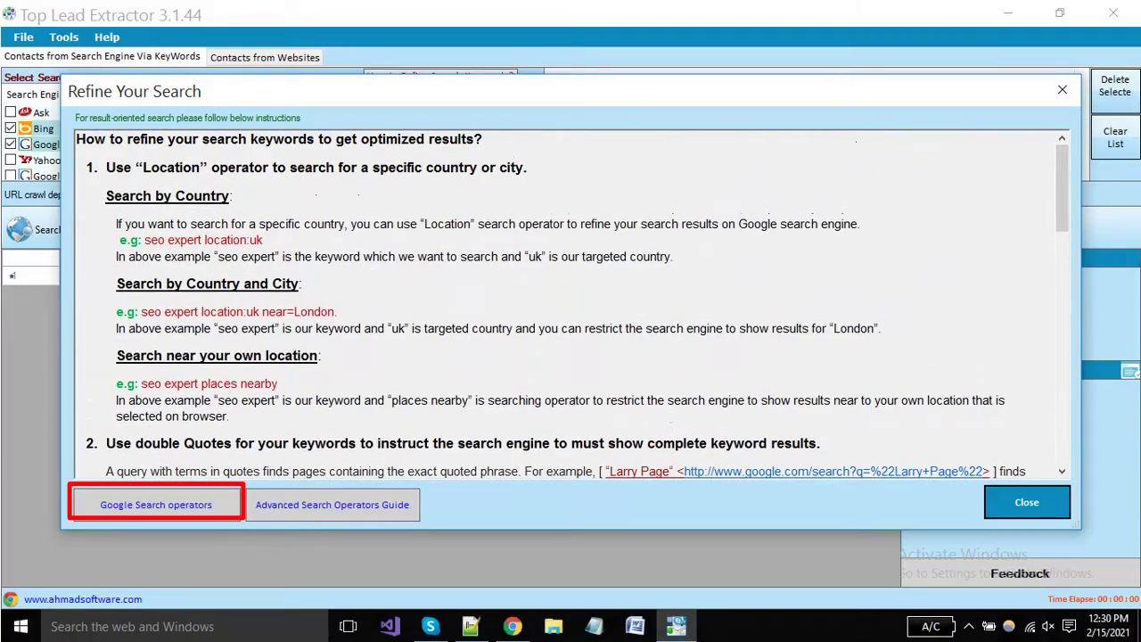
left_click(157, 505)
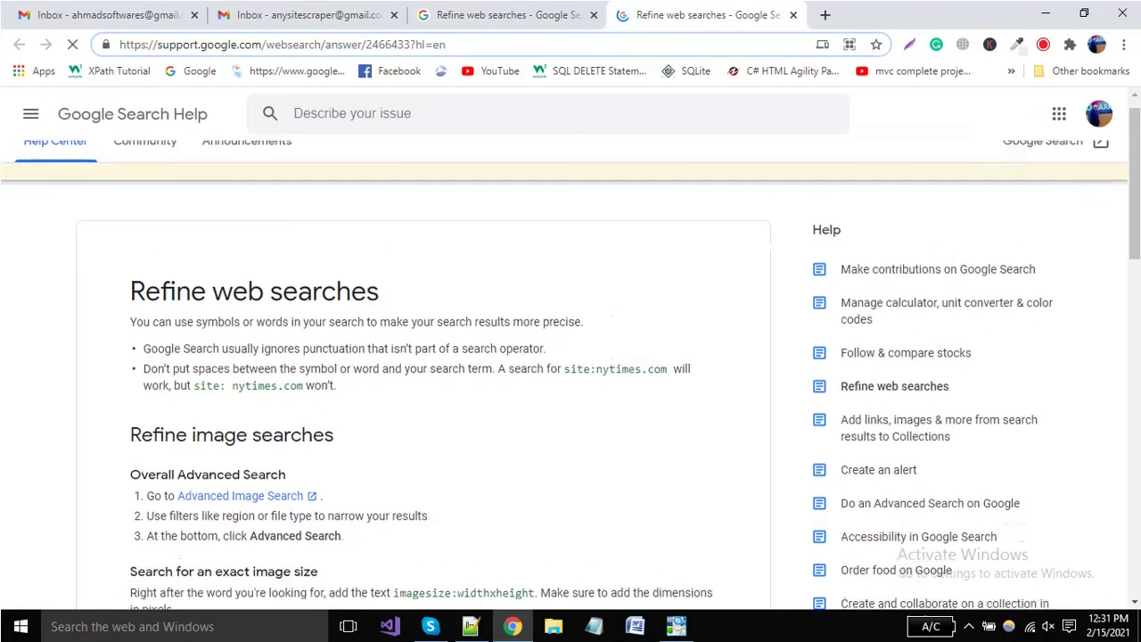
Read Google's Refine web searches page, then return to the Refine Your Search guide.
left_click_drag(131, 317, 380, 318)
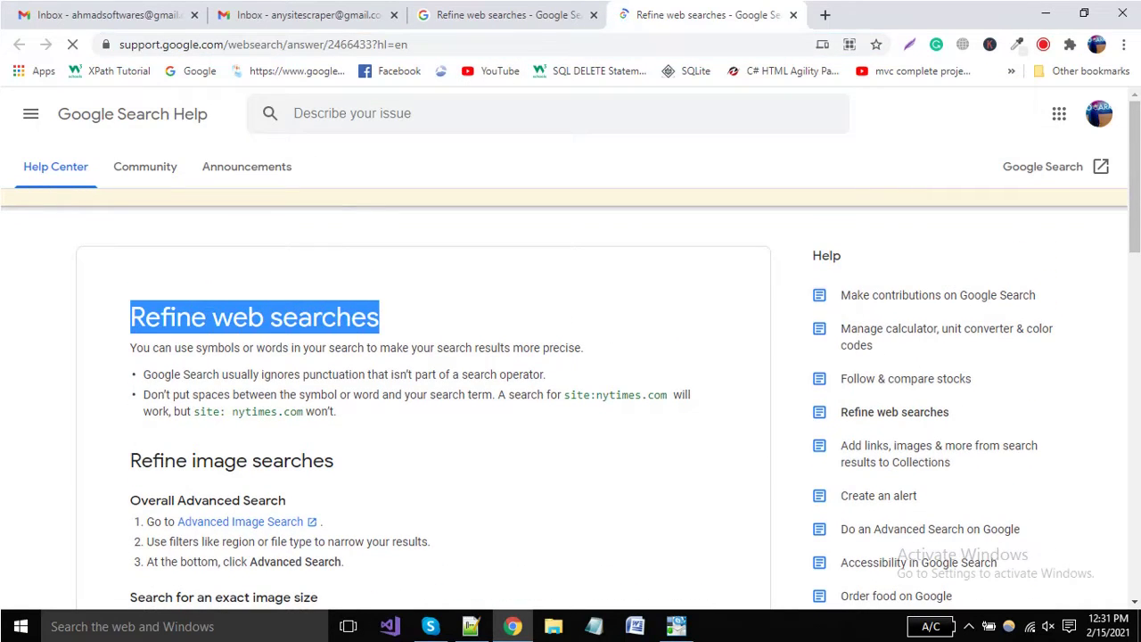
scroll(423, 374, "down", 3)
scroll(423, 374, "down", 5)
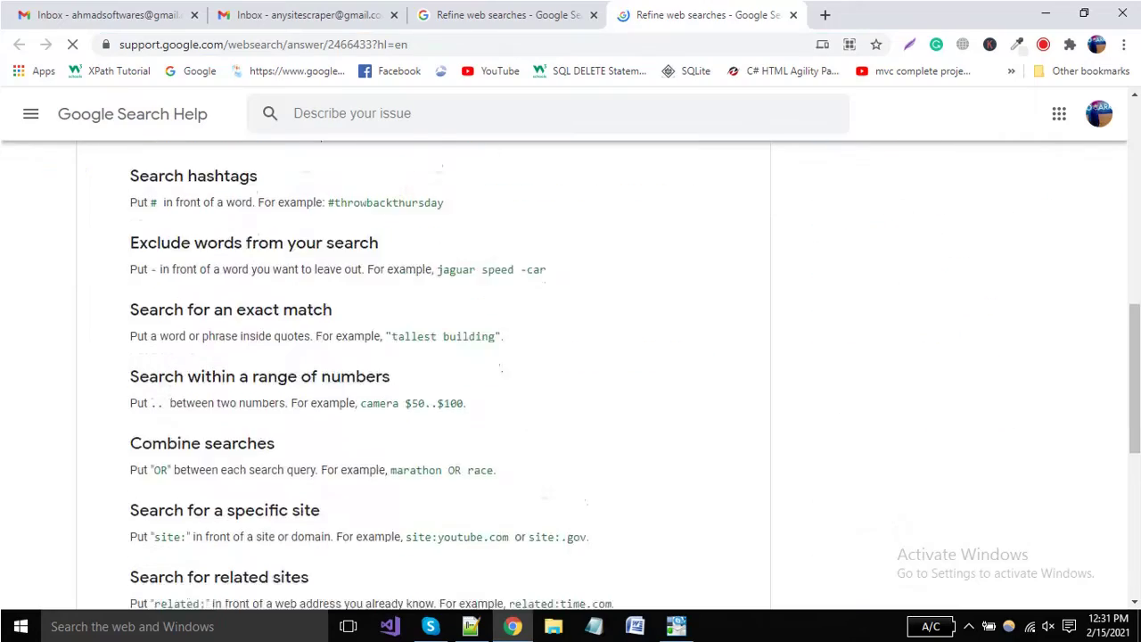
scroll(423, 375, "down", 4)
scroll(423, 375, "up", 10)
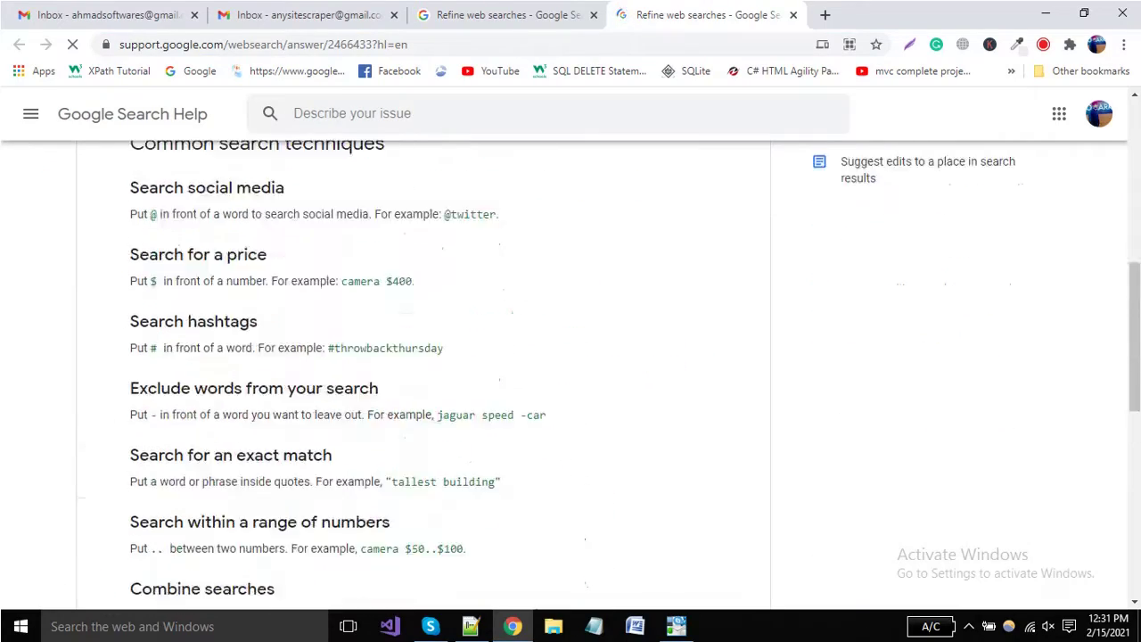
scroll(424, 374, "up", 3)
left_click(675, 627)
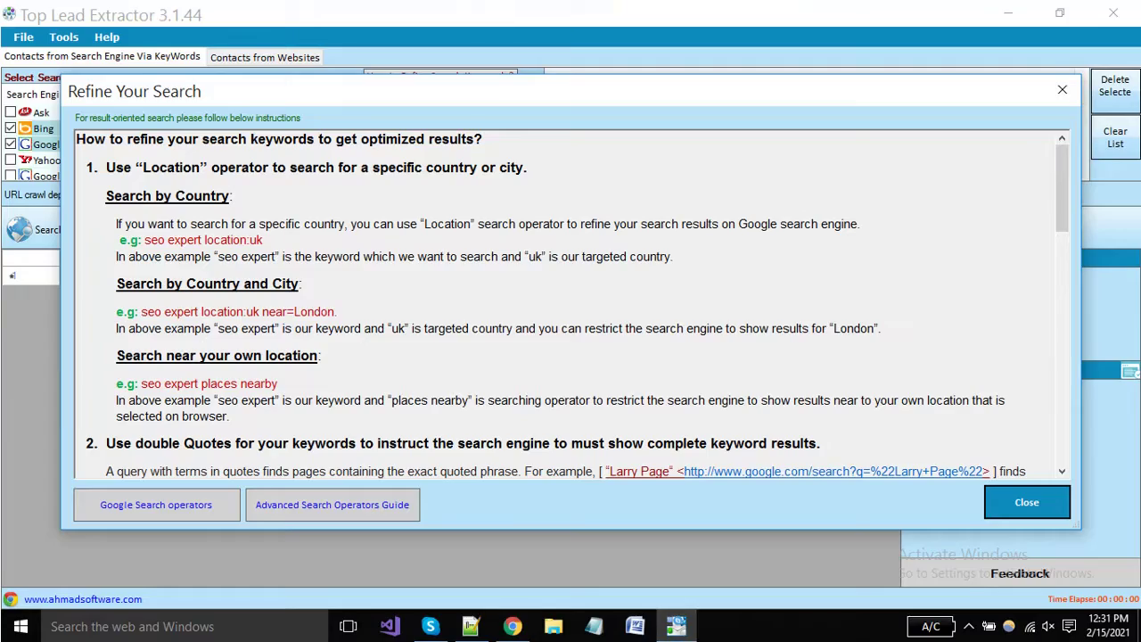
Open the Advanced Search Operators Guide and read the allinanchor, allintext and allintitle entries.
left_click(332, 505)
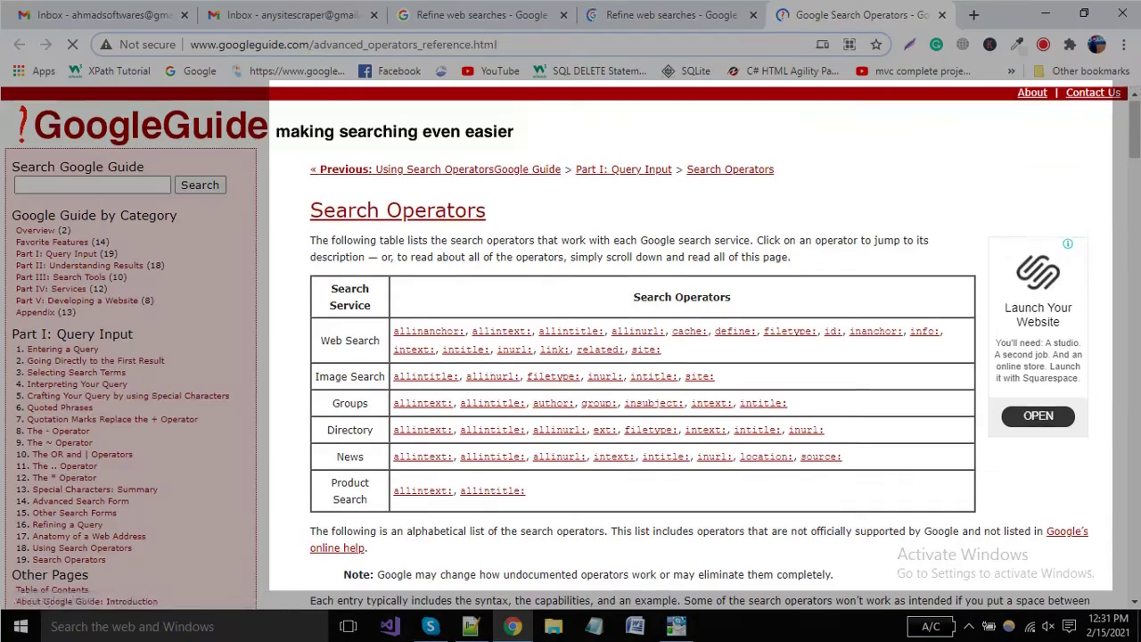
scroll(642, 357, "down", 2)
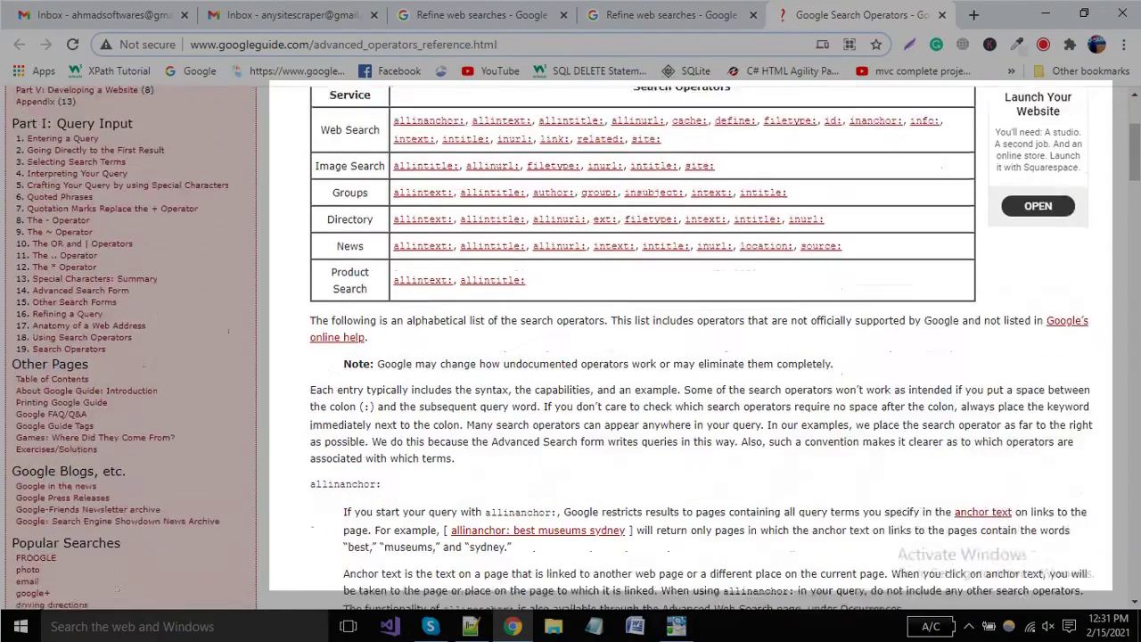
scroll(642, 357, "up", 2)
scroll(642, 357, "down", 5)
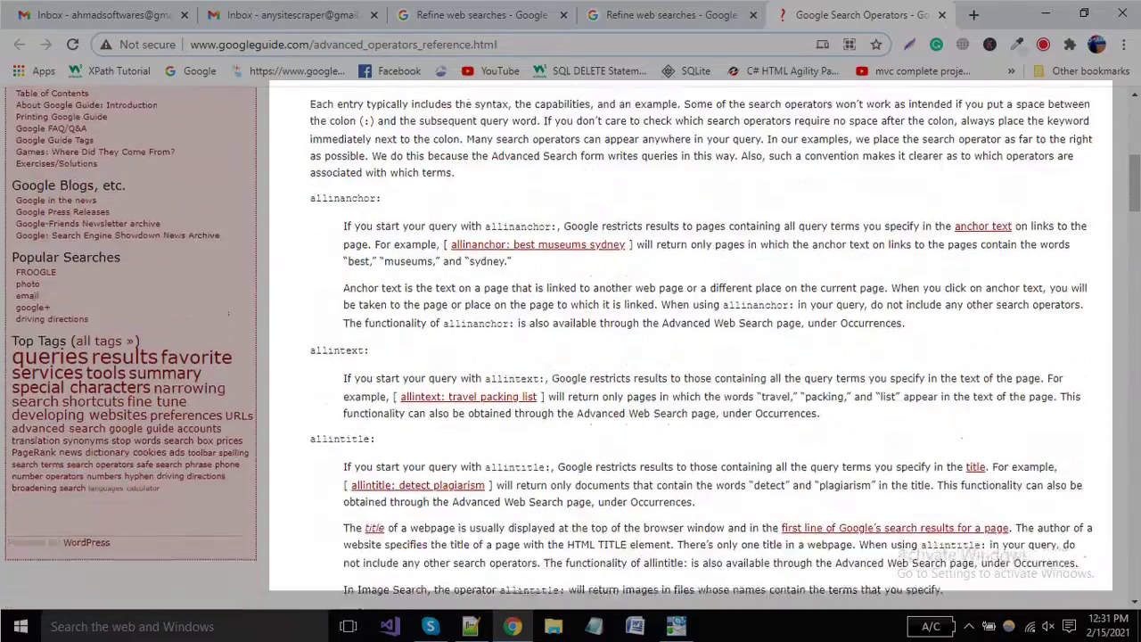
scroll(642, 357, "down", 1)
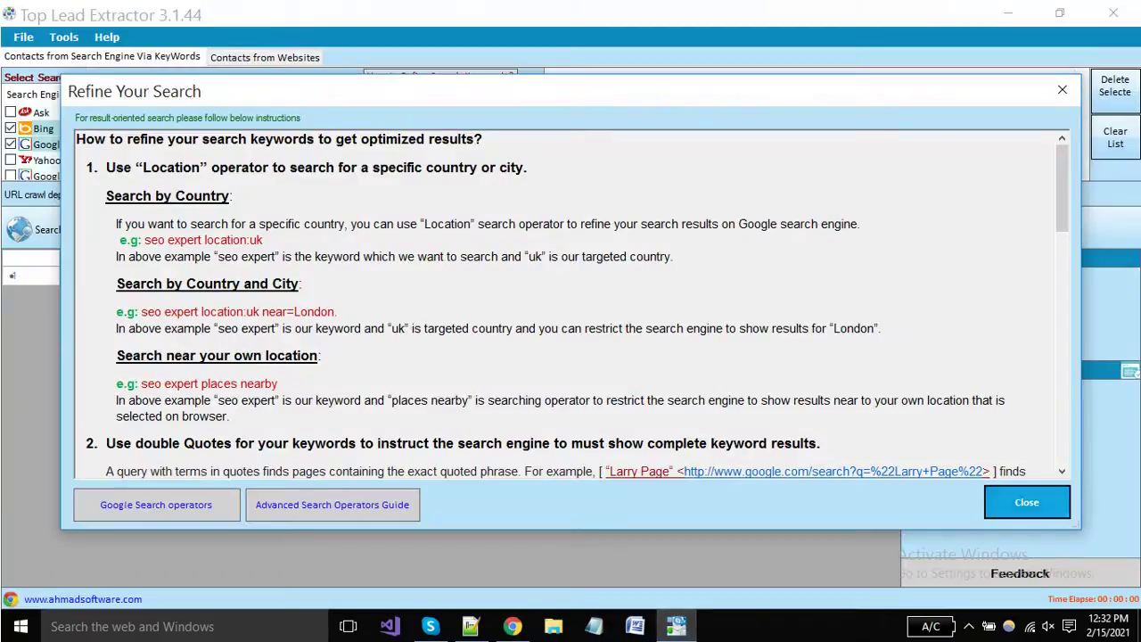
Close the guide and add 'software companies in USA' to the keywords list.
key("Return")
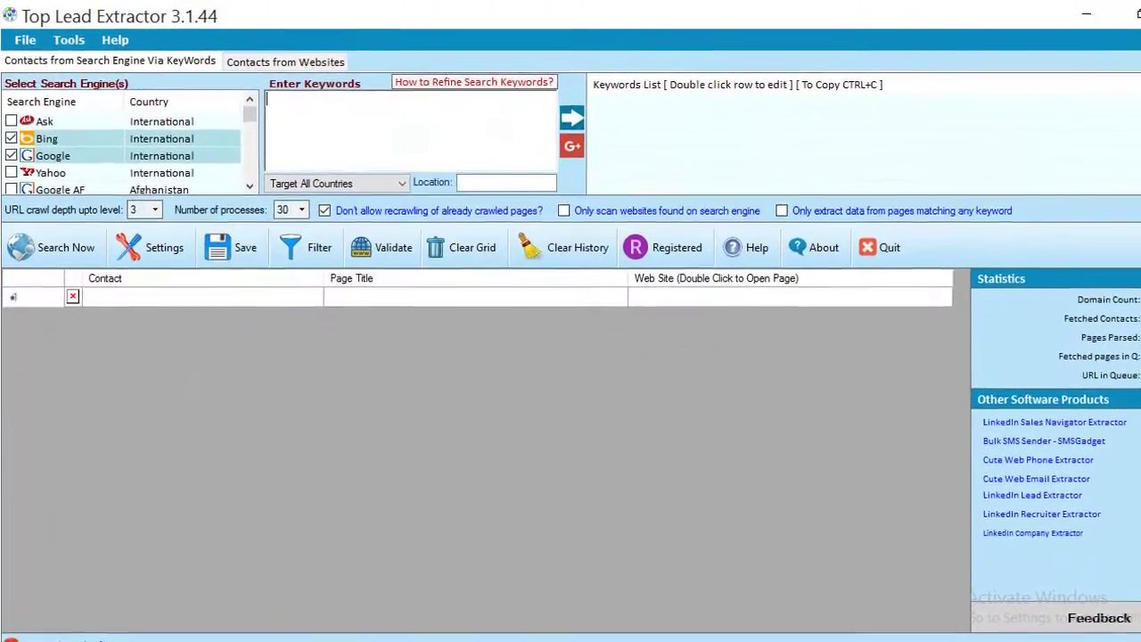
type("software companies in USA")
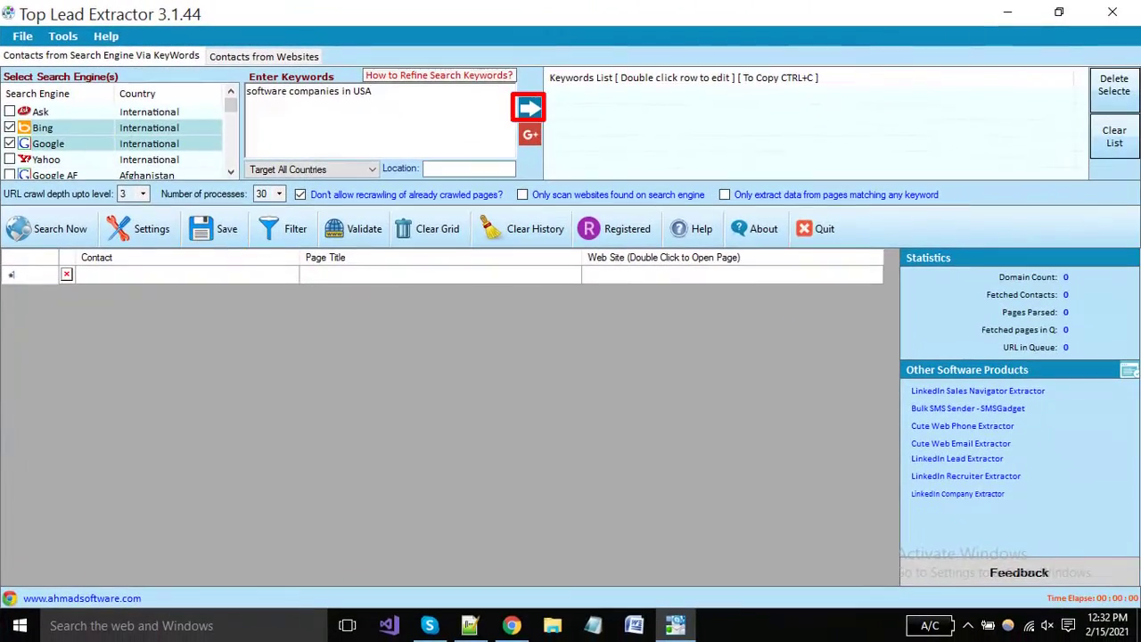
left_click(707, 145)
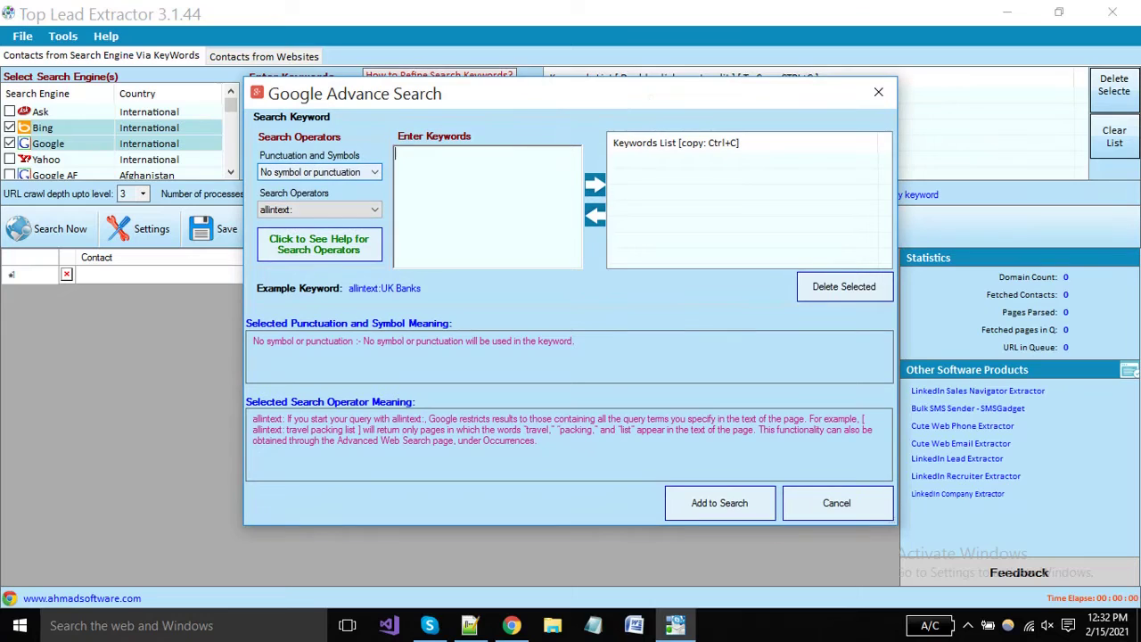
Build allintext:"software companies USA" with quotation marks and add it to the main keyword list.
left_click(319, 172)
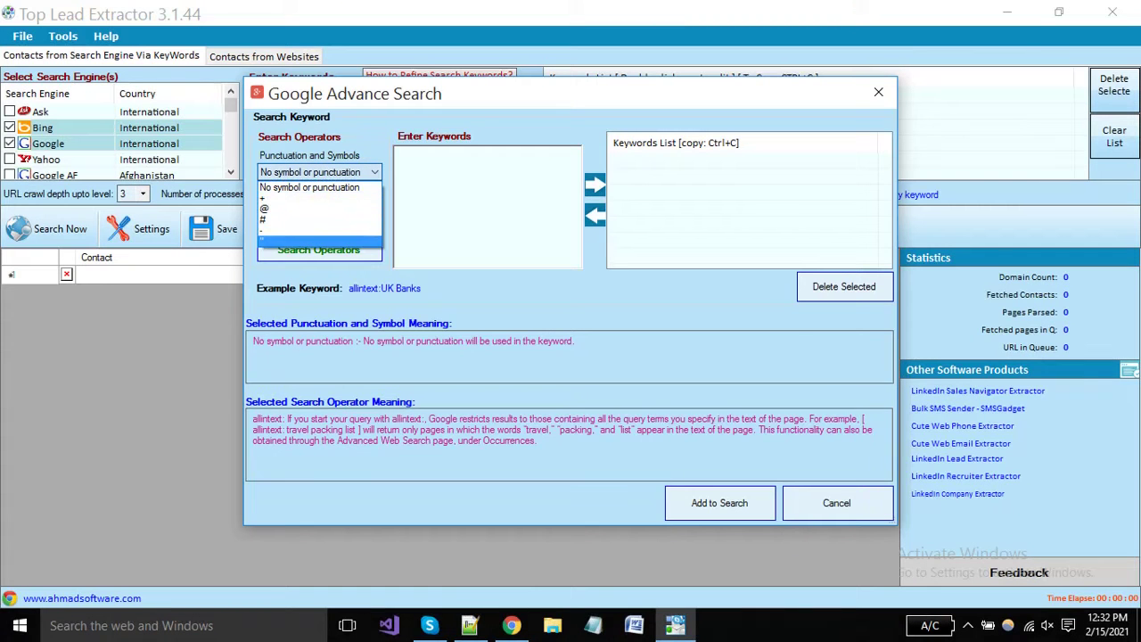
left_click(294, 241)
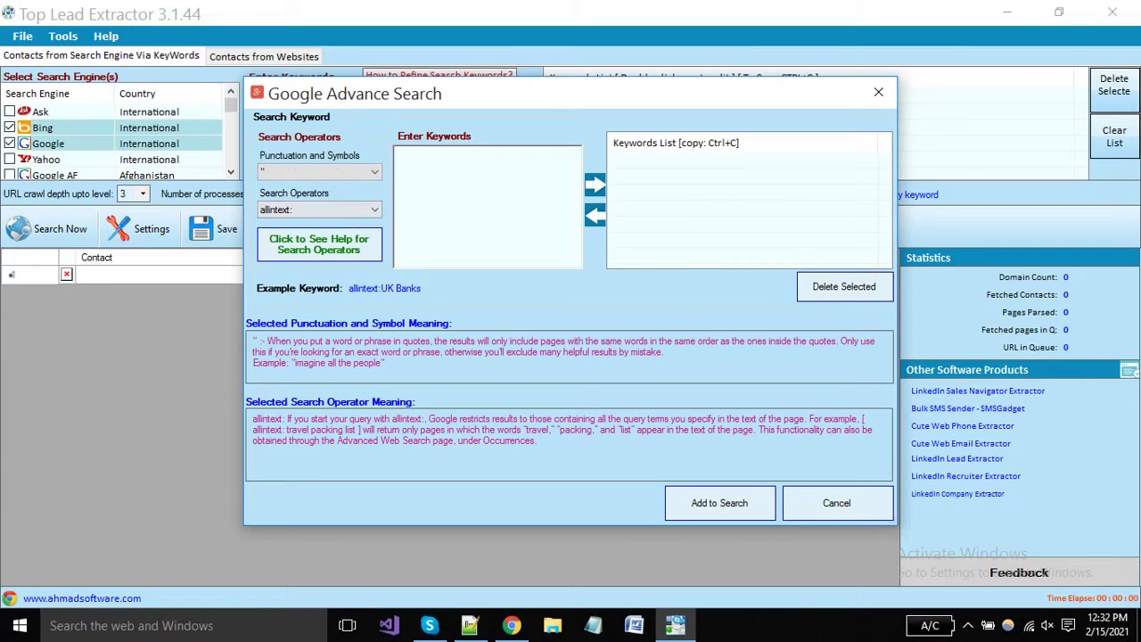
left_click(320, 210)
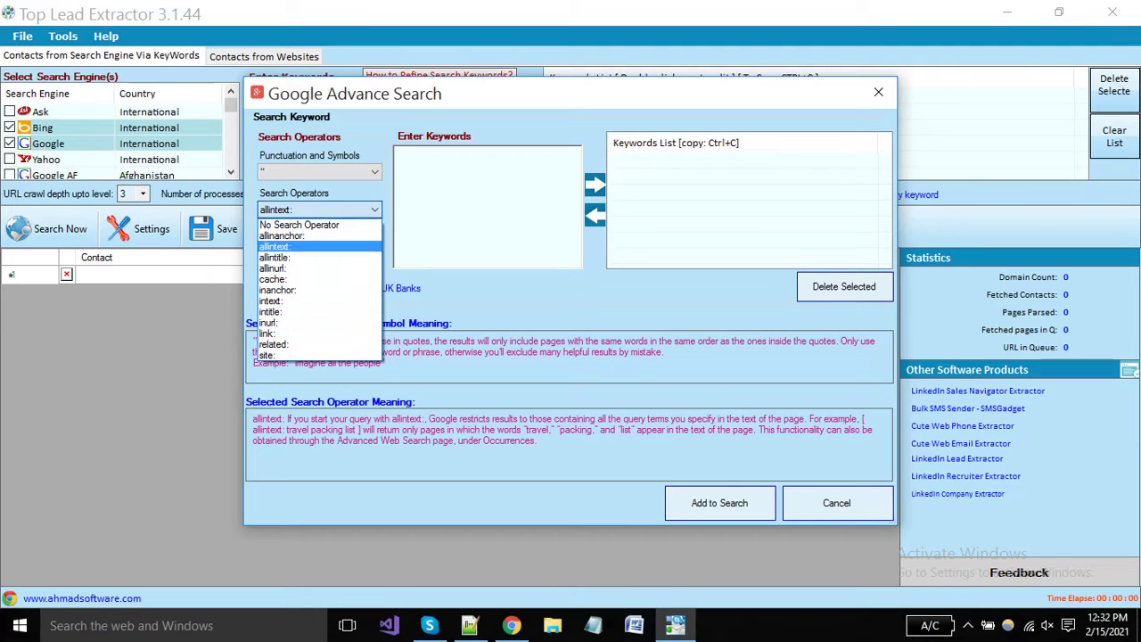
left_click(275, 246)
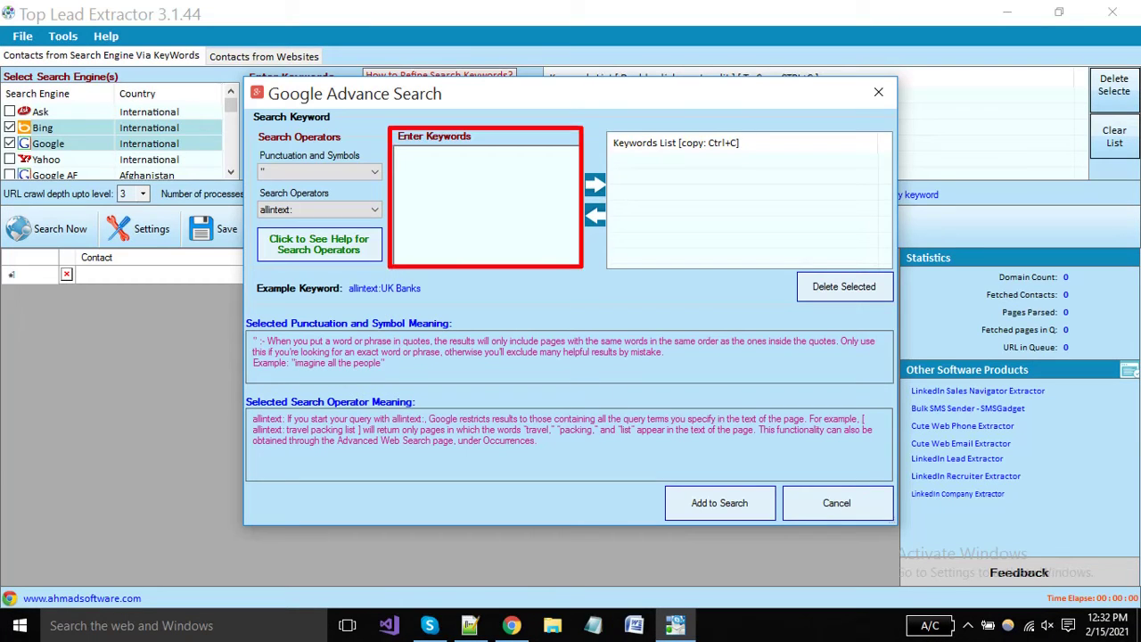
type("software companies USA")
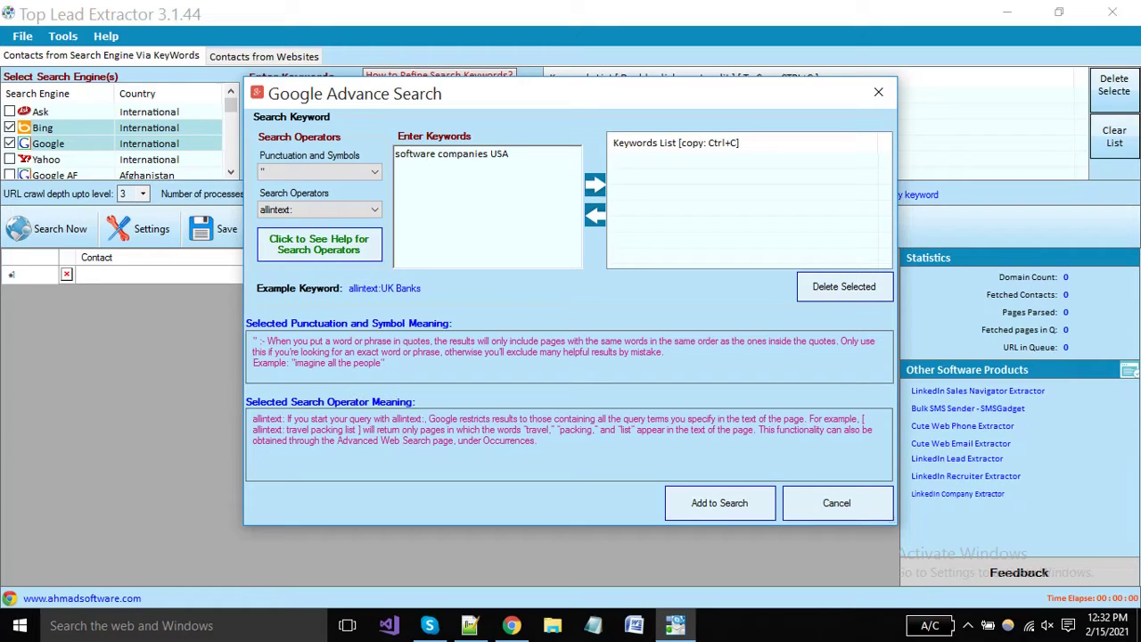
left_click(594, 185)
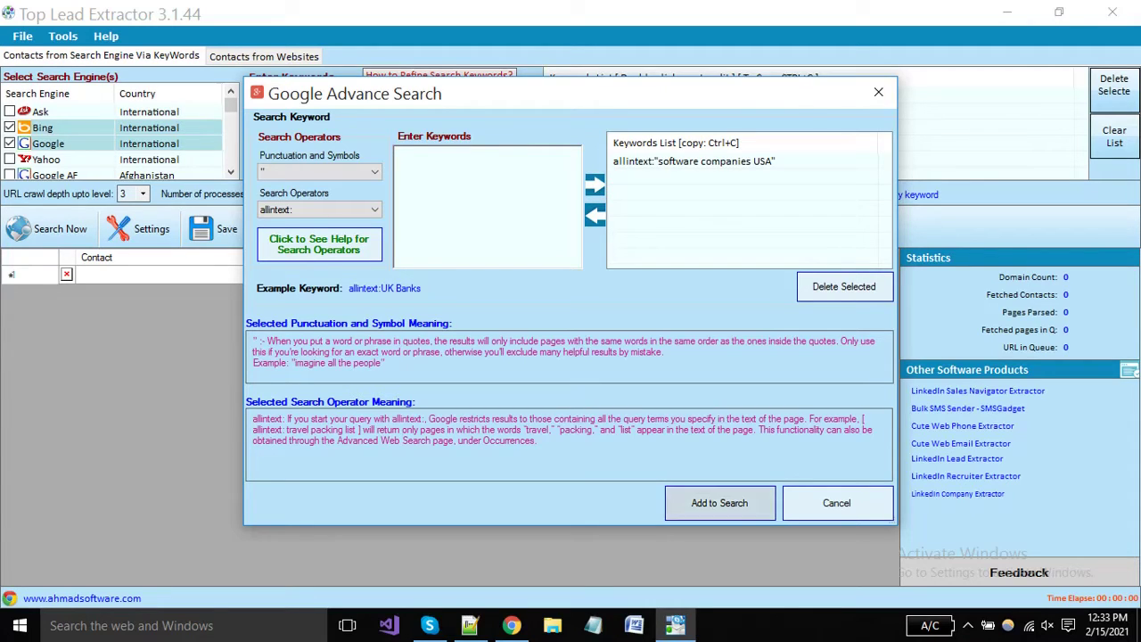
left_click(720, 503)
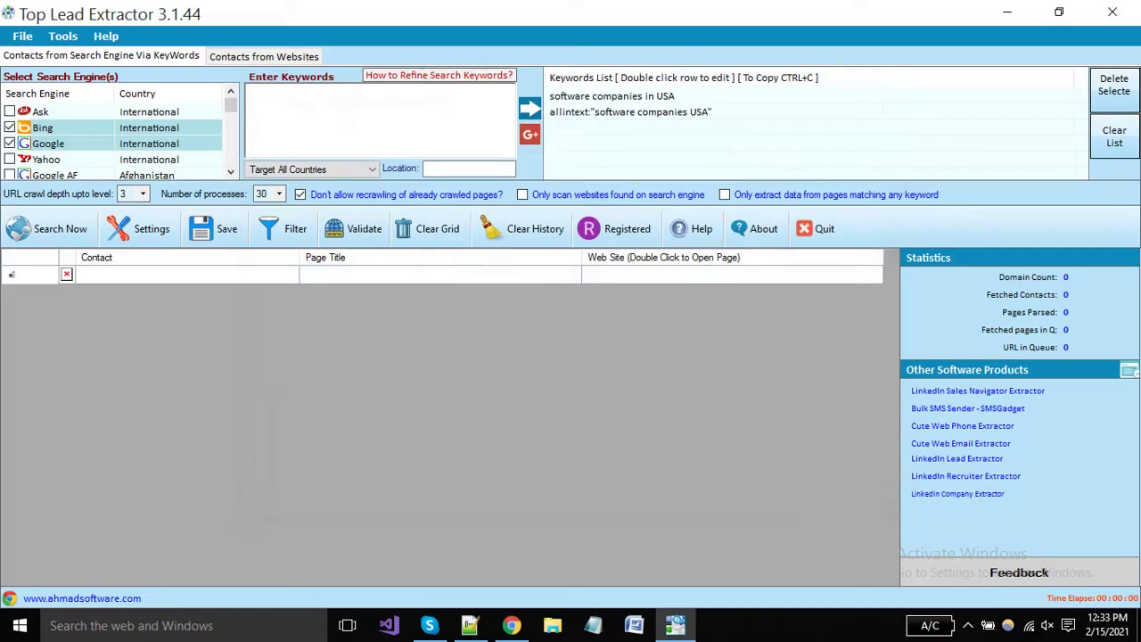
Enter keyword 'software companies' targeting United States with location 'new york'.
type("software companies")
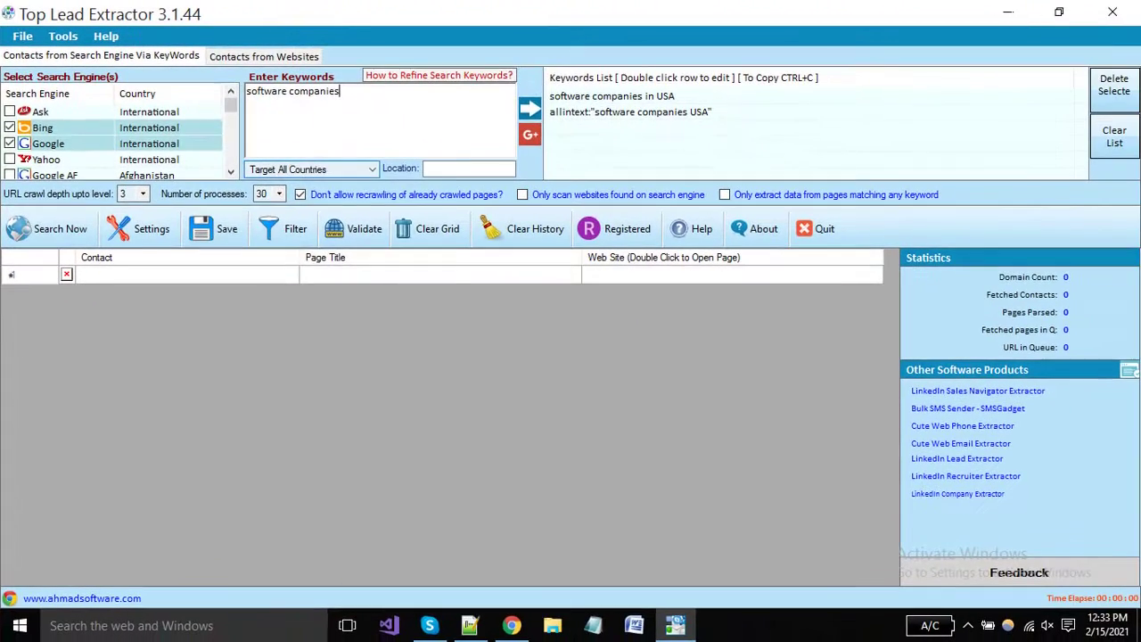
left_click(470, 214)
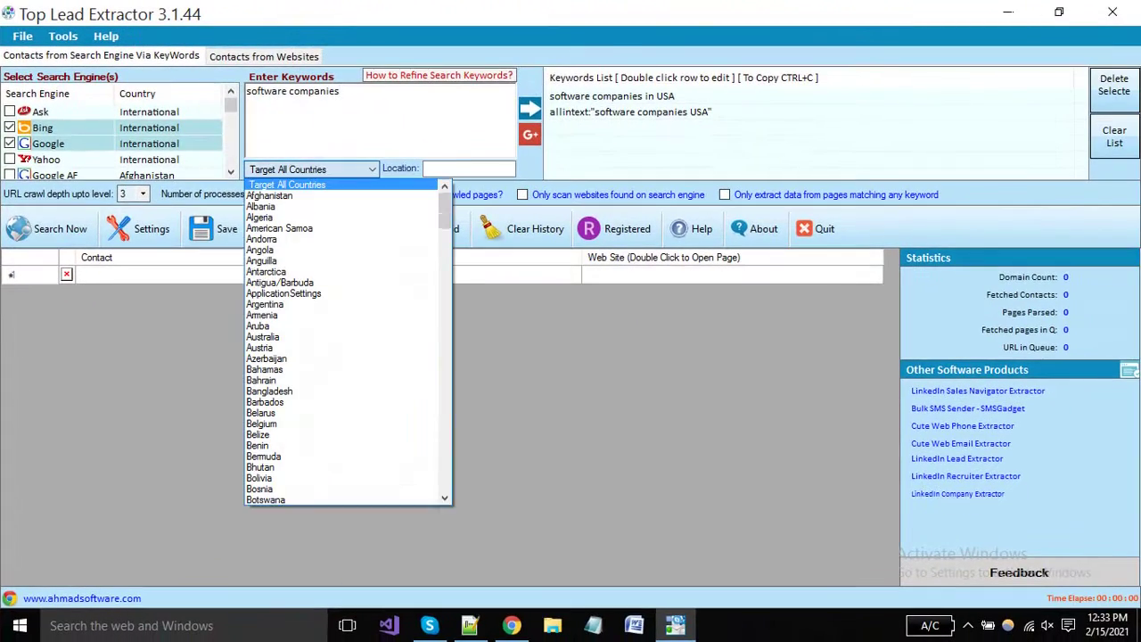
key("u")
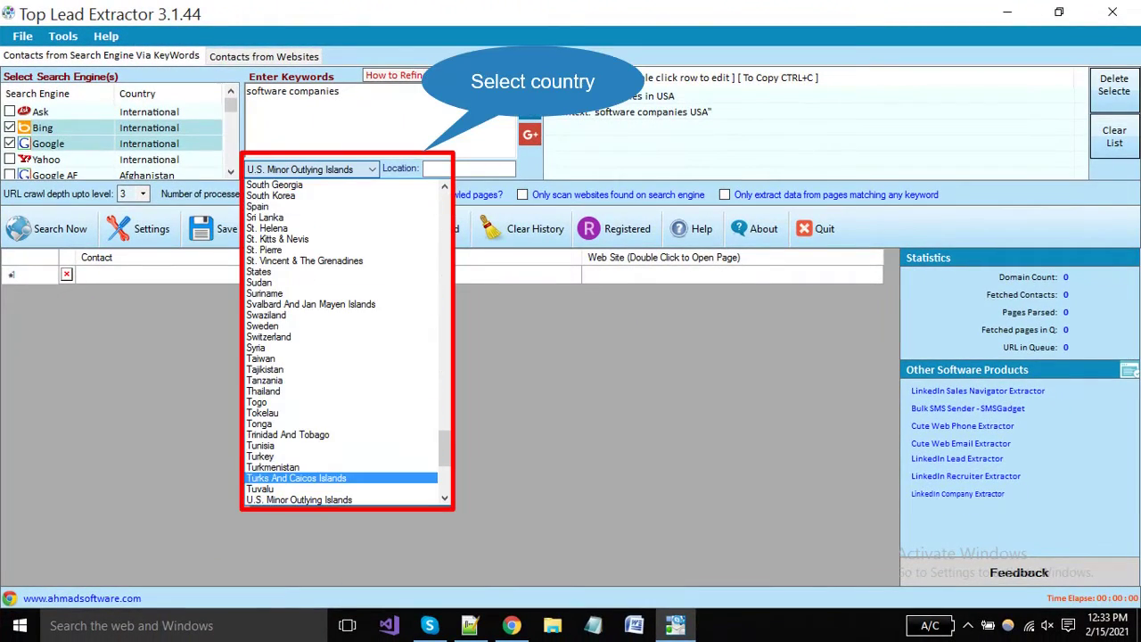
scroll(348, 343, "down", 3)
scroll(348, 342, "down", 1)
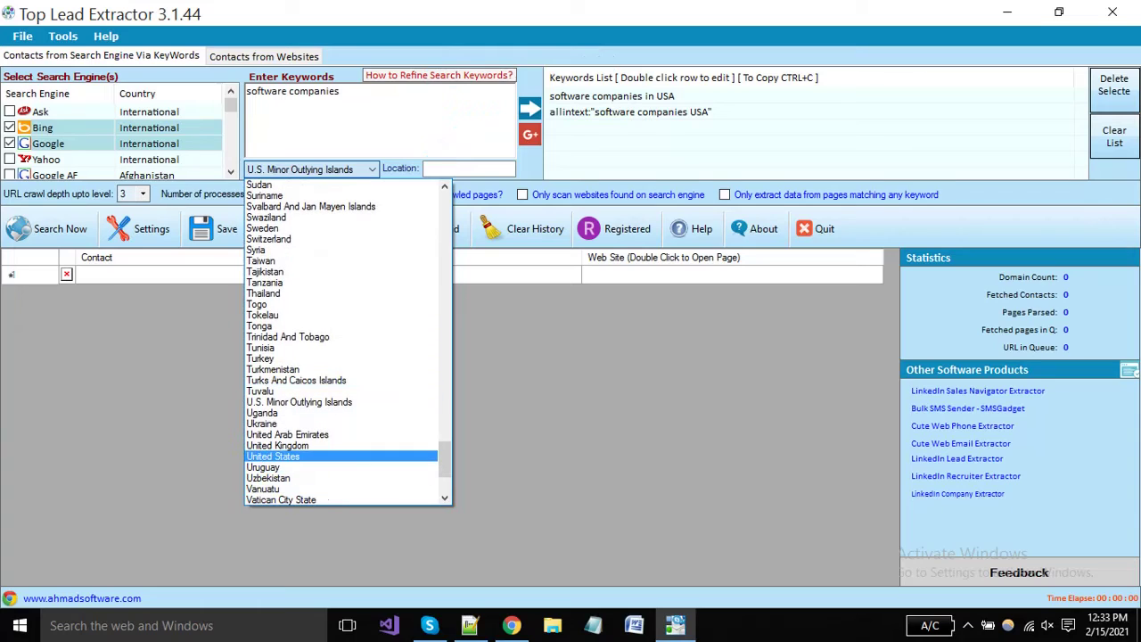
key("Return")
left_click(468, 168)
type("new york")
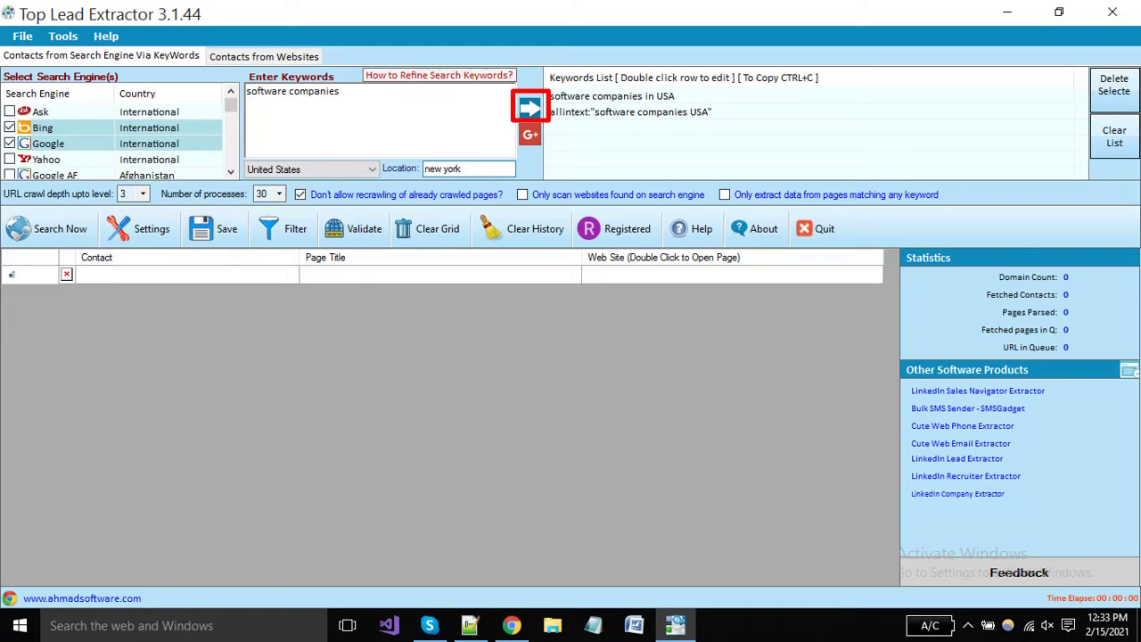
key("Return")
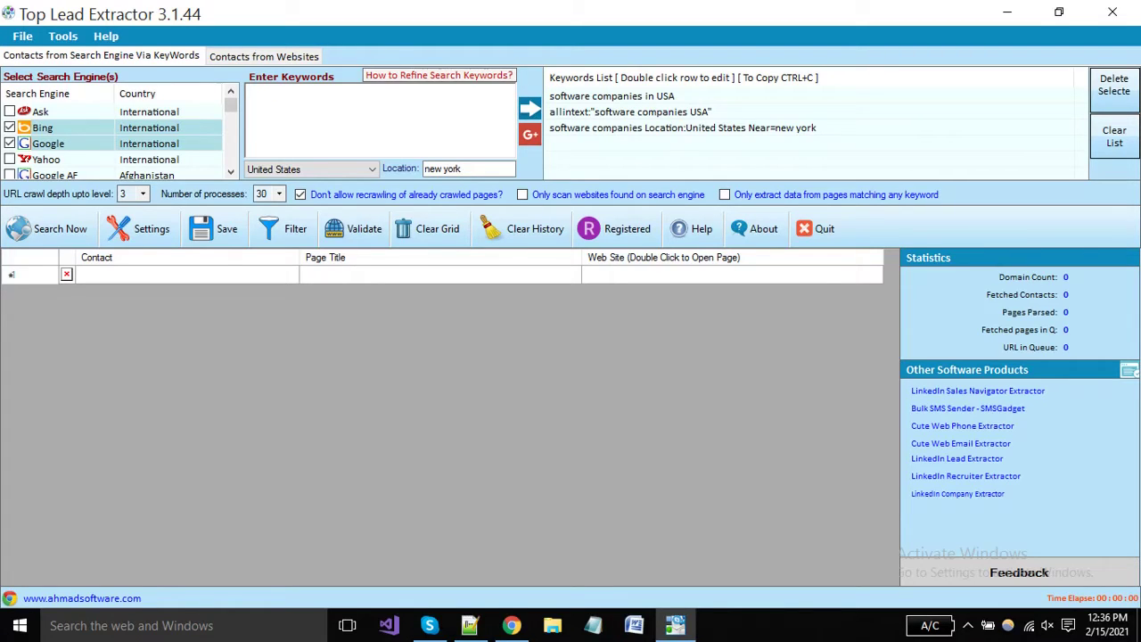
Add 'software companies site:2findlocal.com' targeting all countries with the location cleared.
left_click(249, 92)
type("software")
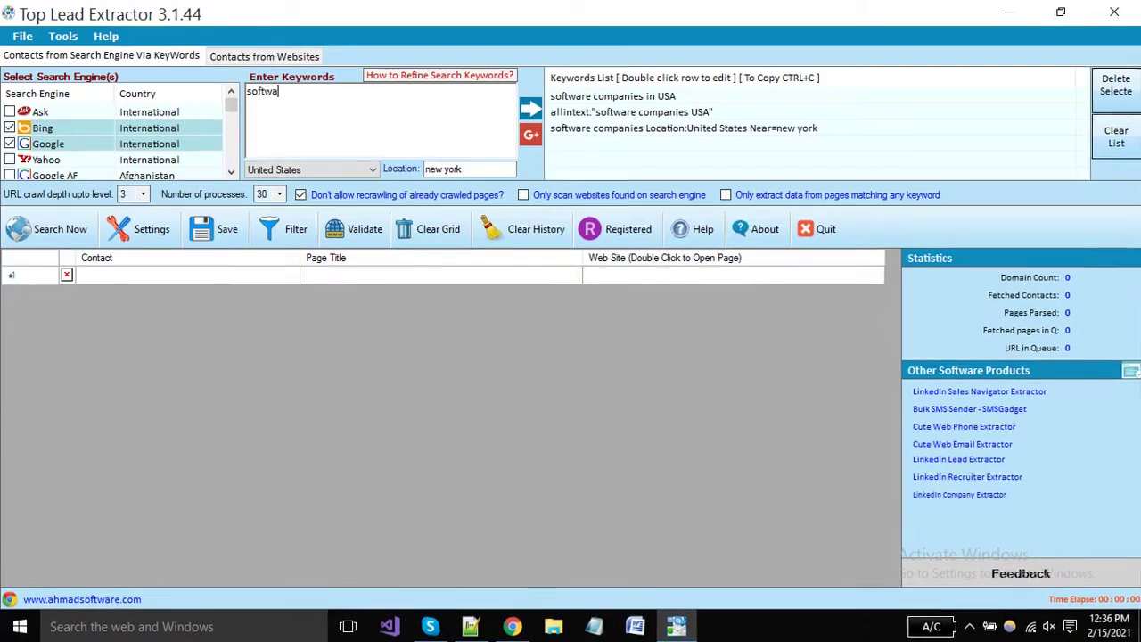
type(" compan")
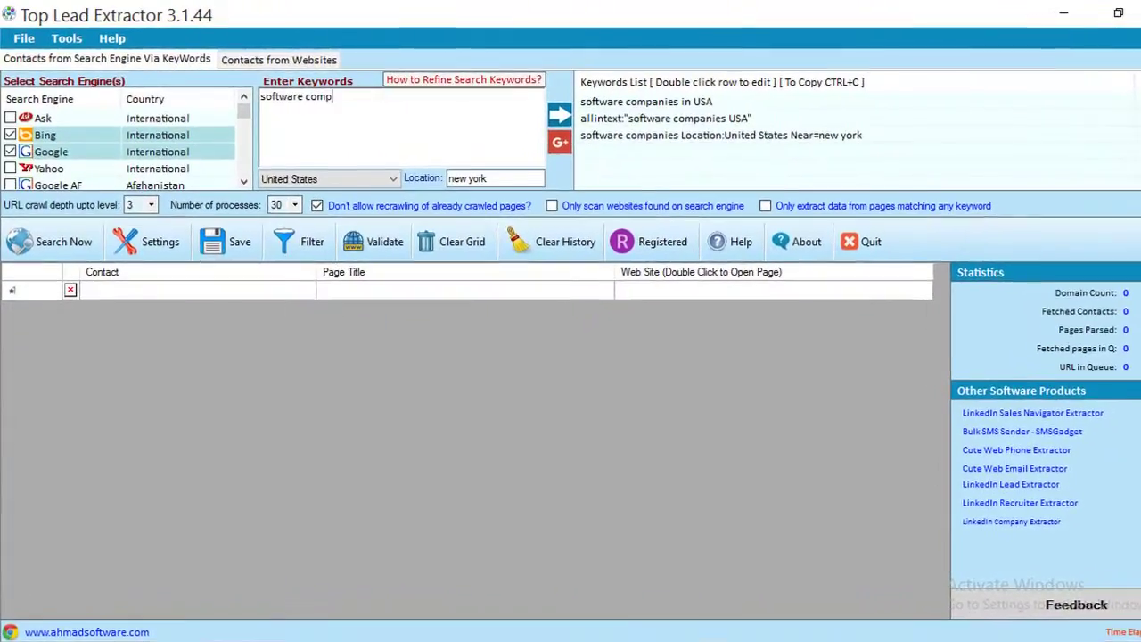
type("ies")
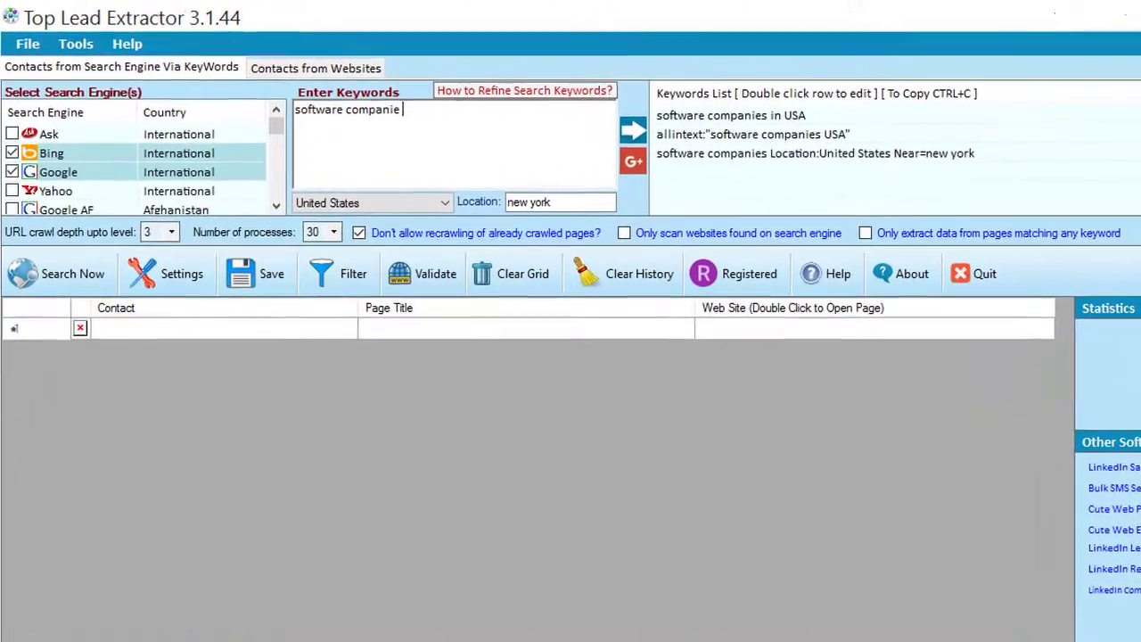
type(" site:2")
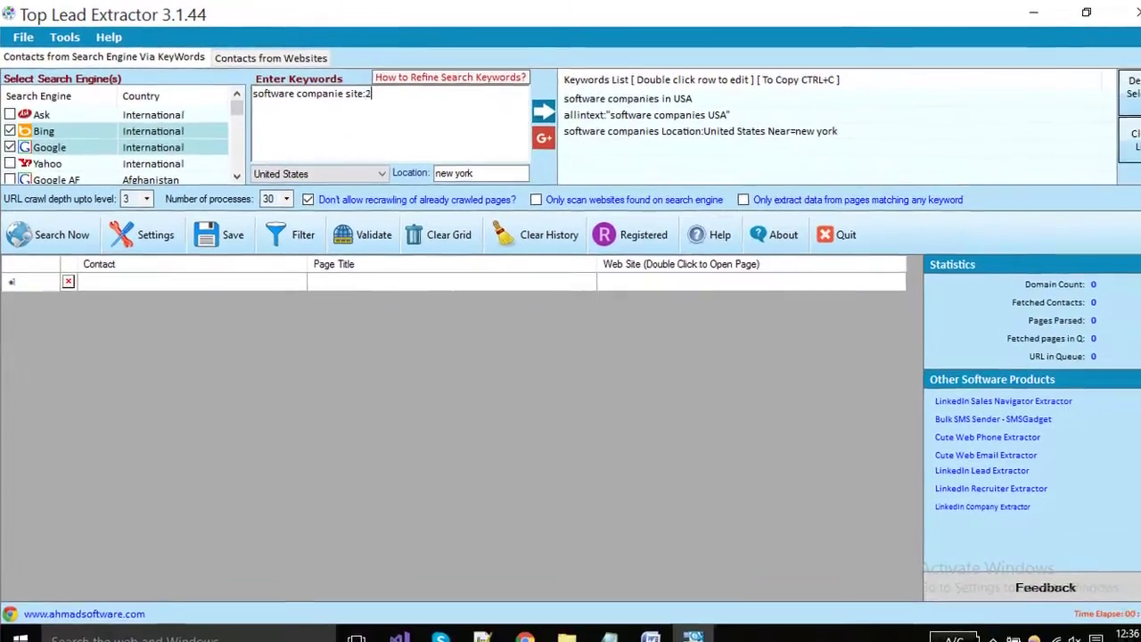
type("f")
type("indlo")
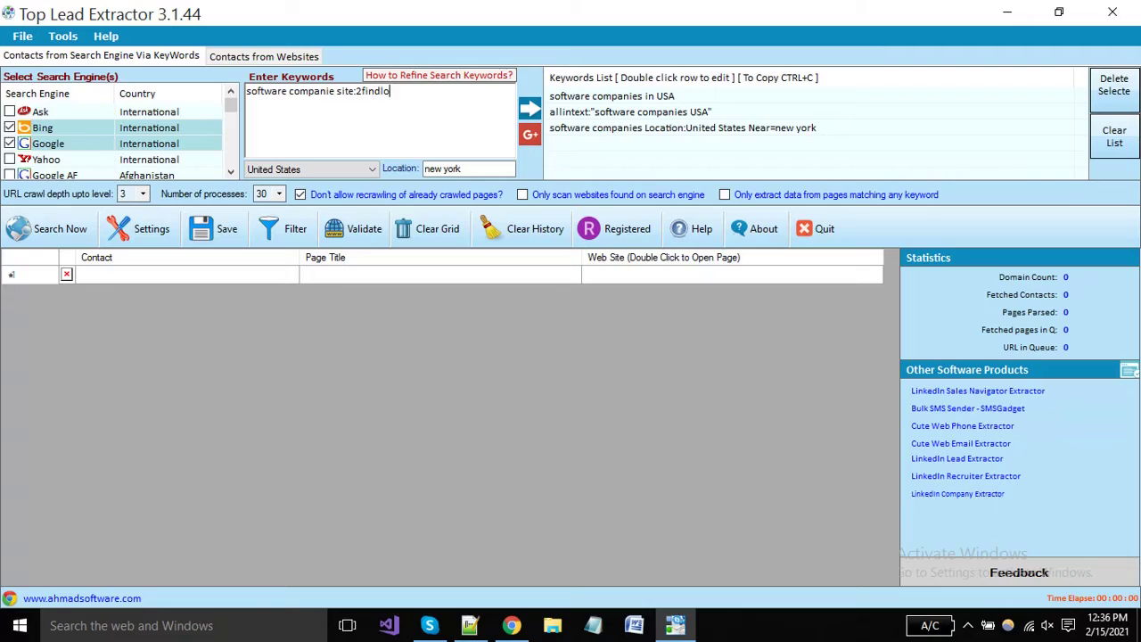
type("cal.com")
key("Tab")
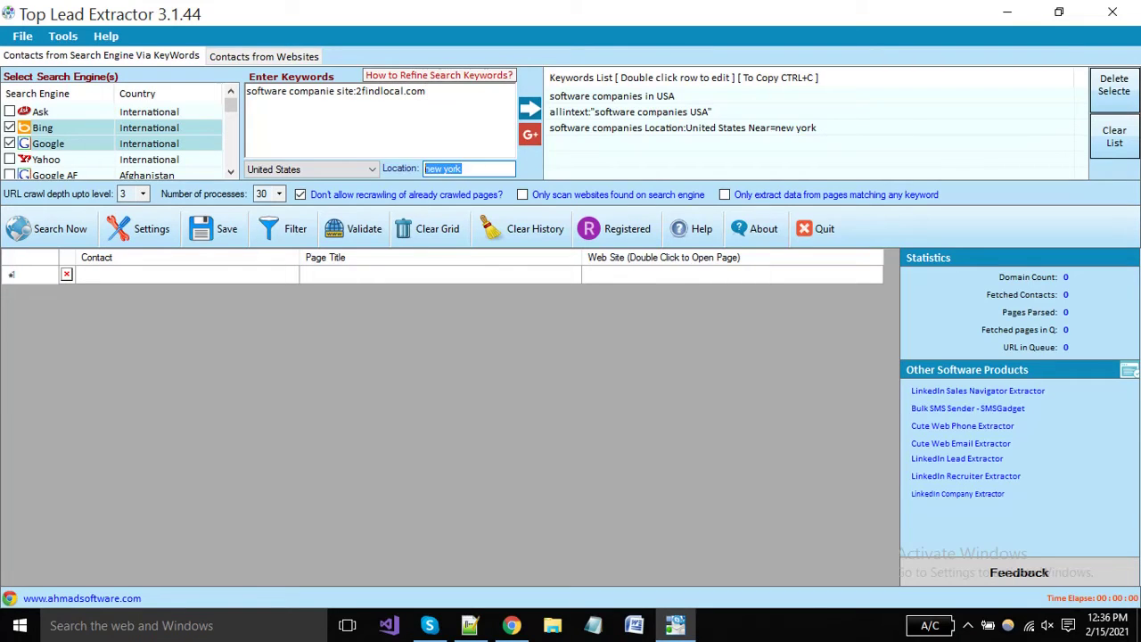
key("BackSpace")
left_click(372, 168)
scroll(347, 339, "up", 20)
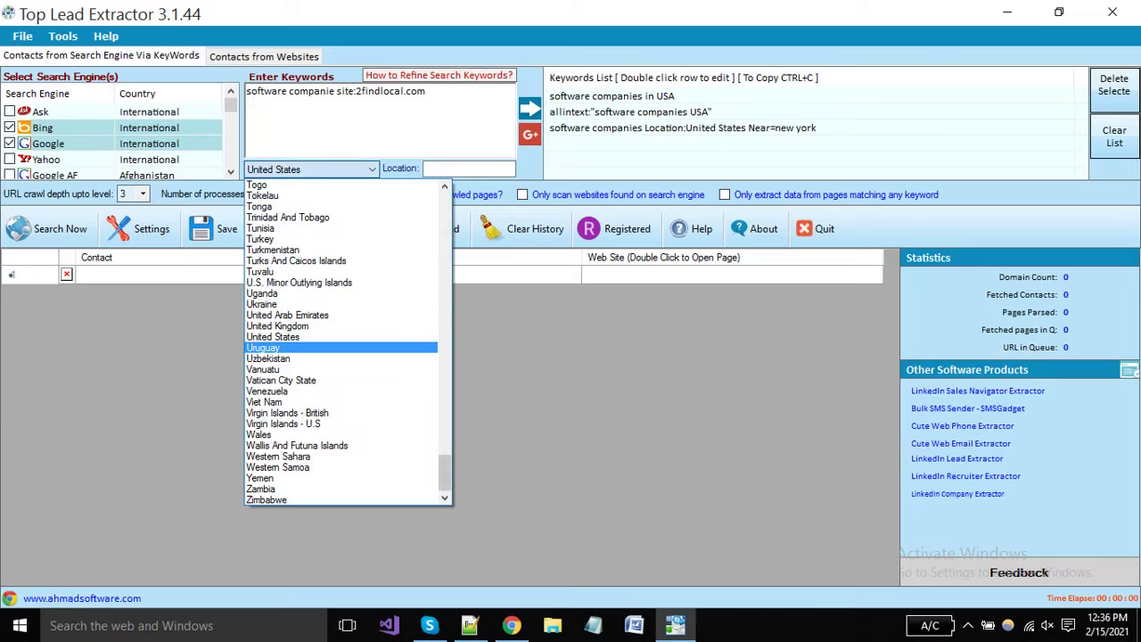
left_click(288, 184)
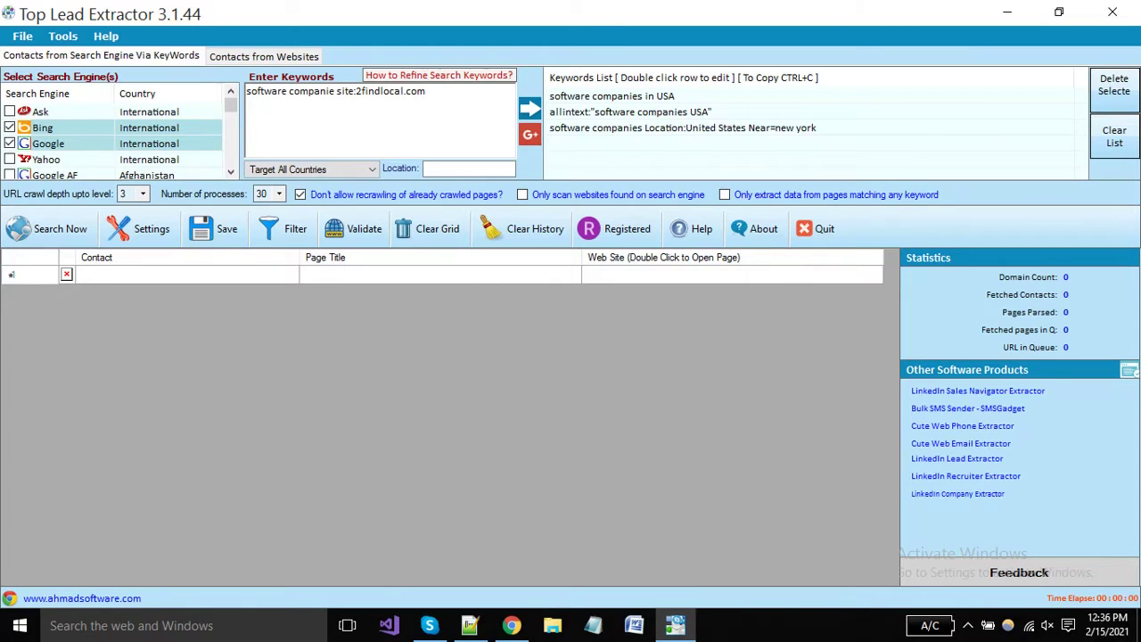
type("s")
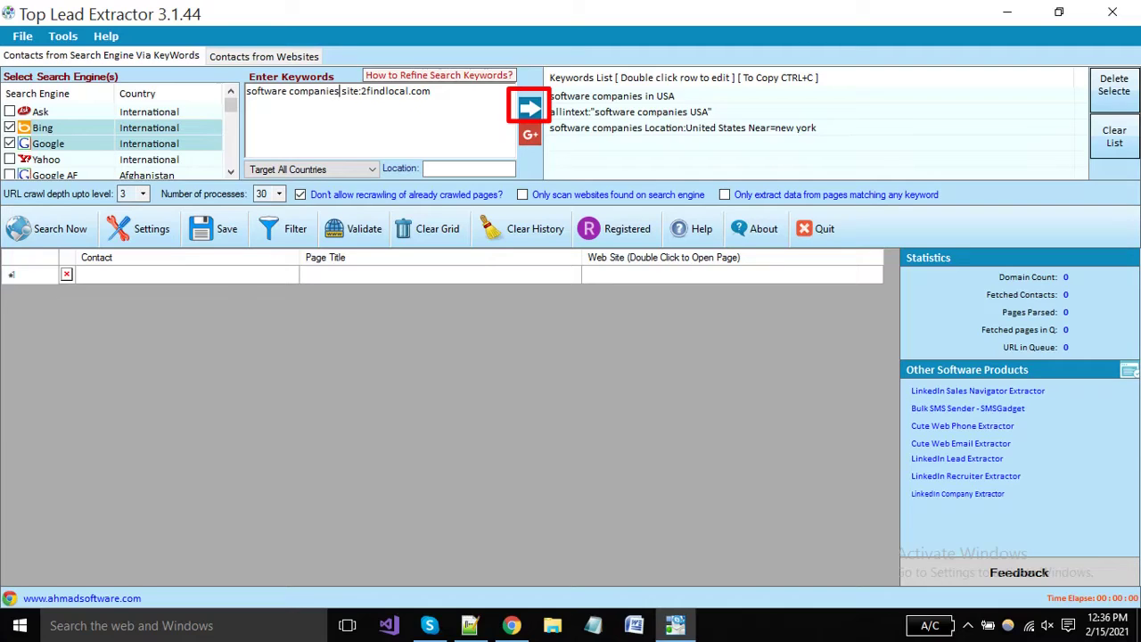
key("Return")
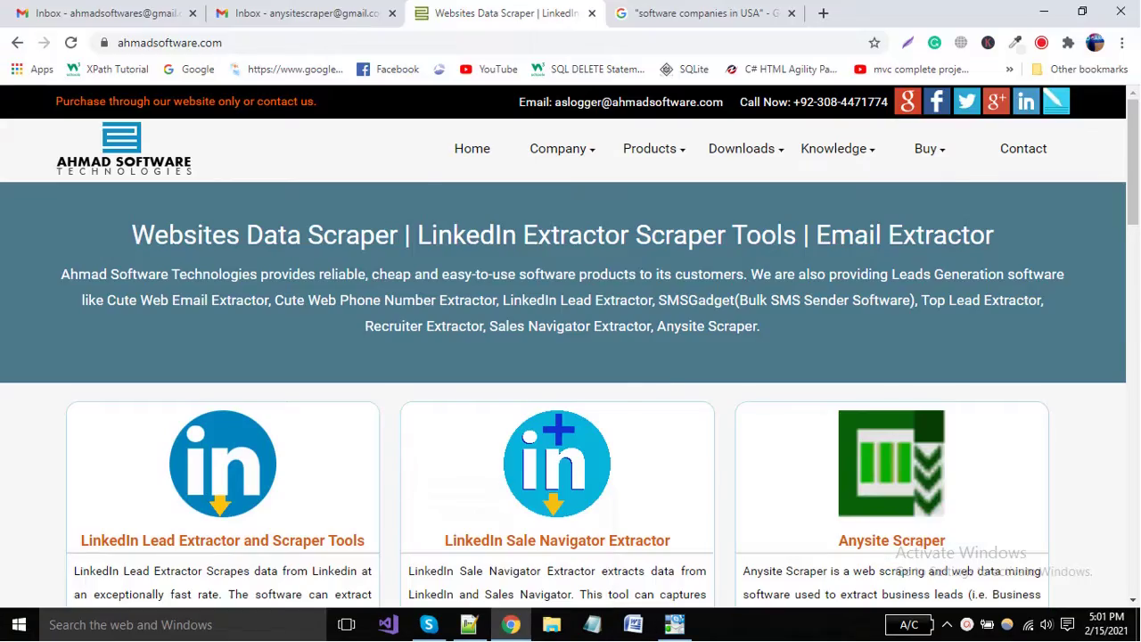
Scroll down through the crawl log of fetched pages.
scroll(571, 357, "down", 1)
scroll(571, 356, "down", 1)
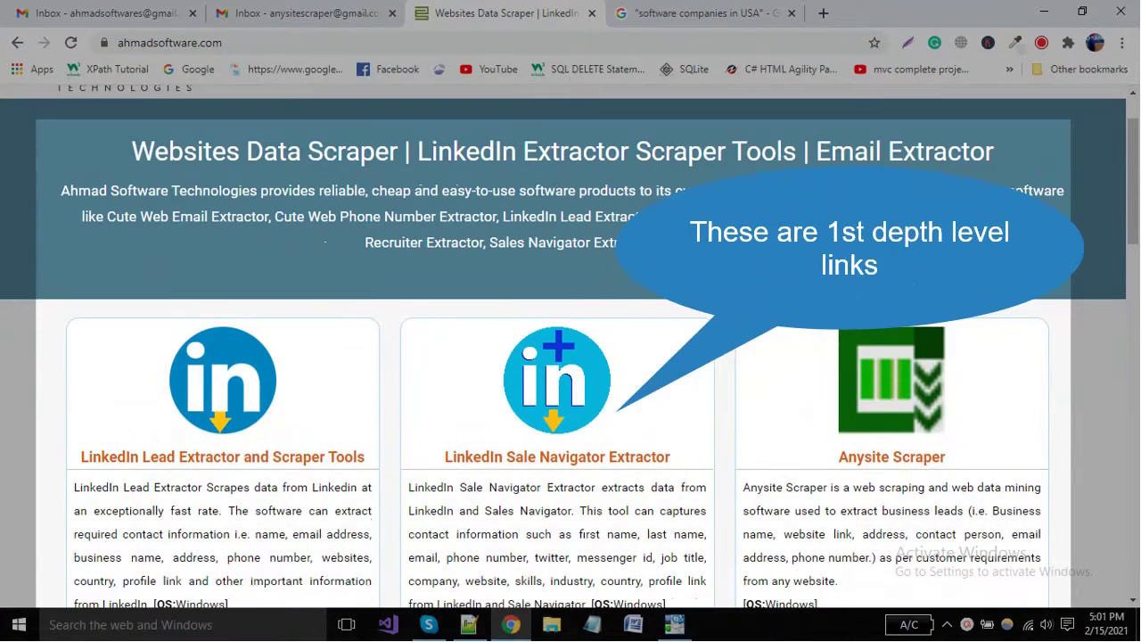
Open the LinkedIn Sale Navigator Extractor page, then follow its link to the Cute Web Email Extractor page.
scroll(558, 373, "down", 1)
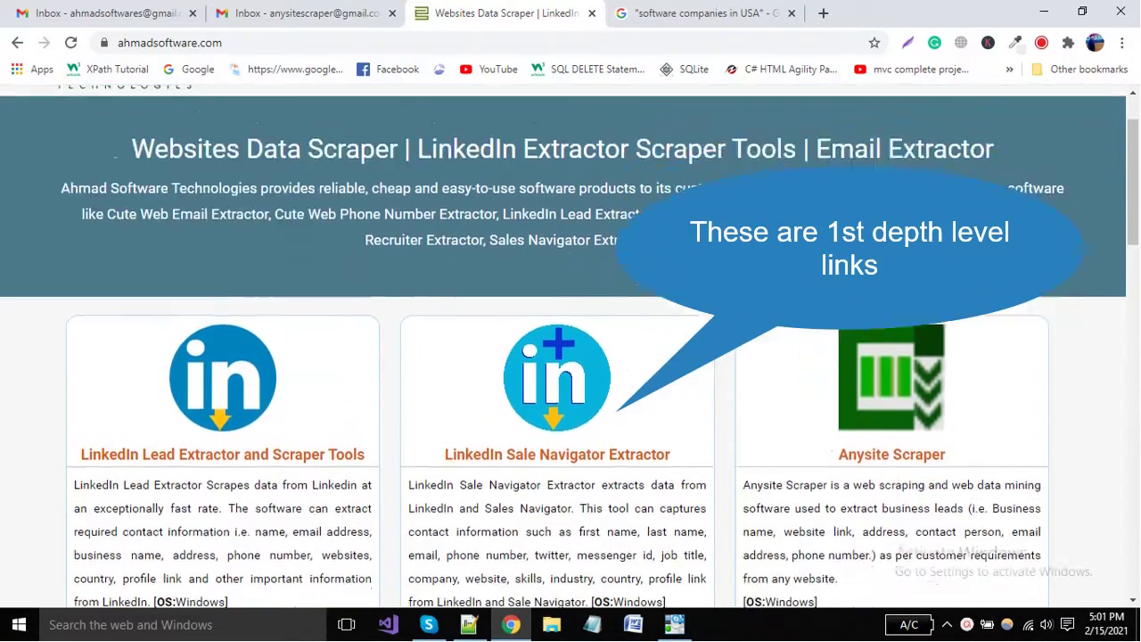
left_click(557, 372)
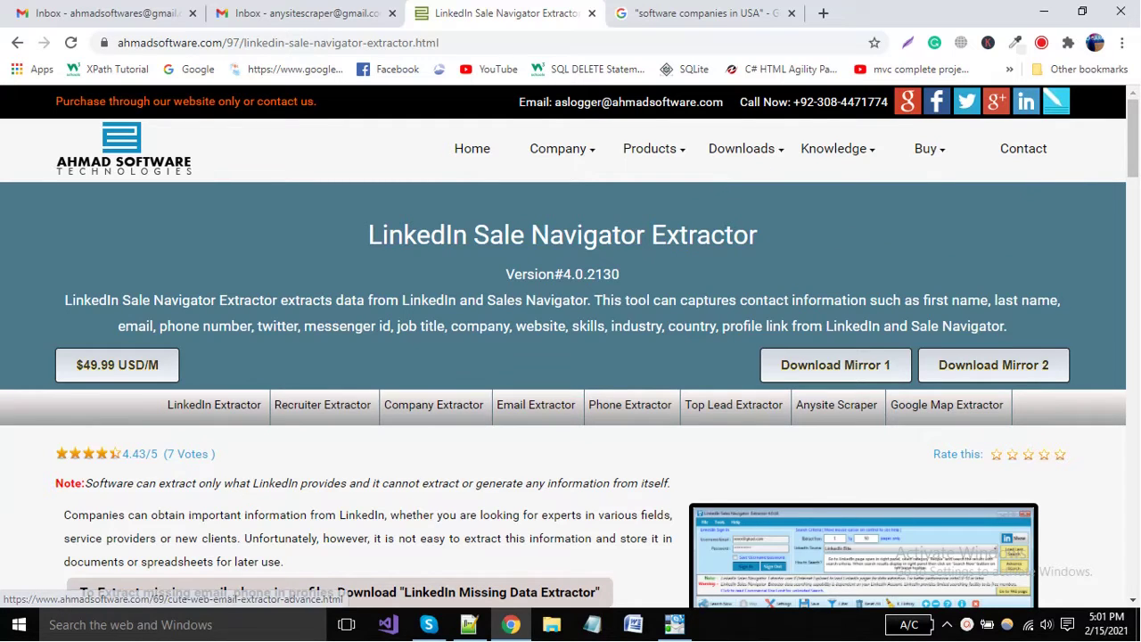
left_click(535, 405)
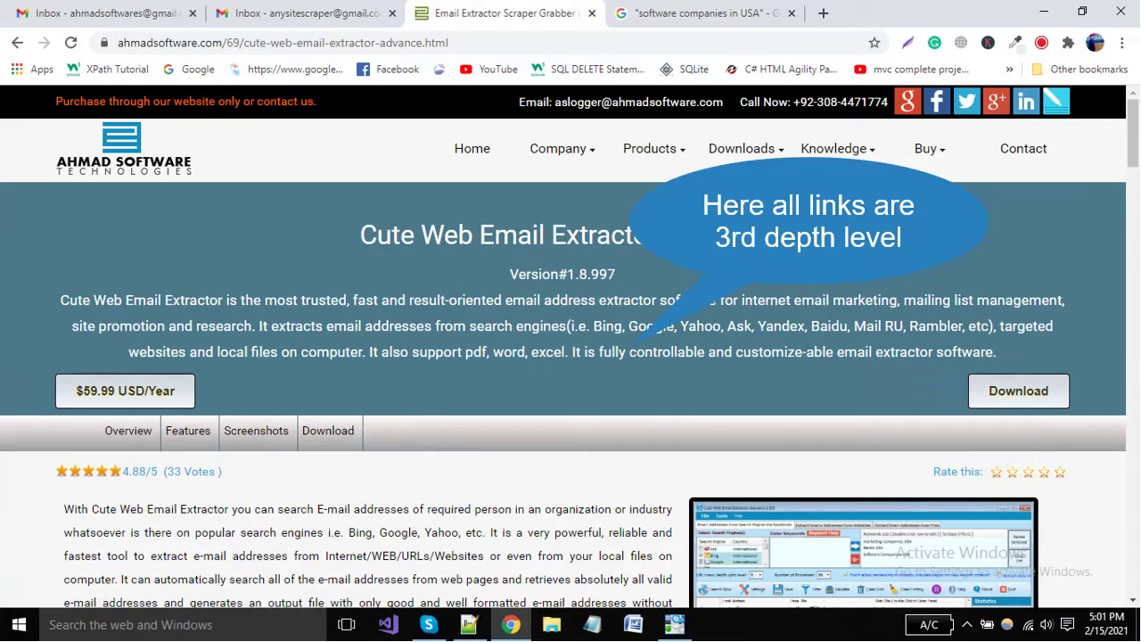
scroll(571, 357, "down", 5)
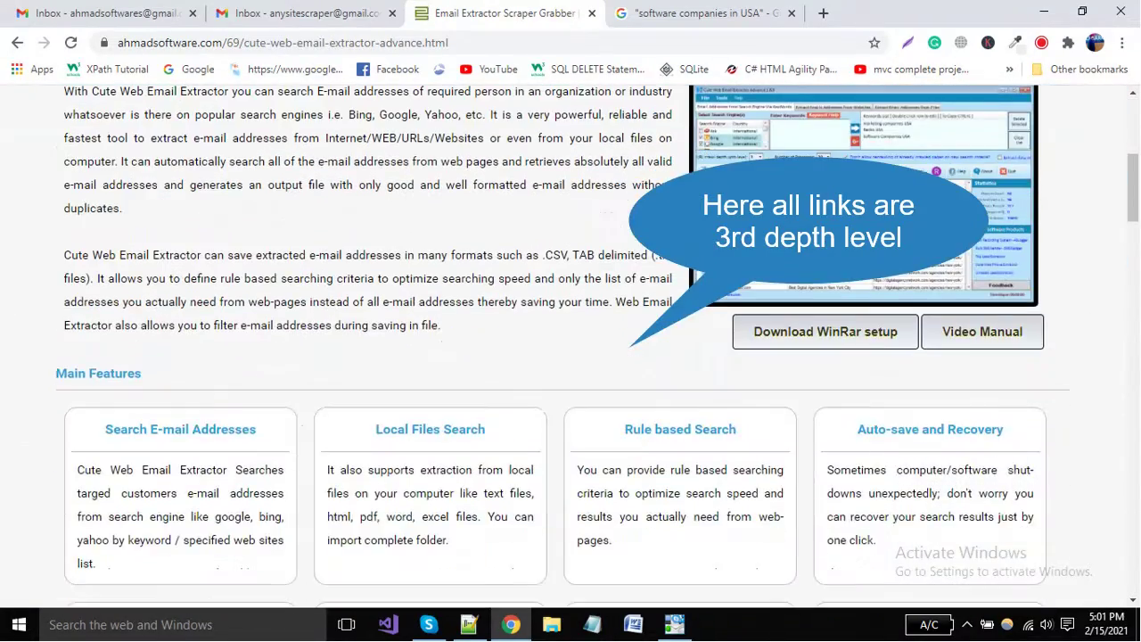
scroll(571, 356, "down", 2)
scroll(571, 357, "up", 7)
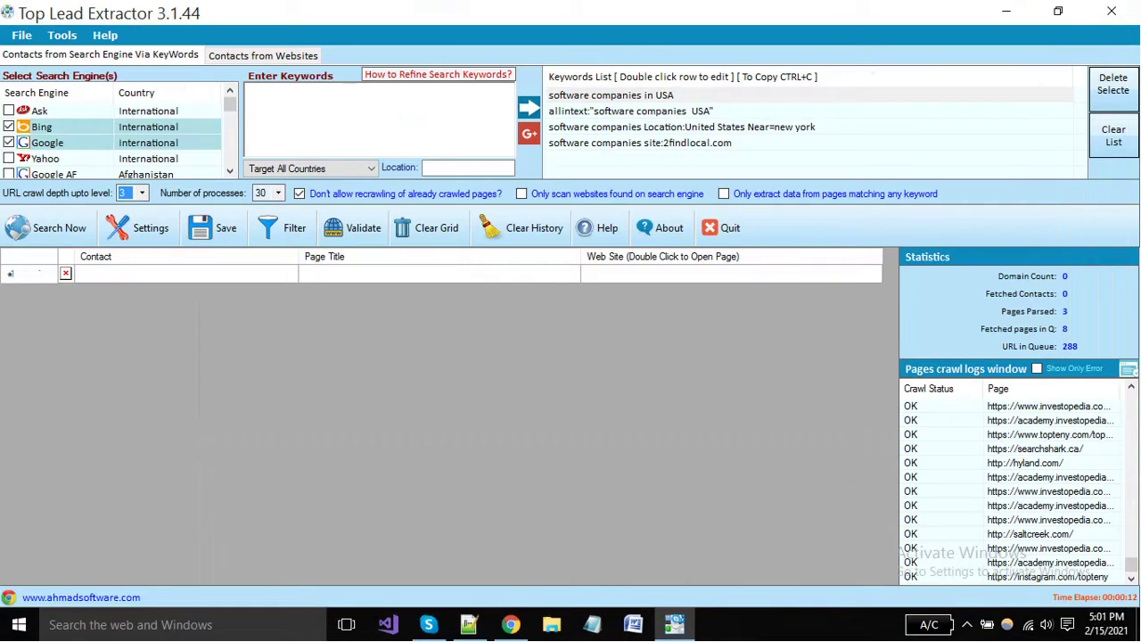
left_click(277, 193)
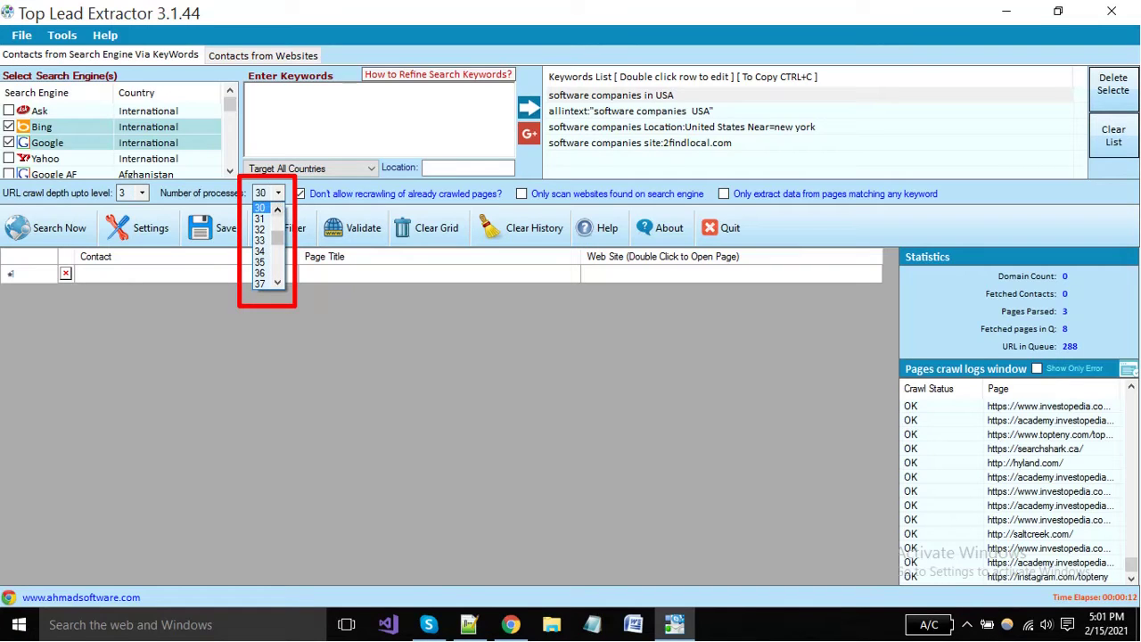
scroll(268, 245, "up", 10)
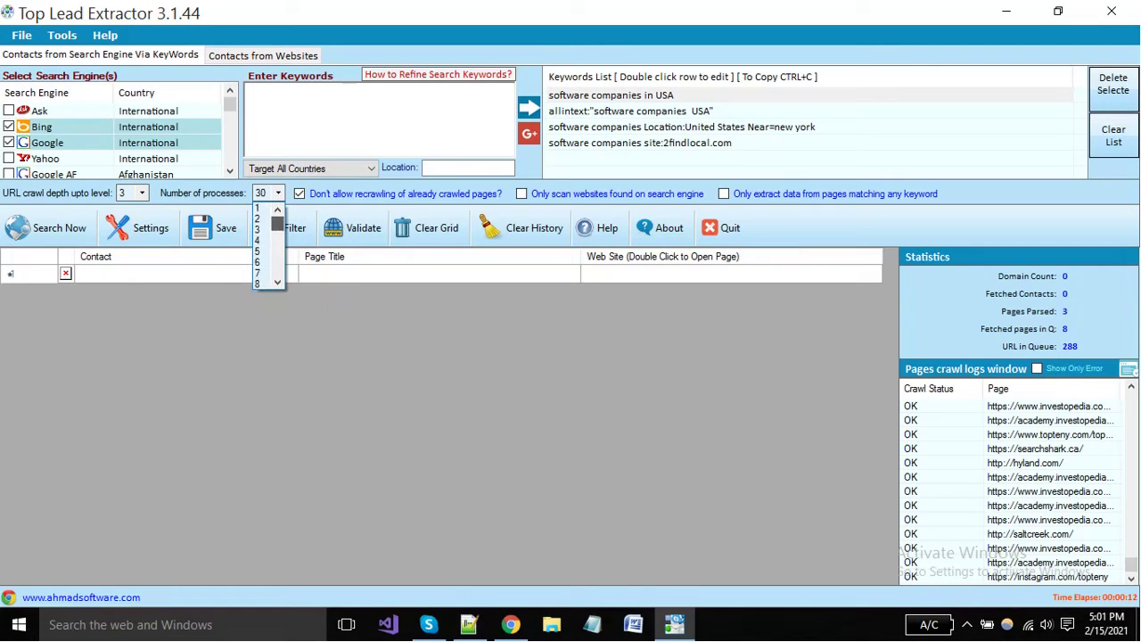
scroll(268, 245, "down", 8)
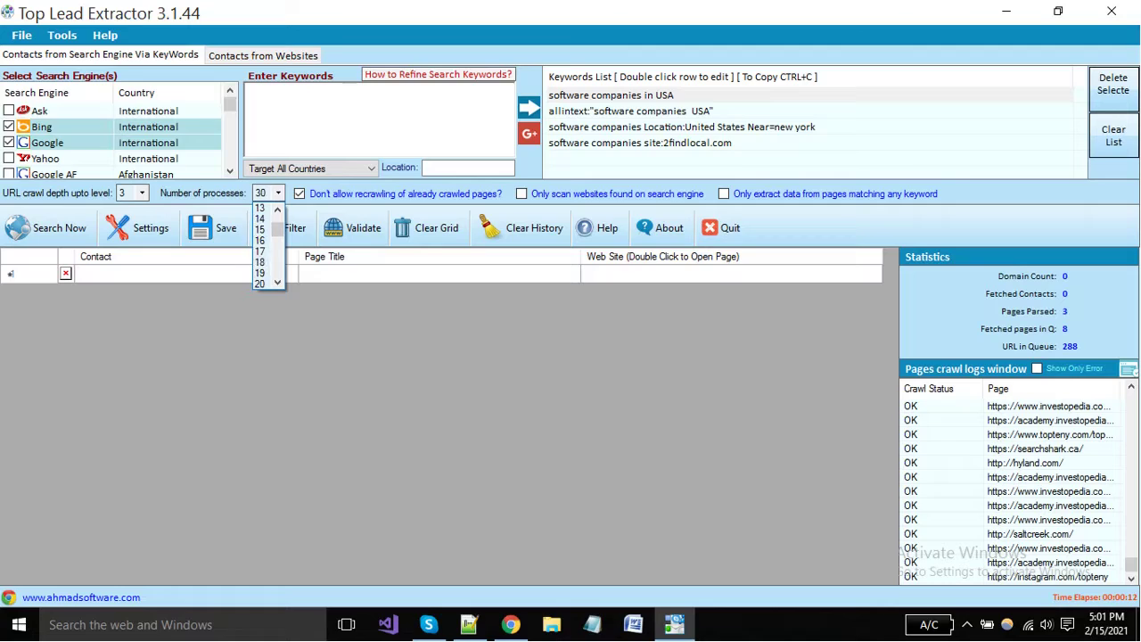
scroll(267, 245, "down", 8)
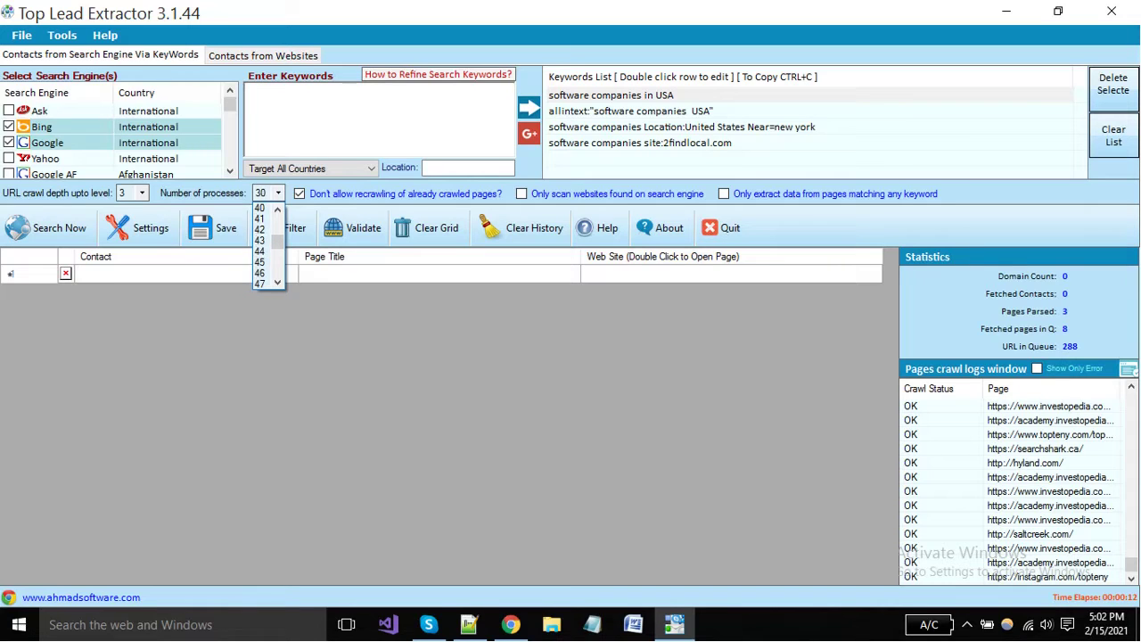
scroll(268, 245, "down", 4)
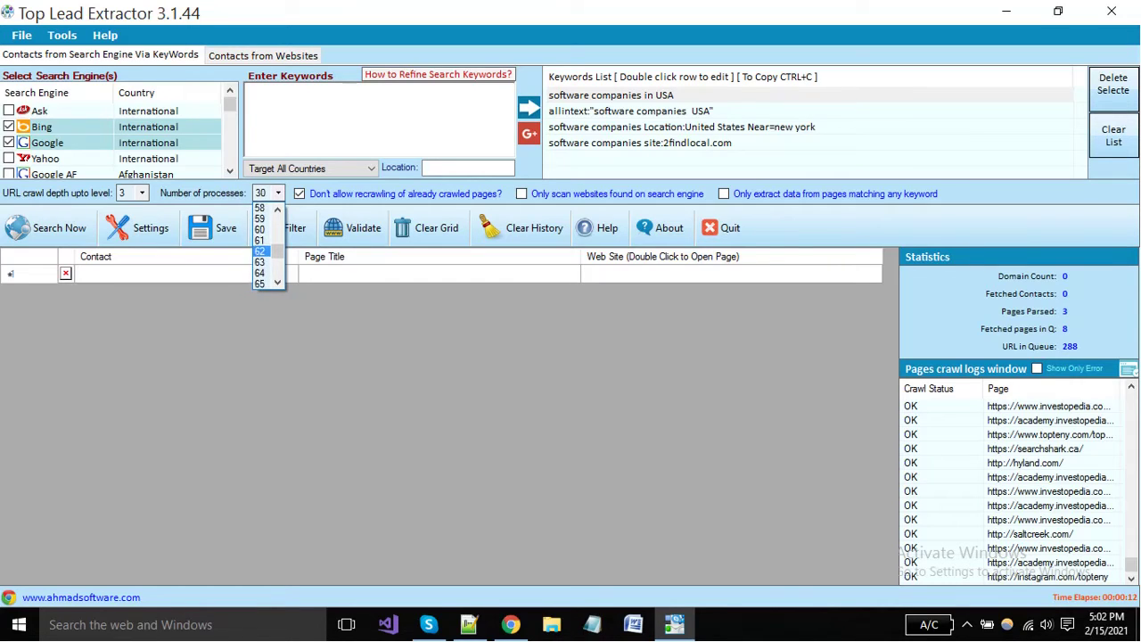
scroll(268, 245, "down", 4)
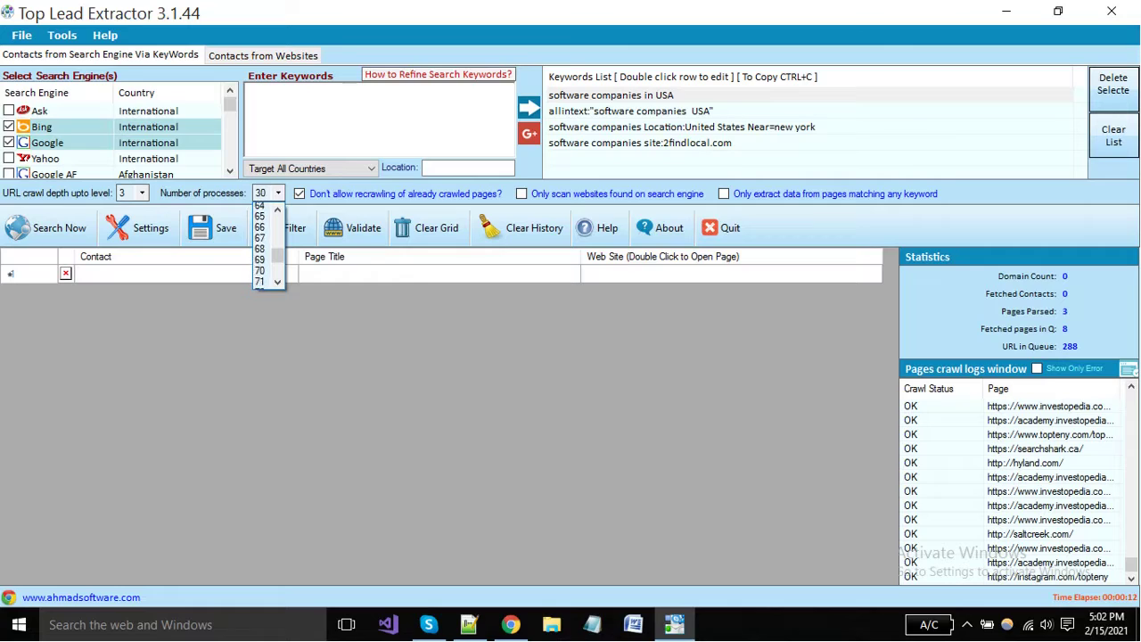
scroll(267, 245, "down", 7)
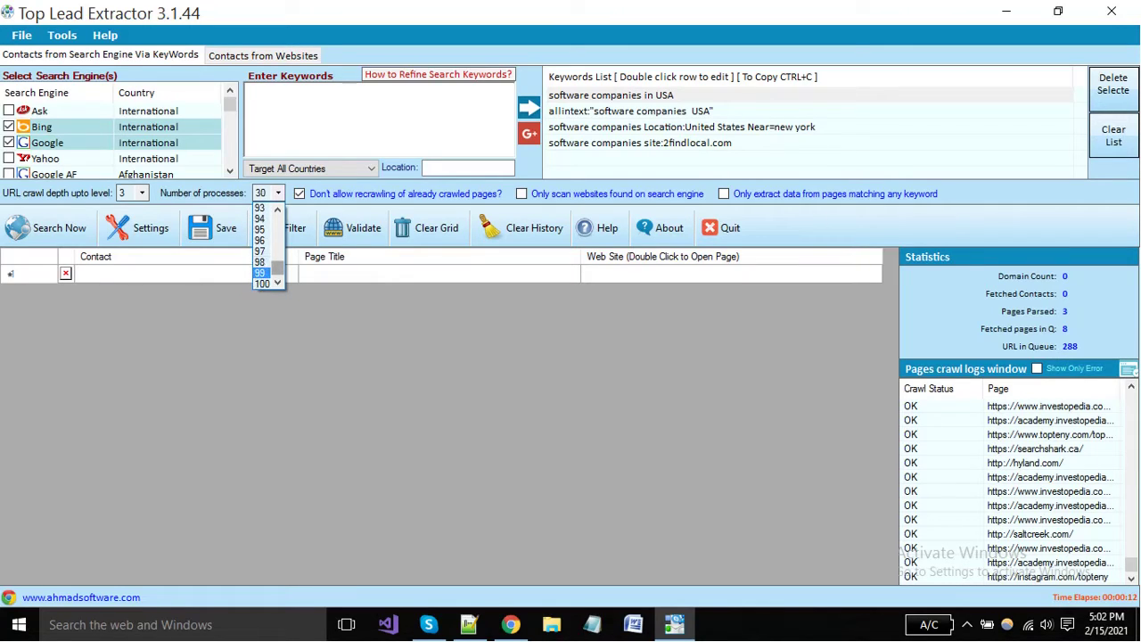
scroll(267, 245, "up", 10)
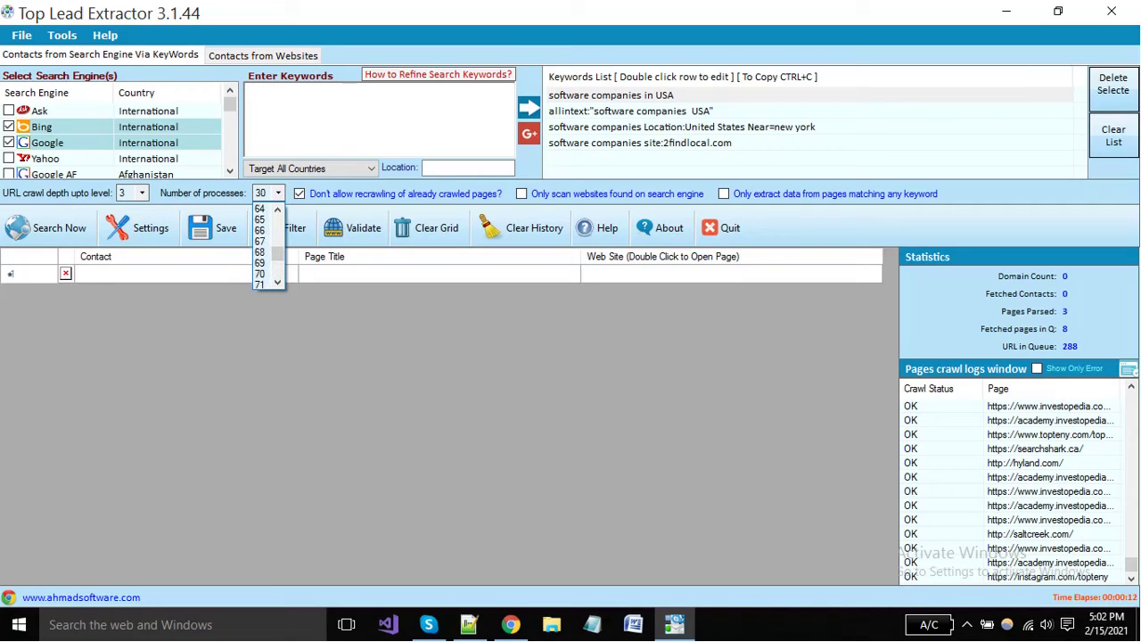
key("Escape")
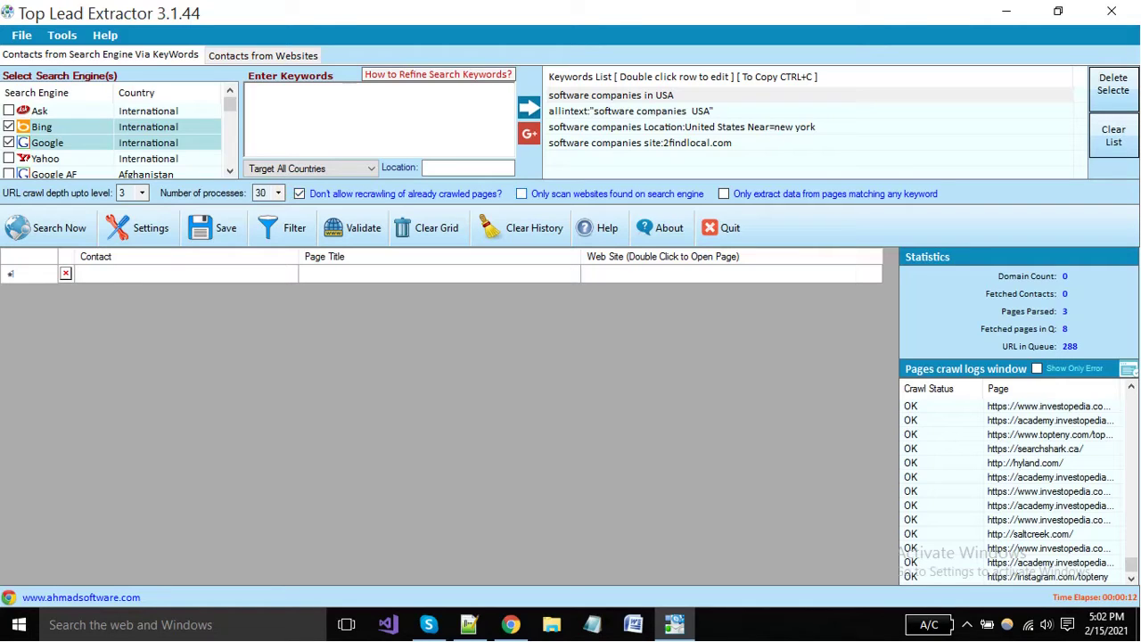
left_click(522, 193)
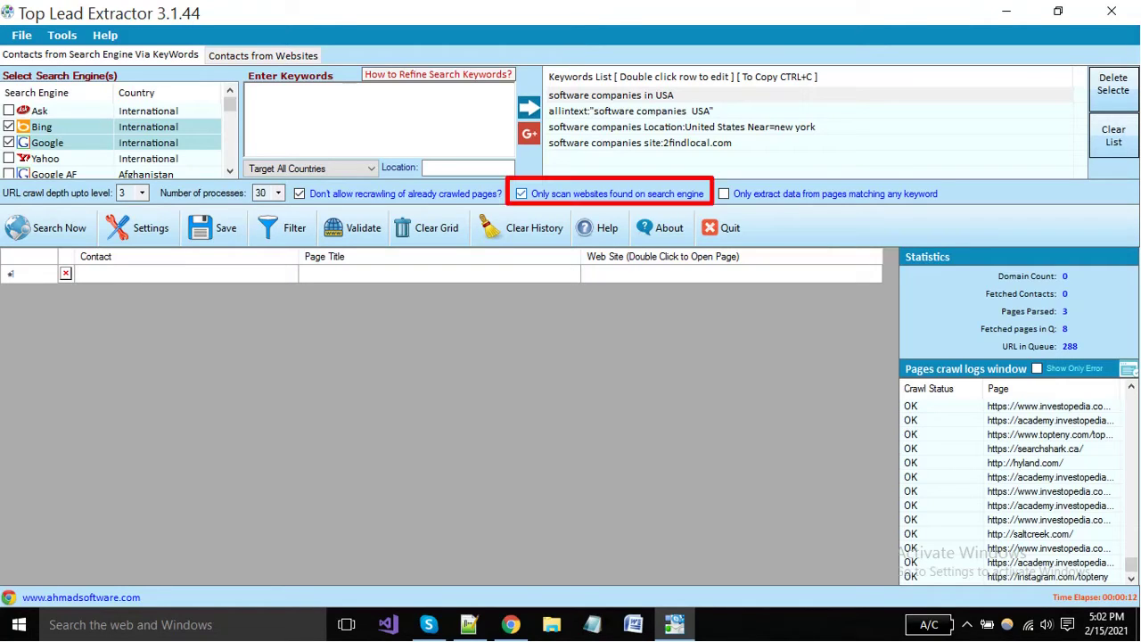
key("space")
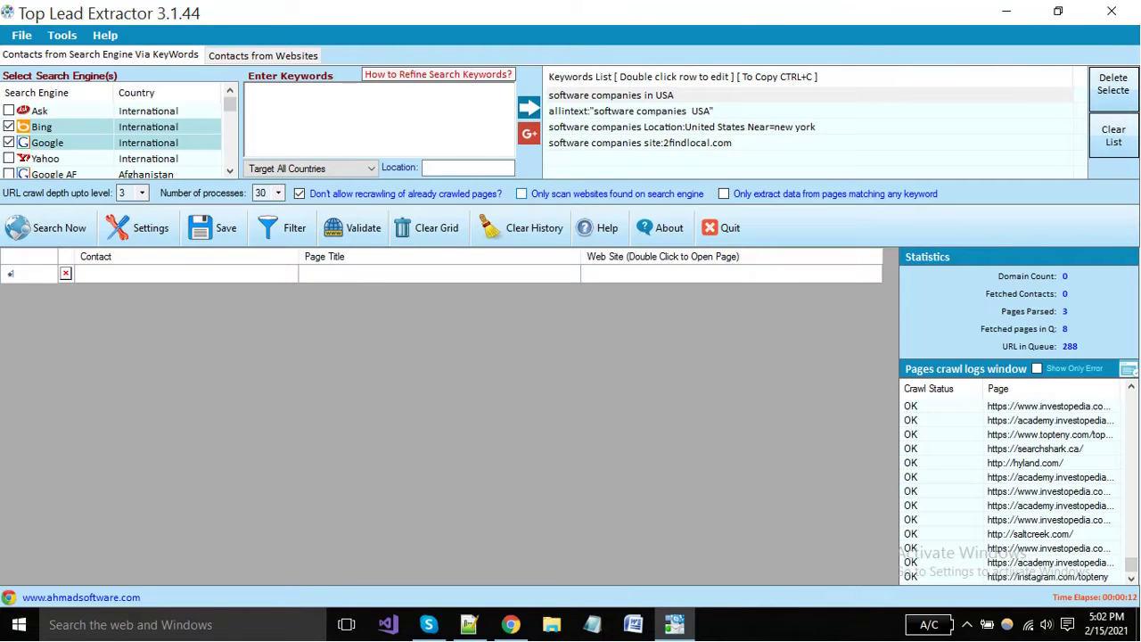
key("space")
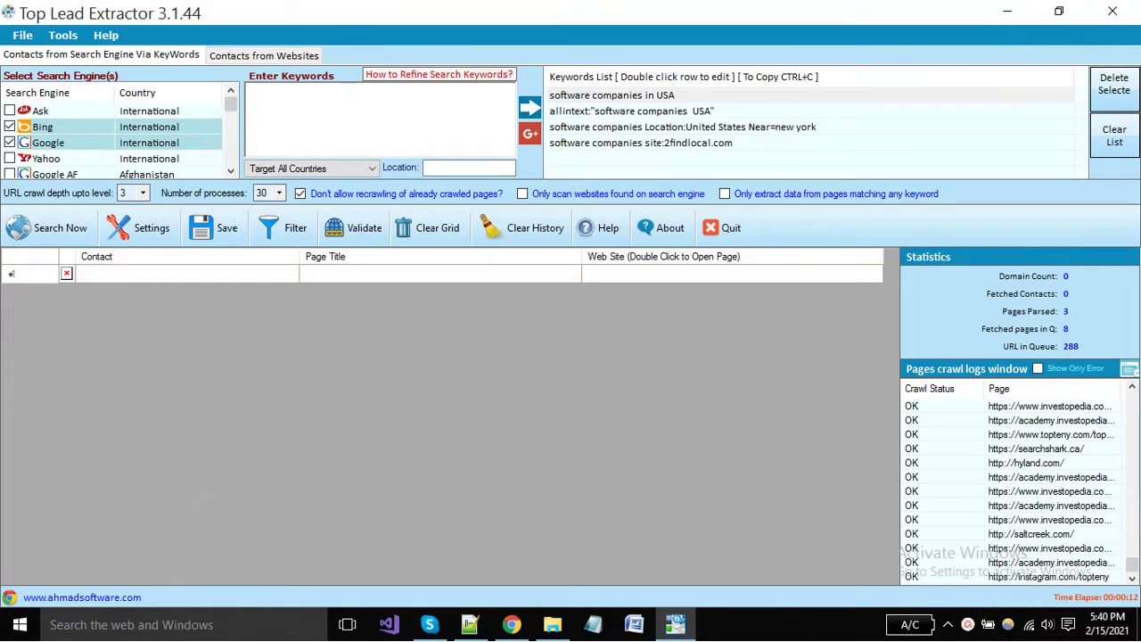
left_click(141, 231)
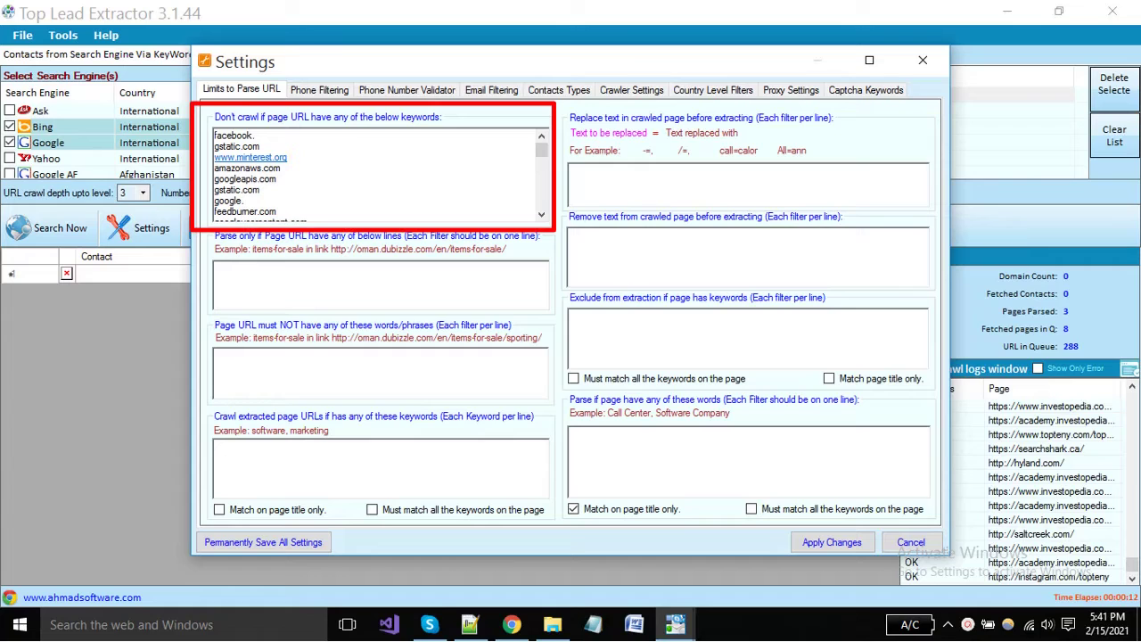
scroll(375, 174, "down", 15)
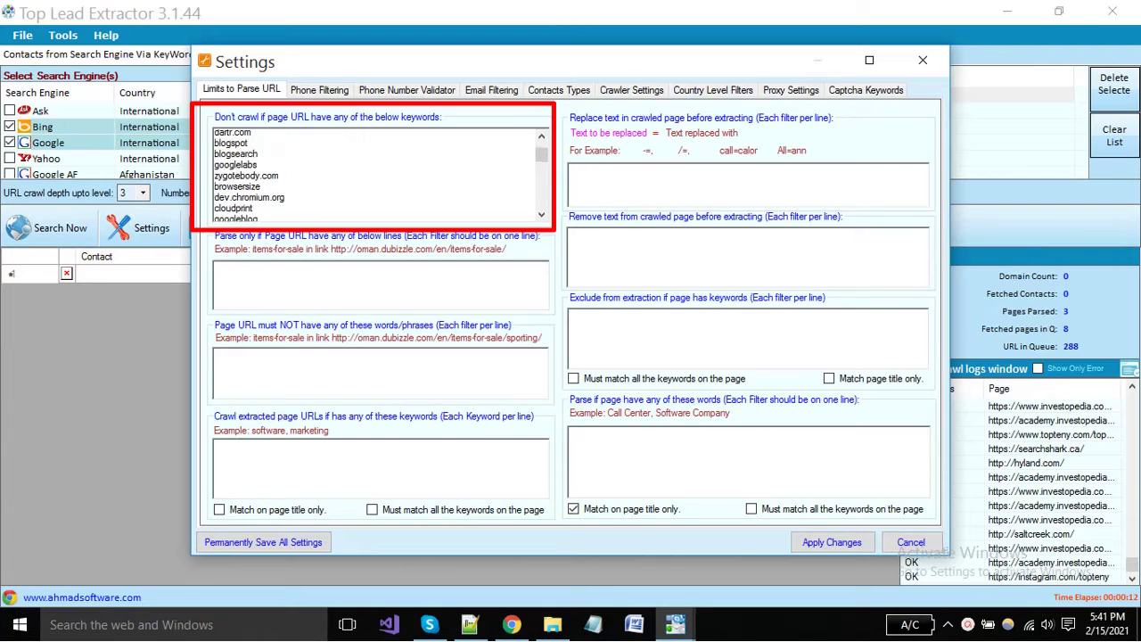
scroll(375, 174, "down", 6)
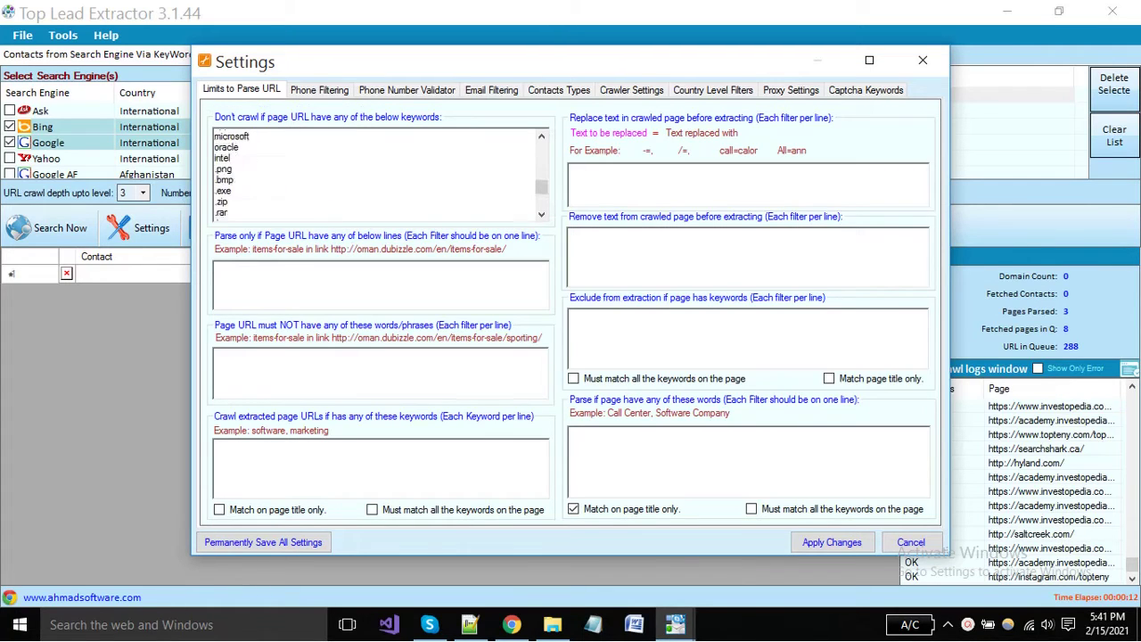
scroll(375, 174, "down", 3)
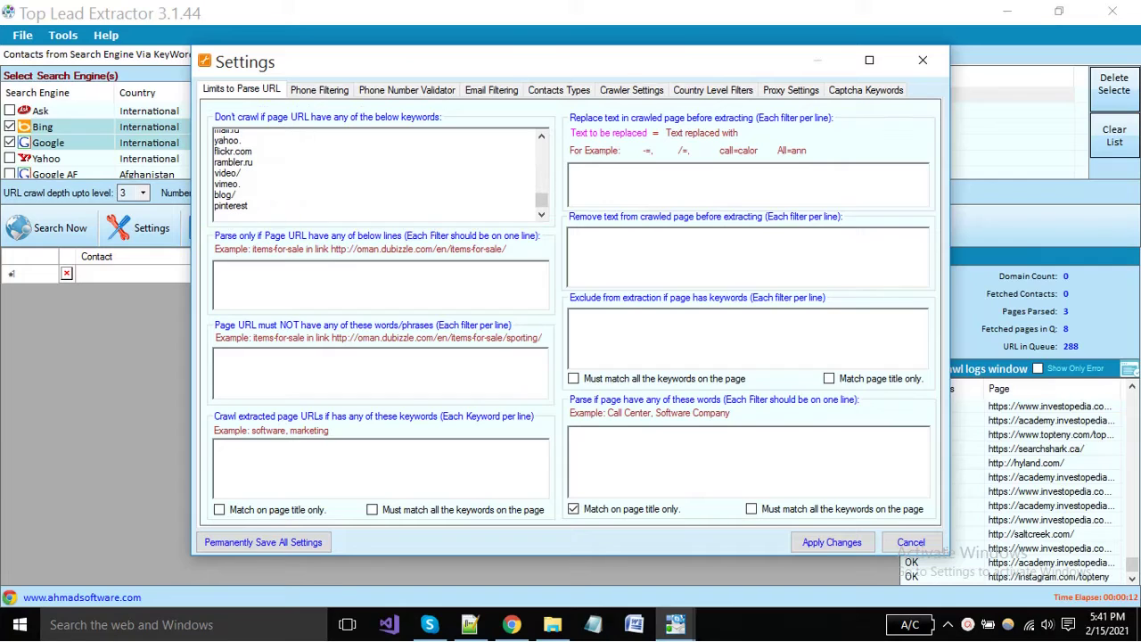
scroll(375, 174, "up", 20)
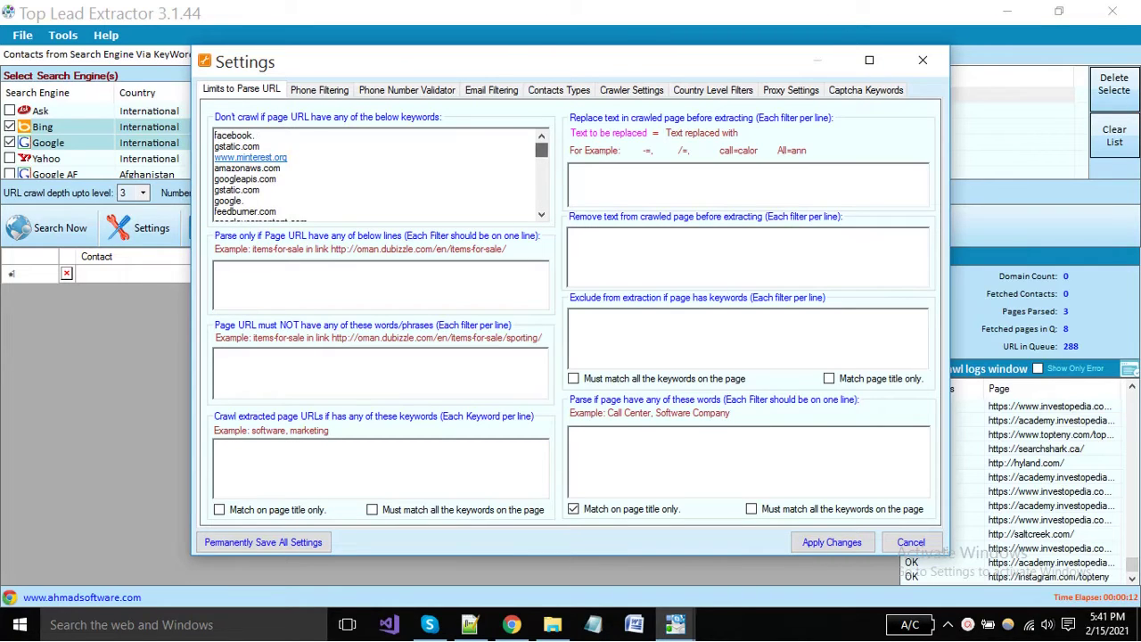
scroll(375, 174, "down", 2)
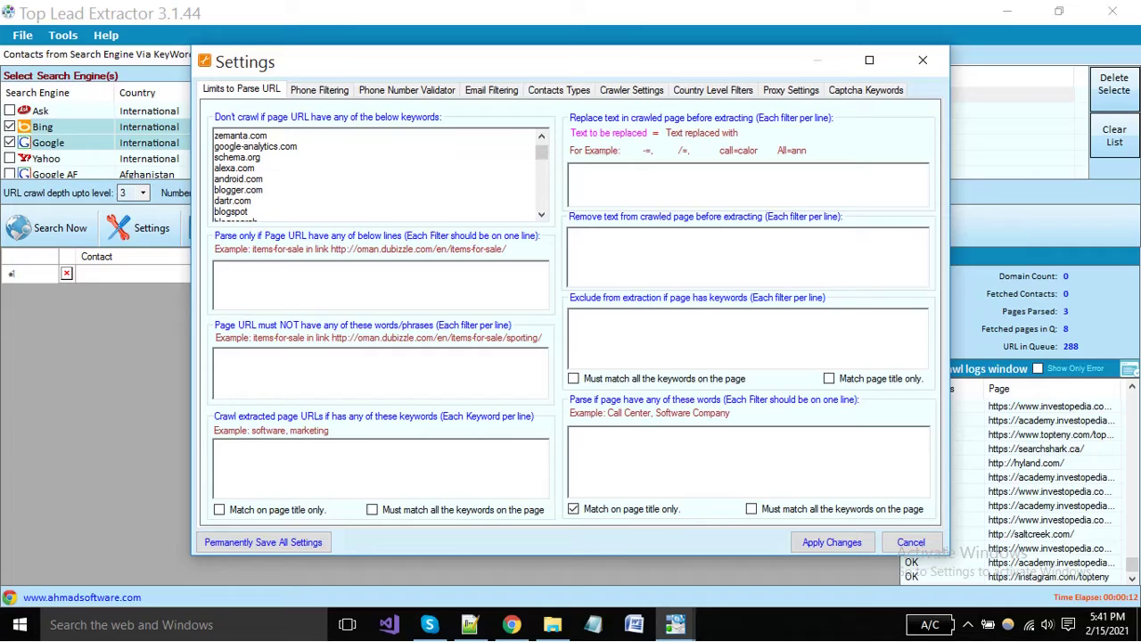
Add crawl keyword 'software company', a '=#$' replace rule removing $, and exclude 'tech support'.
type("sof")
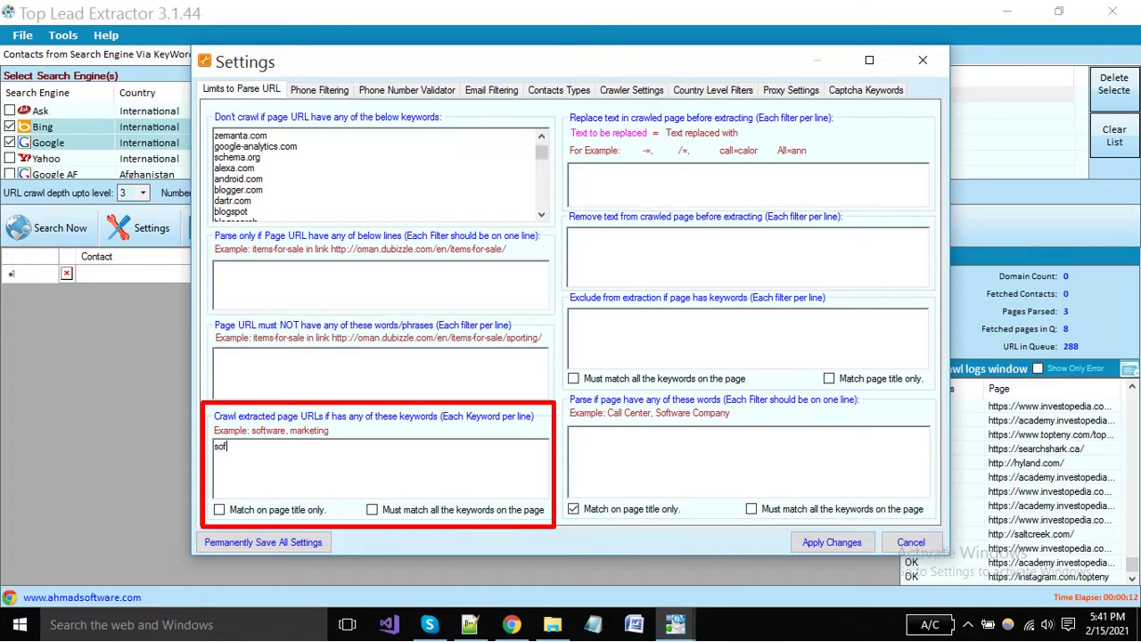
type("tware company")
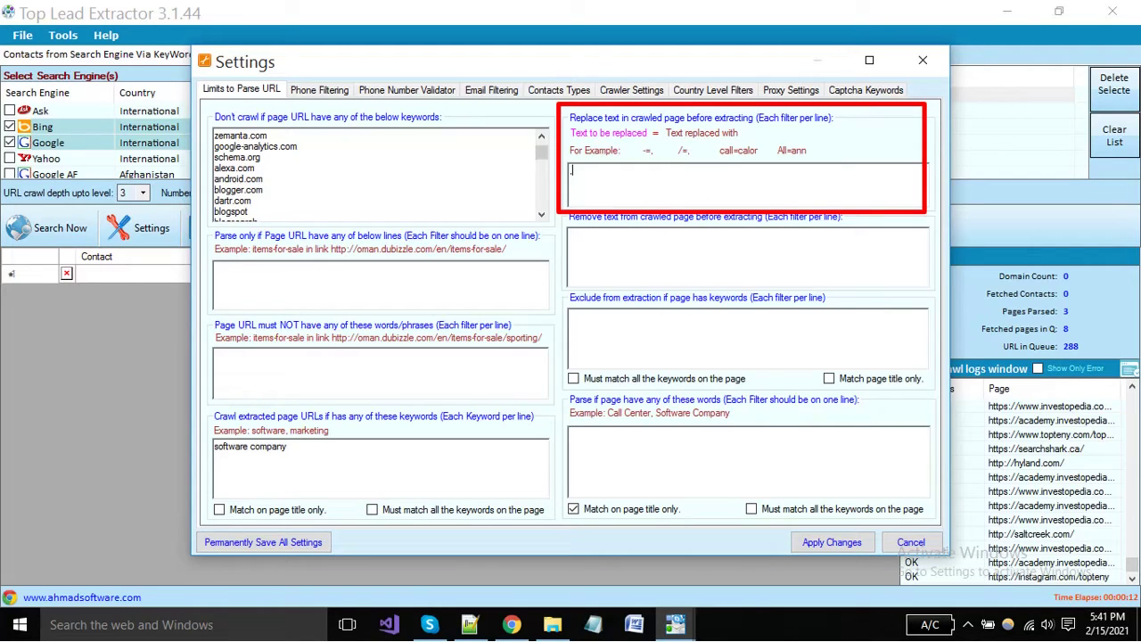
type("=")
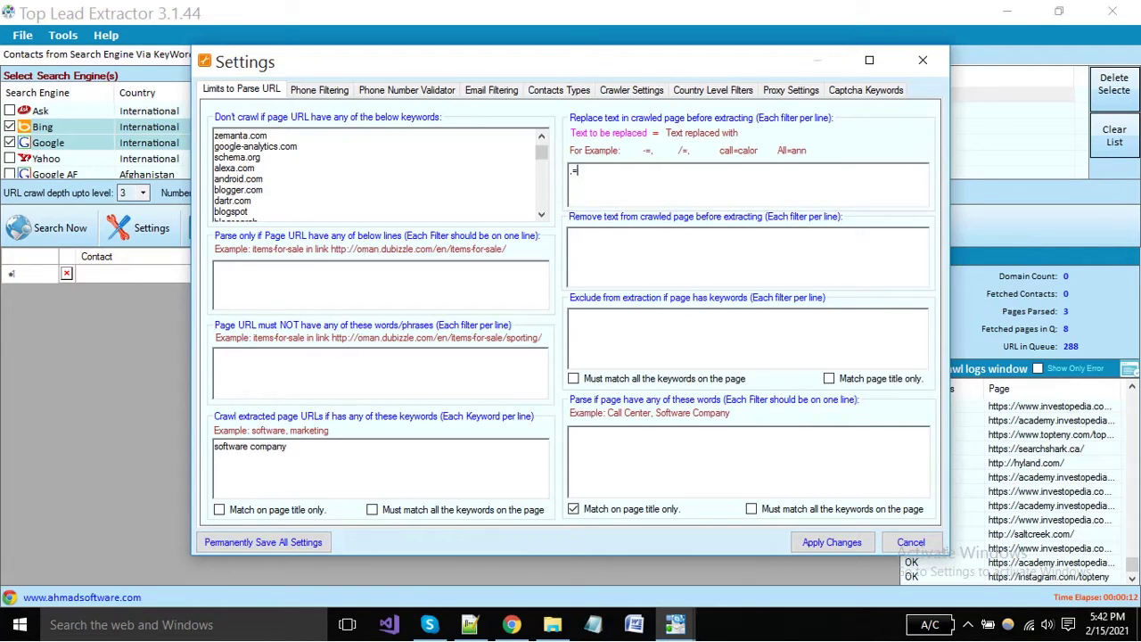
type("#")
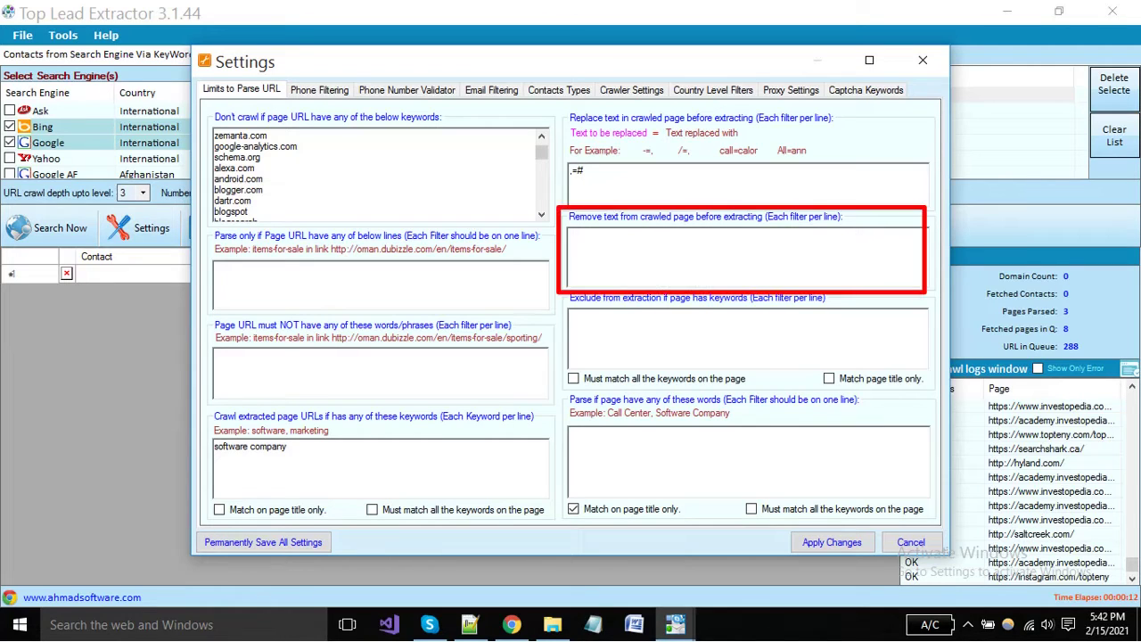
type("$")
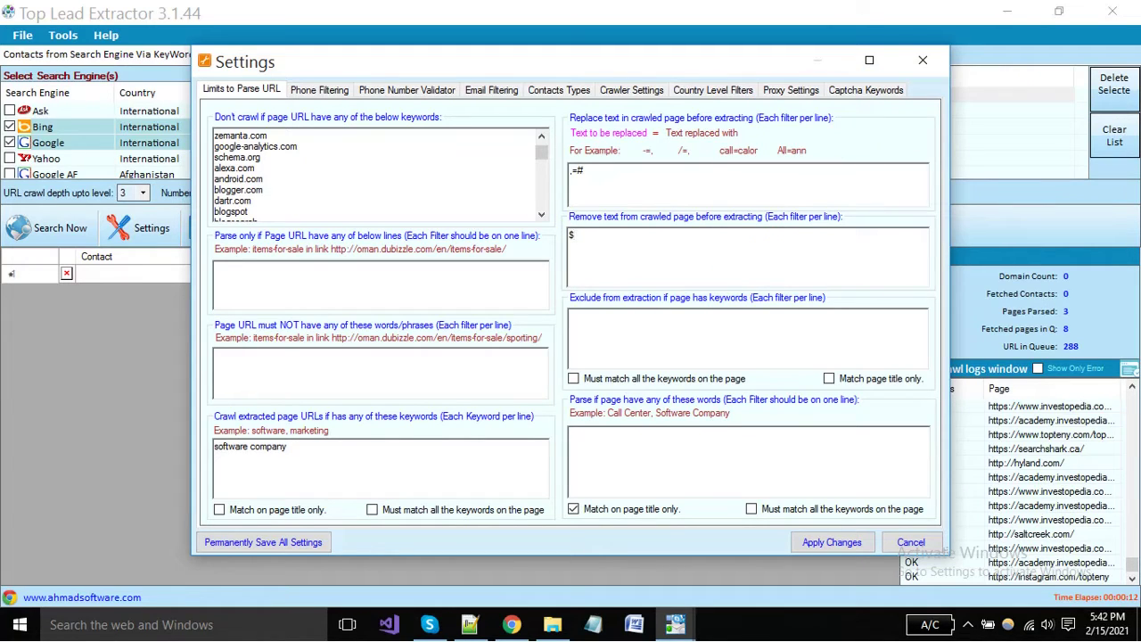
type("tech support")
Parse pages containing 'software company' or 'USA', without requiring all keywords to match.
left_click(572, 434)
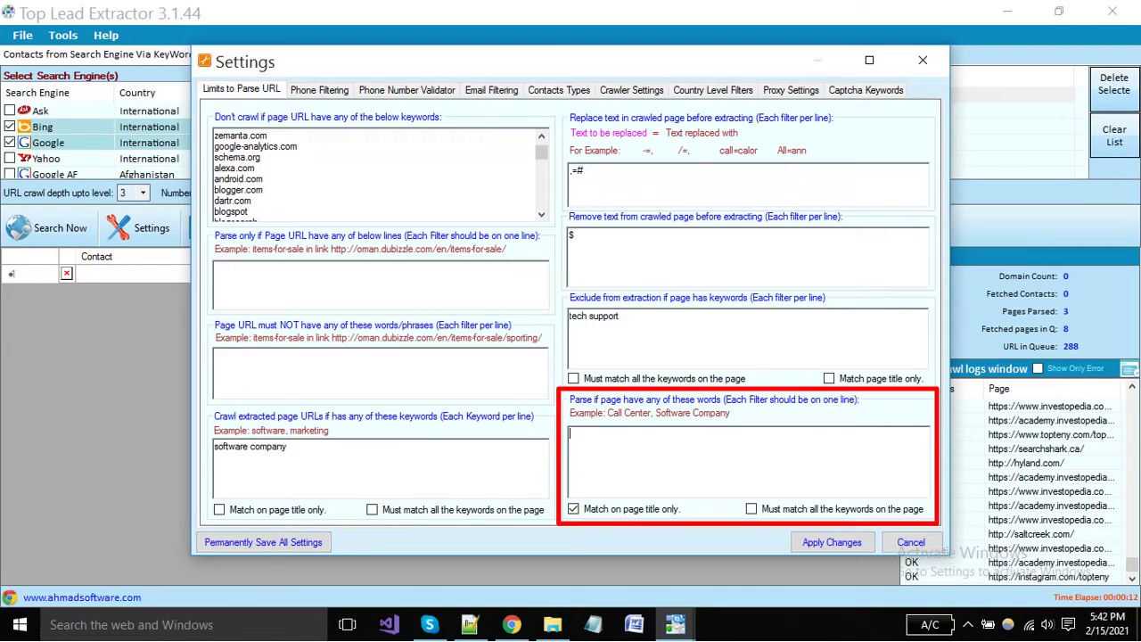
type("software company")
key("Return")
type("USA")
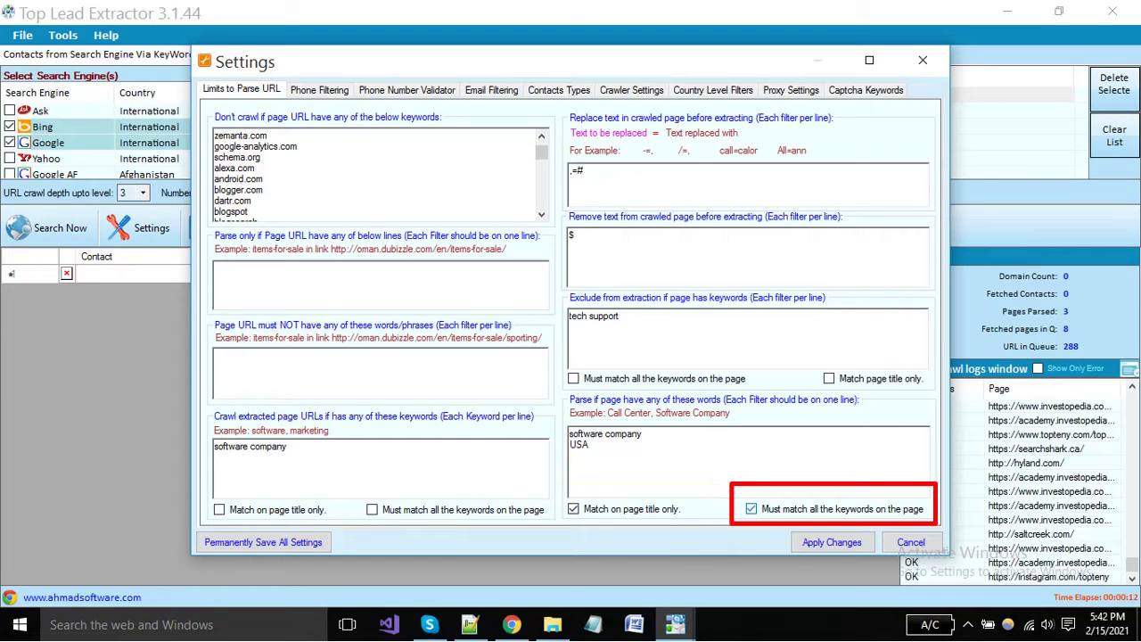
left_click(752, 508)
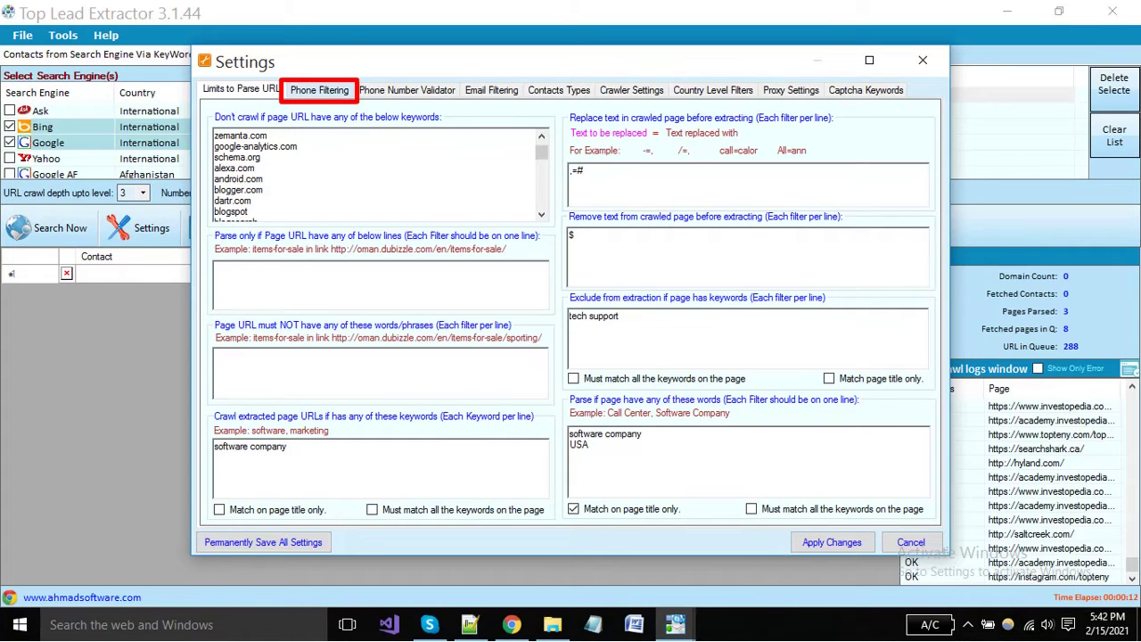
On Phone Filtering, load United States mobile and landline area codes under country code +1.
key("ctrl+Tab")
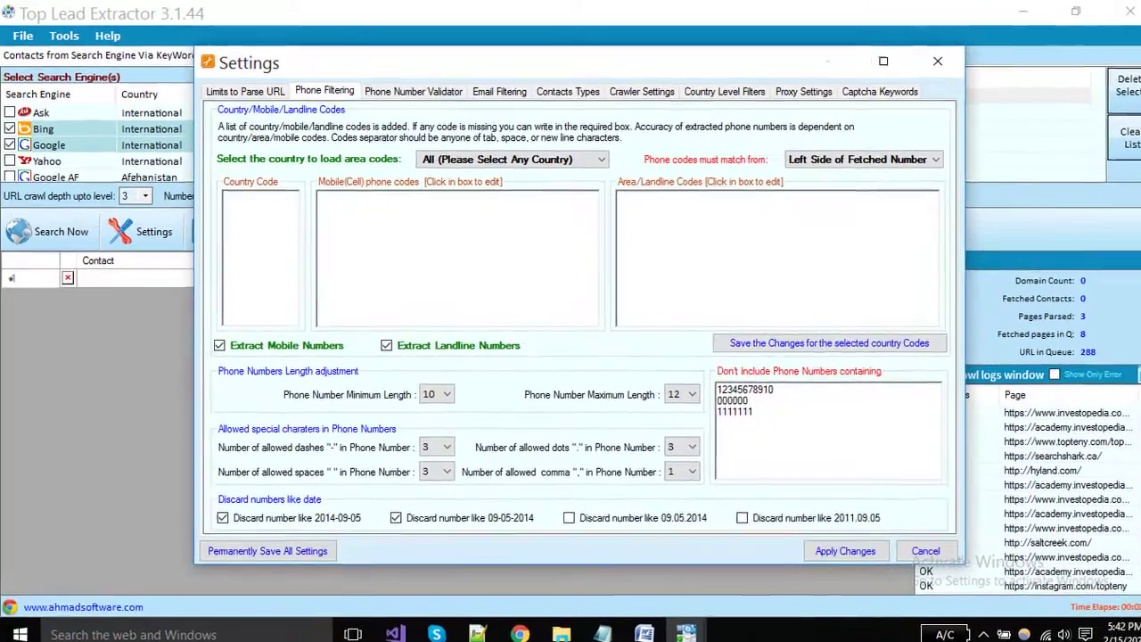
key("F4")
key("u")
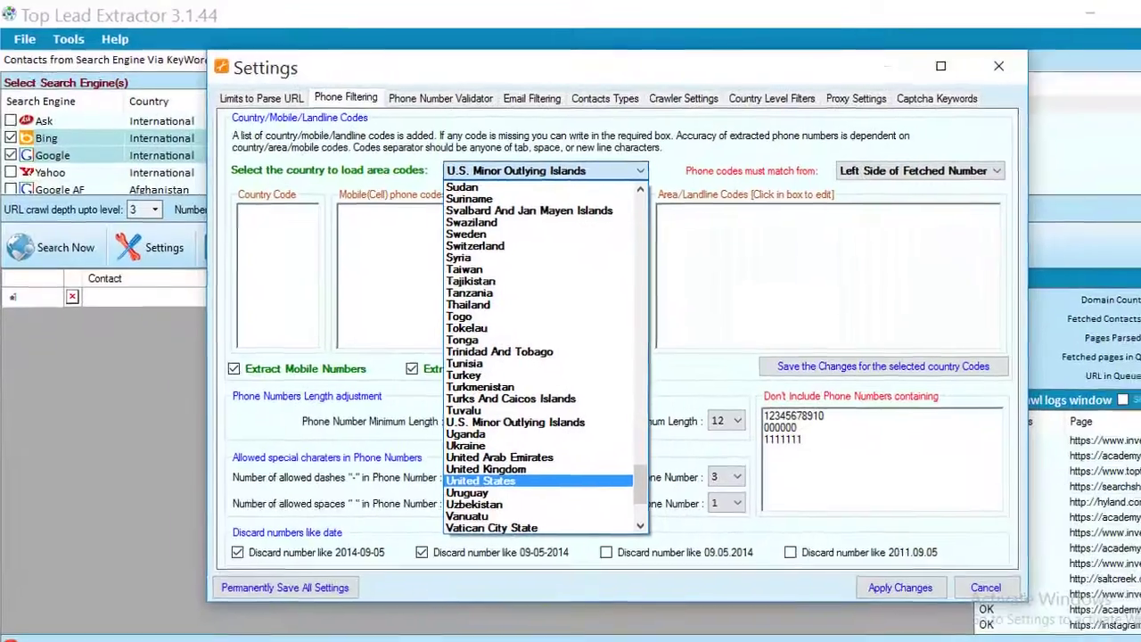
key("Return")
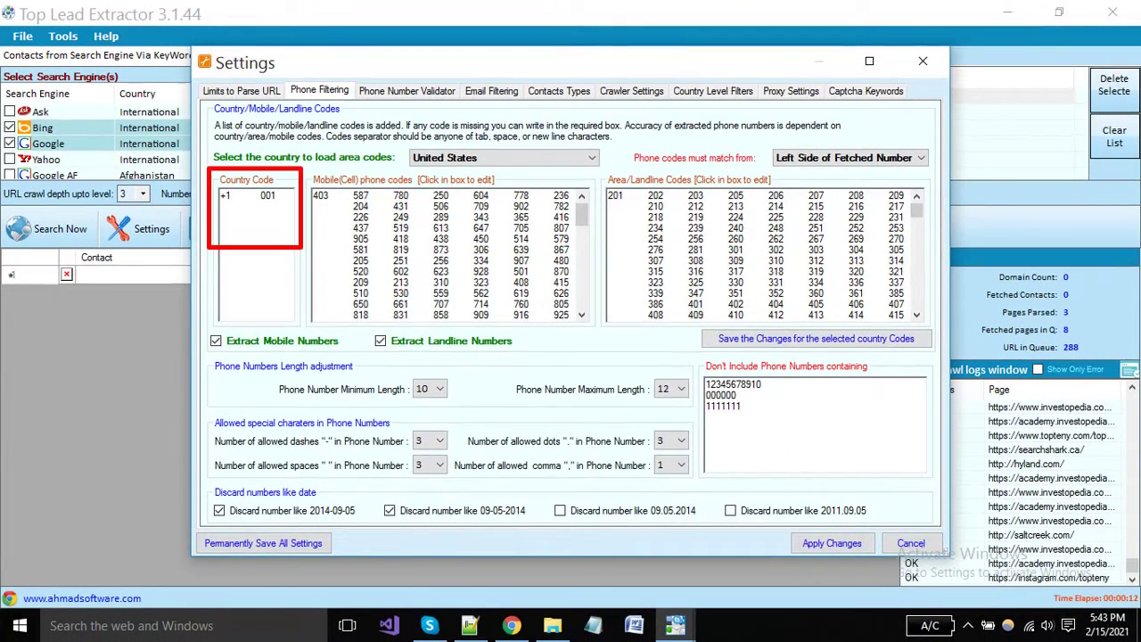
key("ctrl+a")
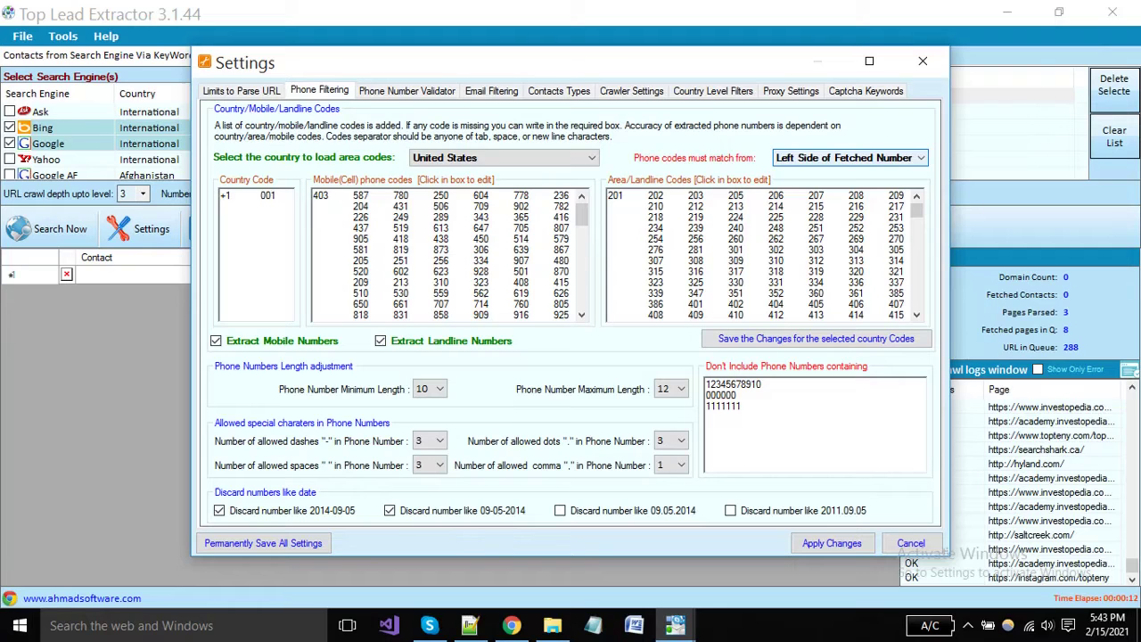
left_click(850, 157)
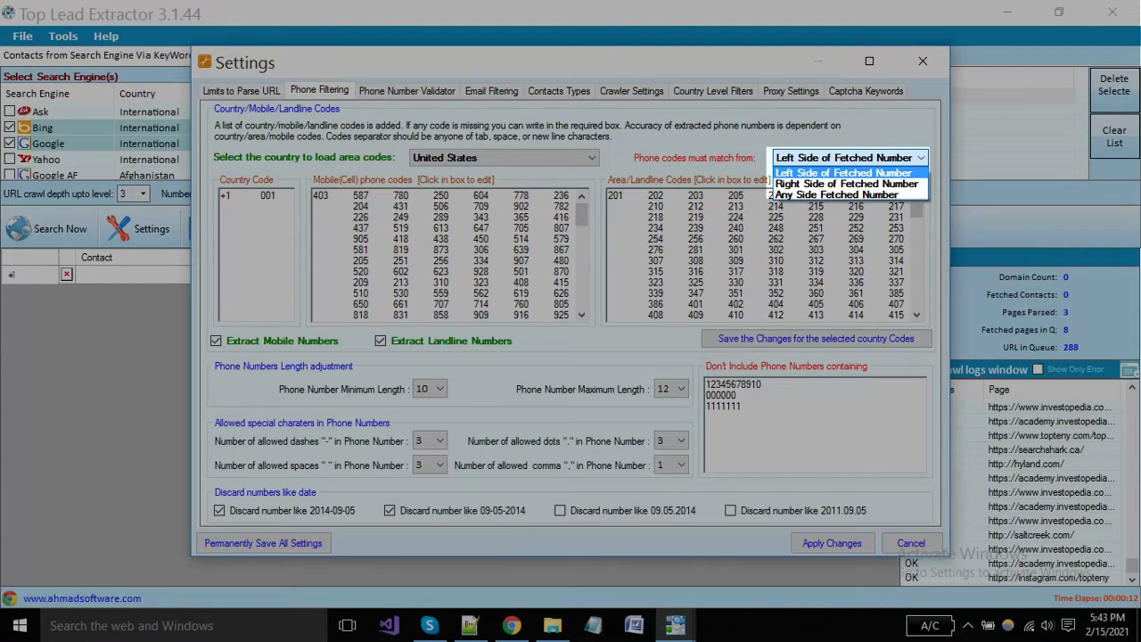
key("Escape")
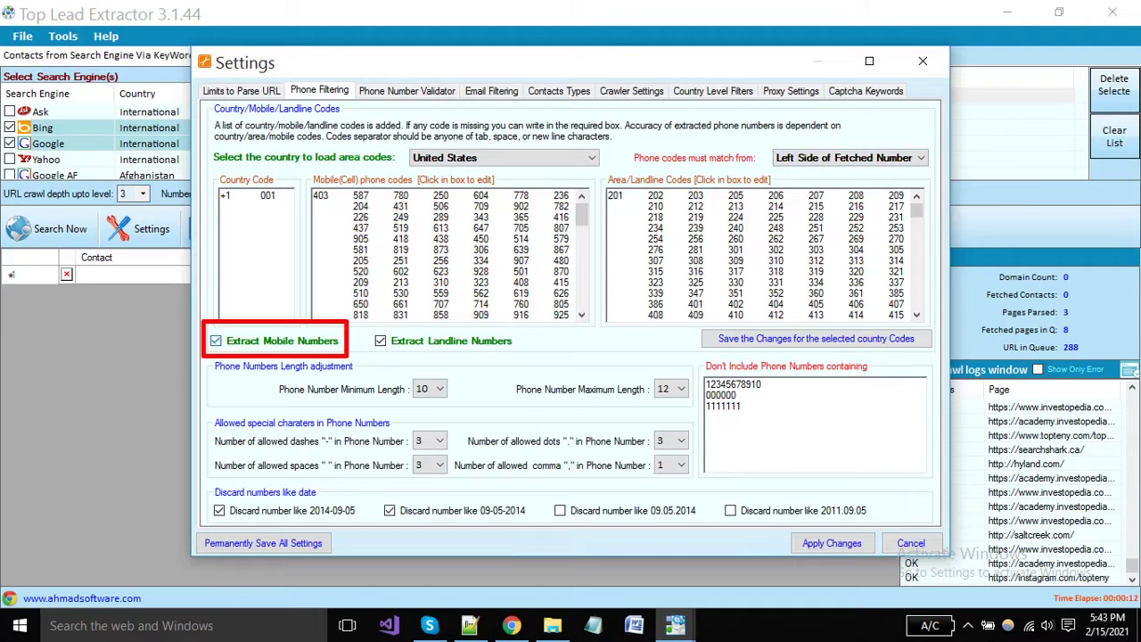
left_click(215, 340)
left_click(215, 341)
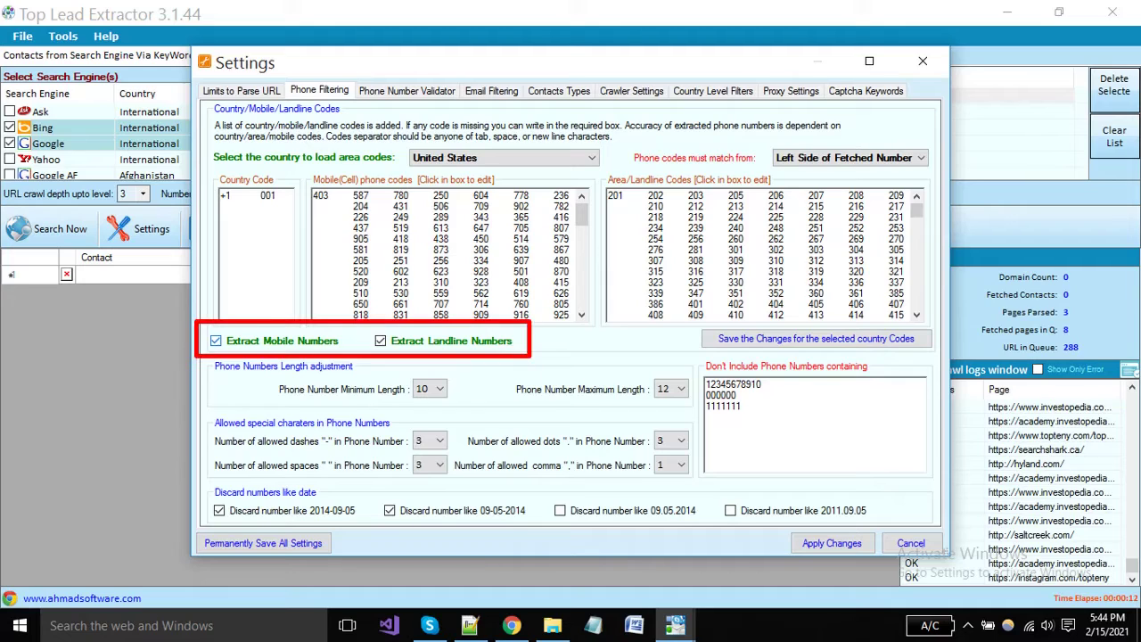
left_click(380, 340)
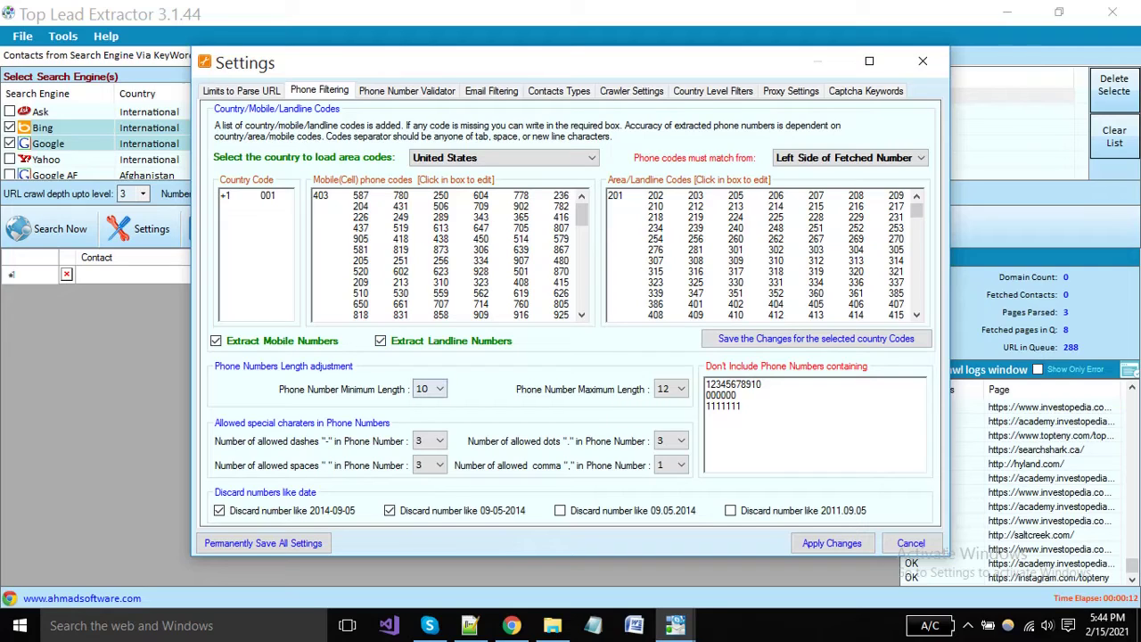
left_click(432, 389)
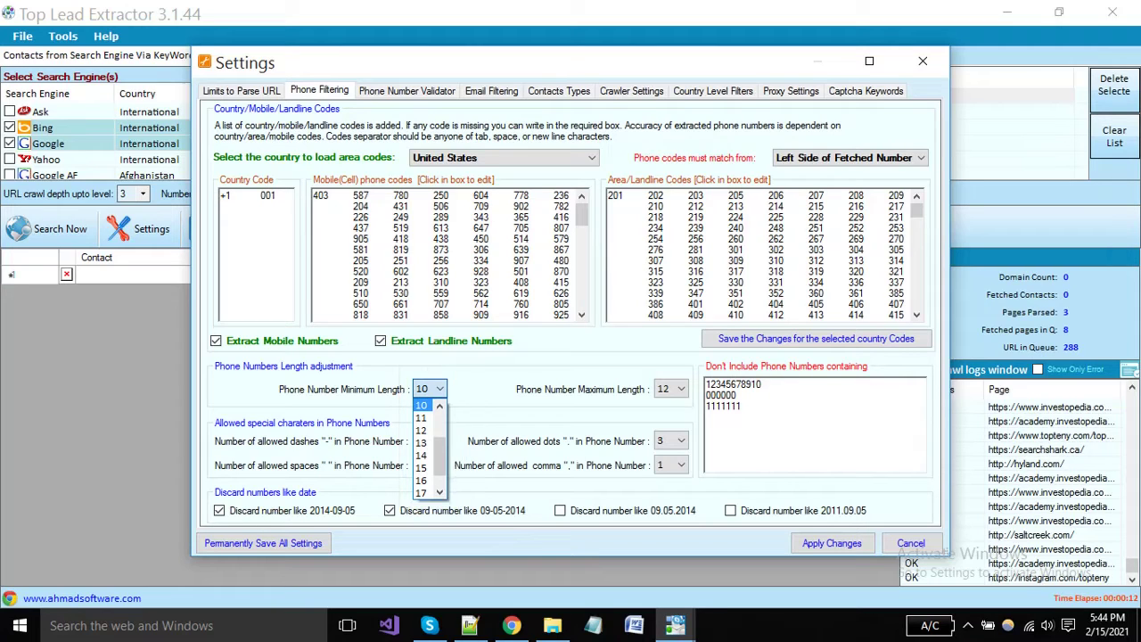
key("Return")
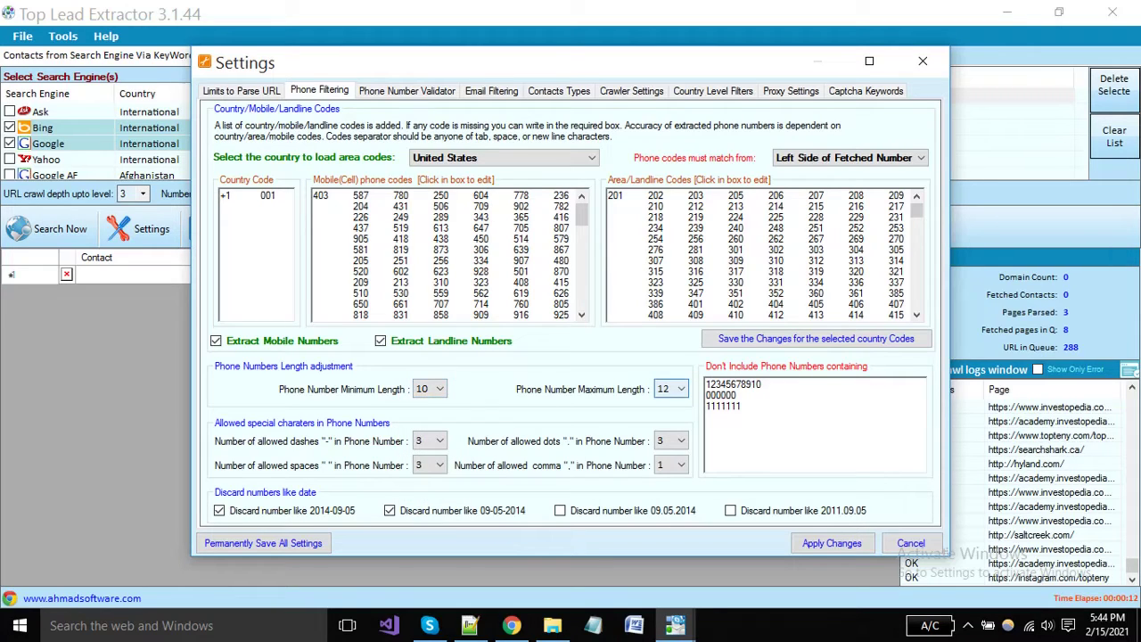
key("F4")
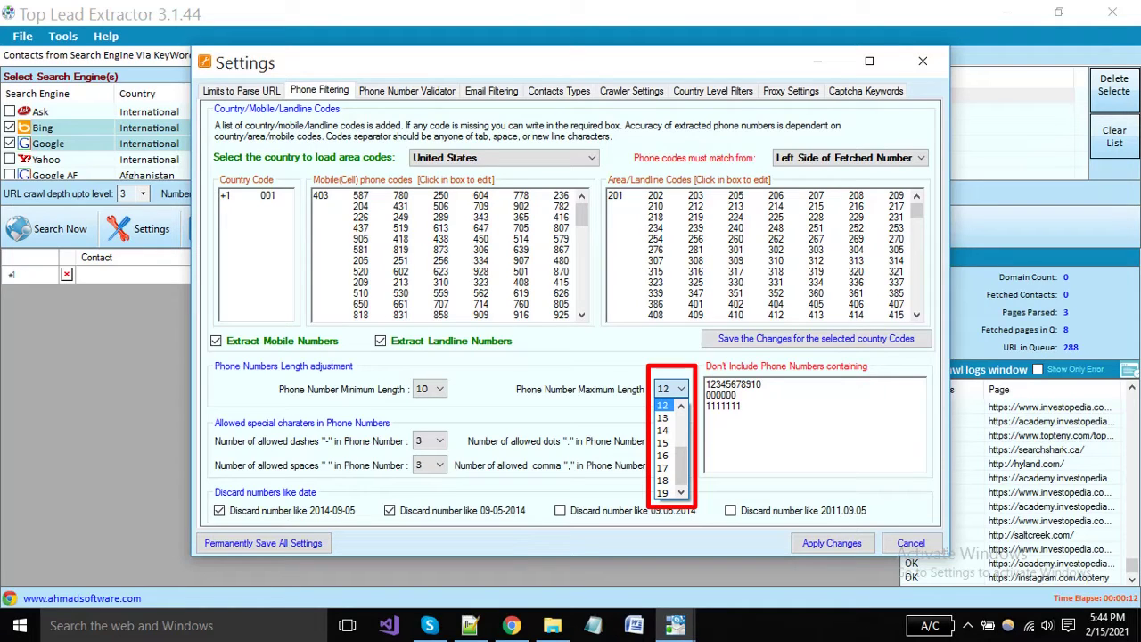
key("Return")
key("Tab")
key("F4")
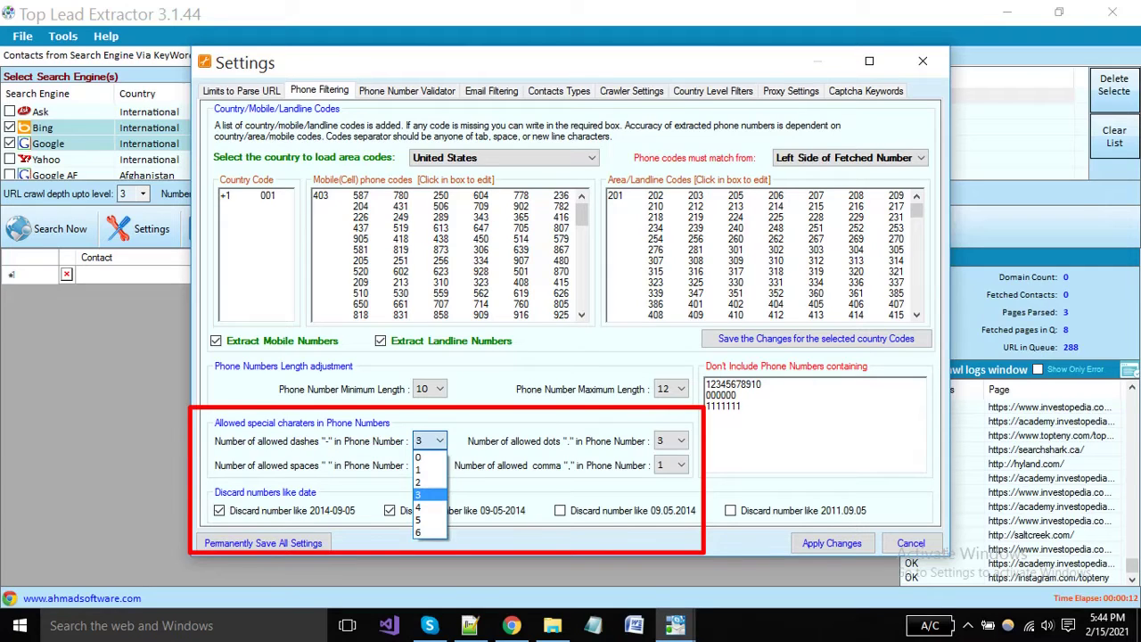
key("Return")
key("Tab")
key("F4")
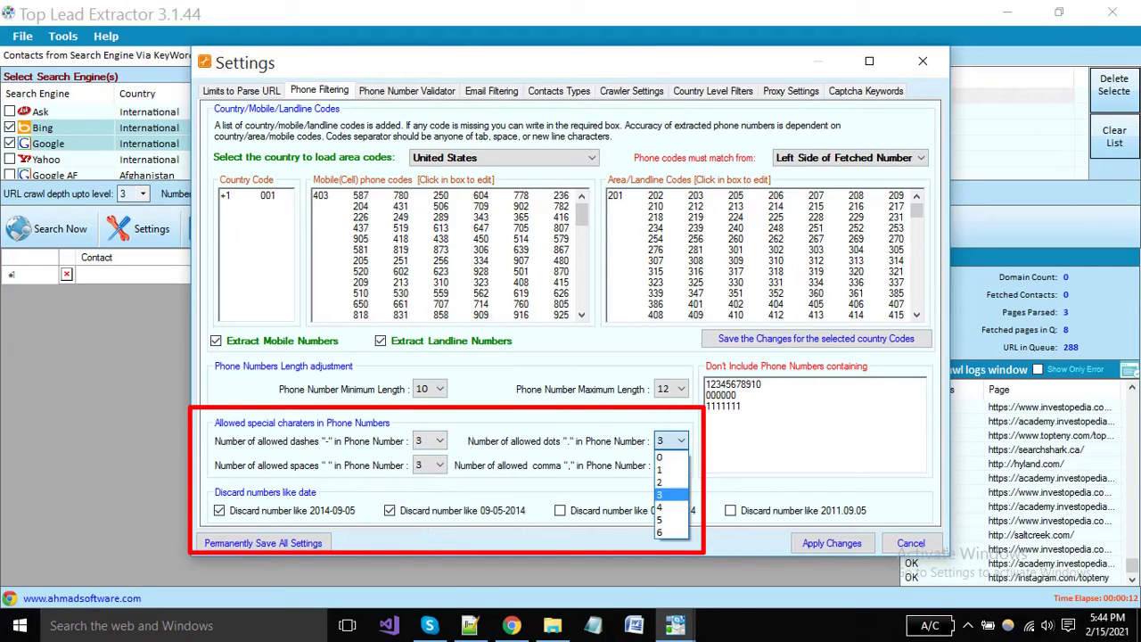
key("Return")
key("Tab")
key("F4")
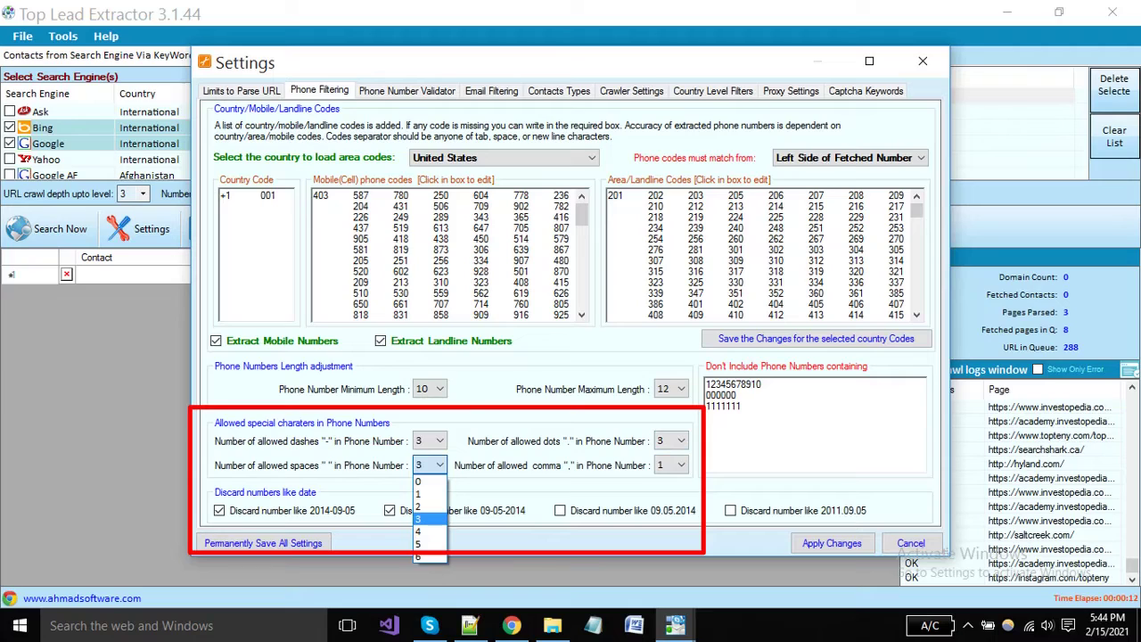
key("Return")
key("Tab")
key("F4")
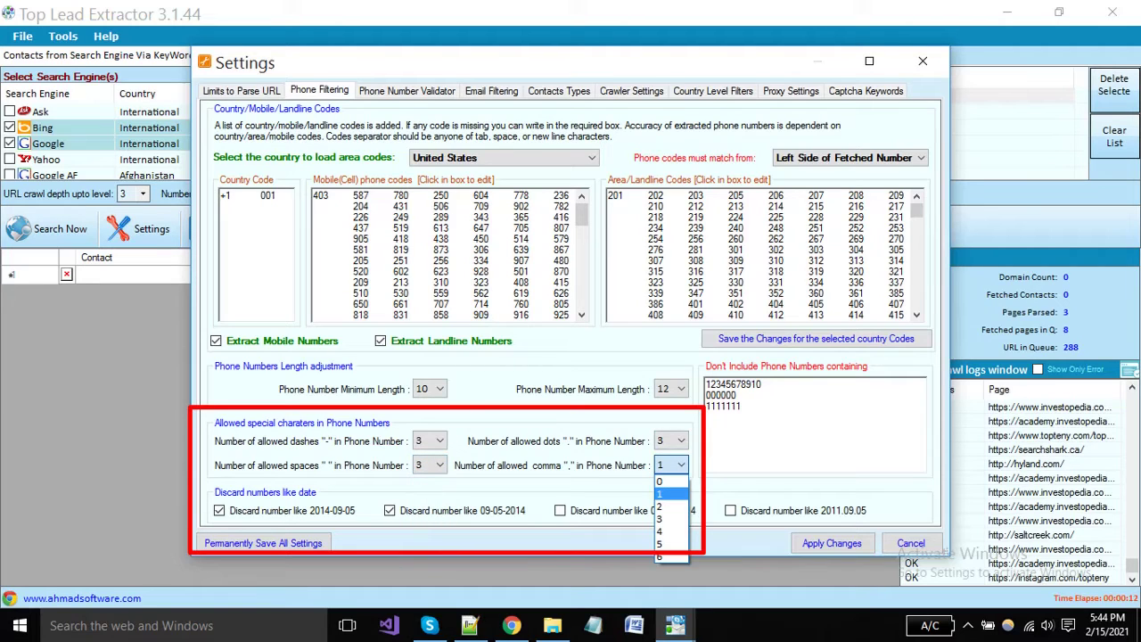
key("Return")
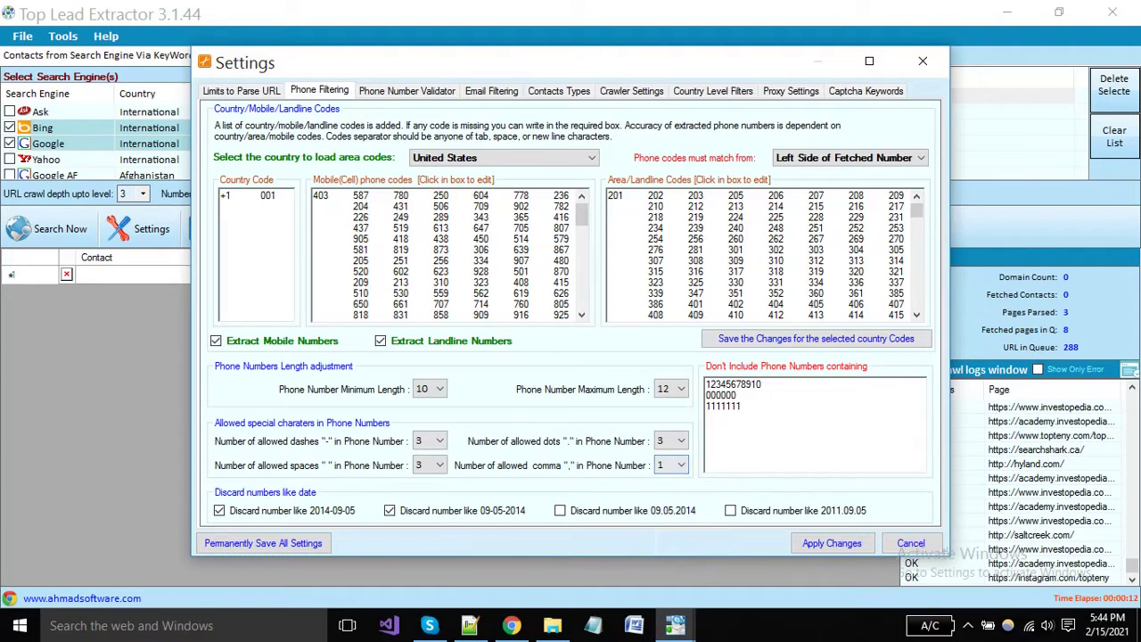
key("Tab")
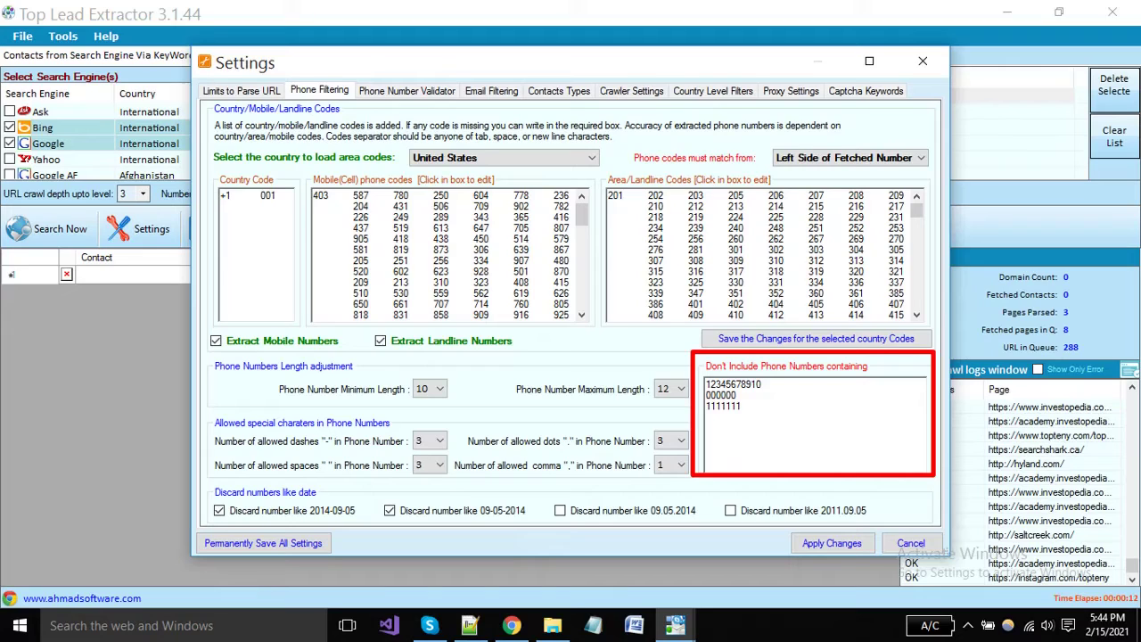
key("shift+Up")
key("ctrl+shift+Home")
key("ctrl+Home")
key("shift+End")
key("ctrl+End")
key("shift+Home")
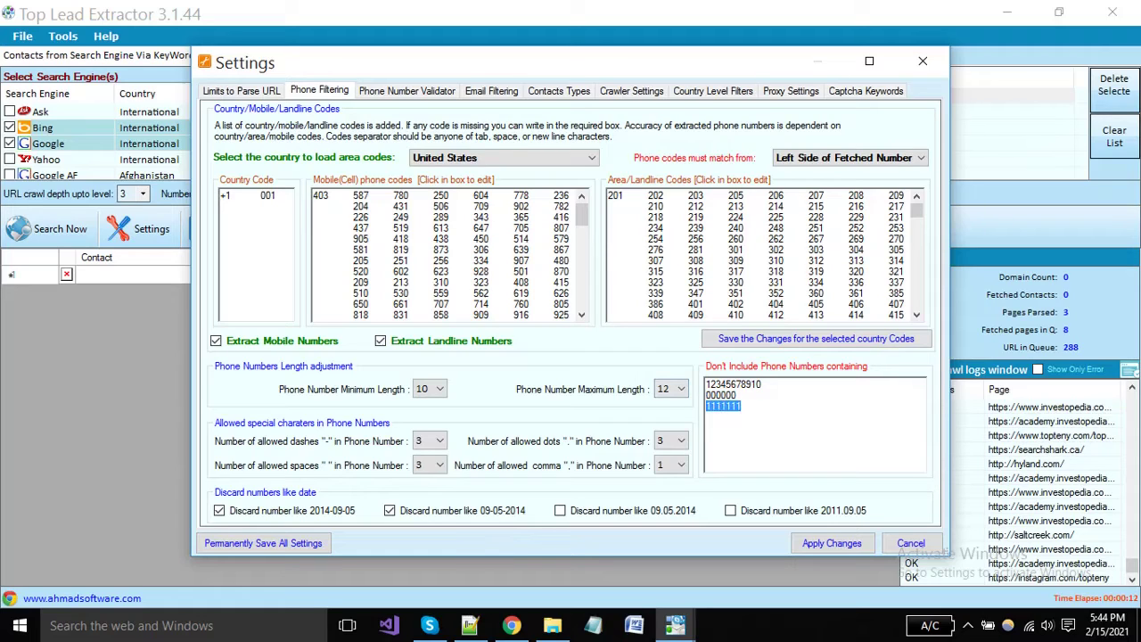
key("ctrl+shift+Home")
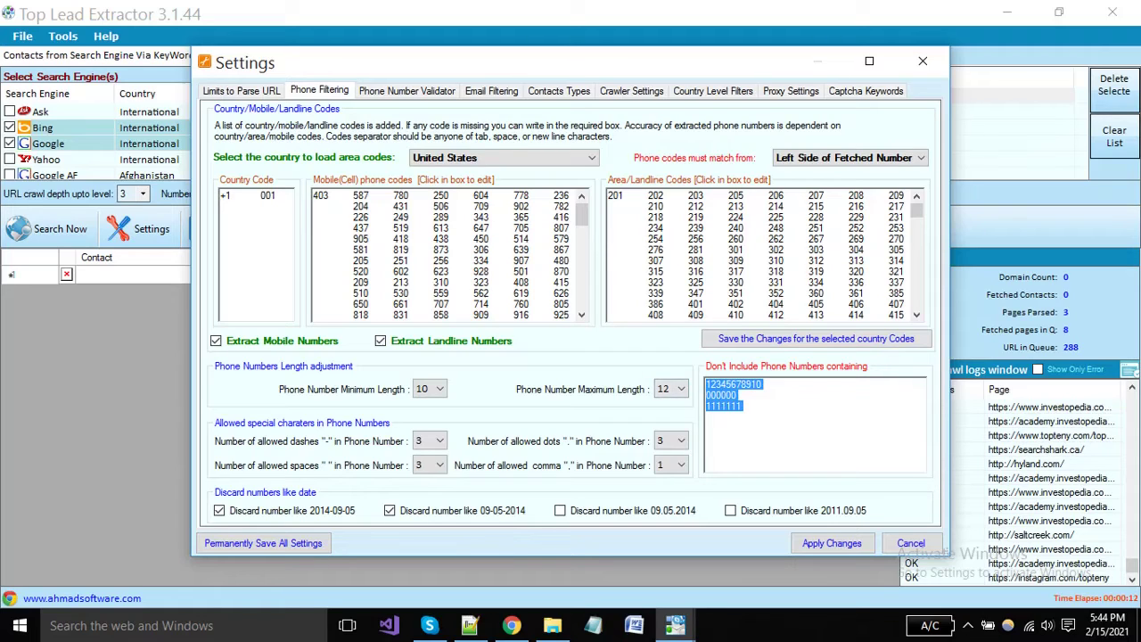
left_click(736, 395)
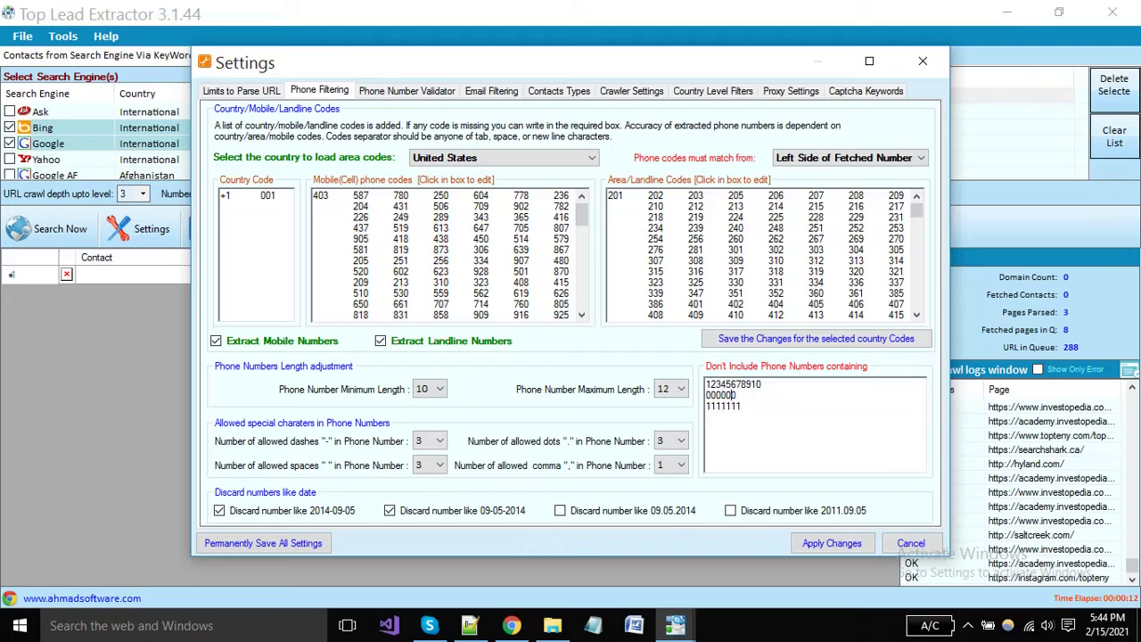
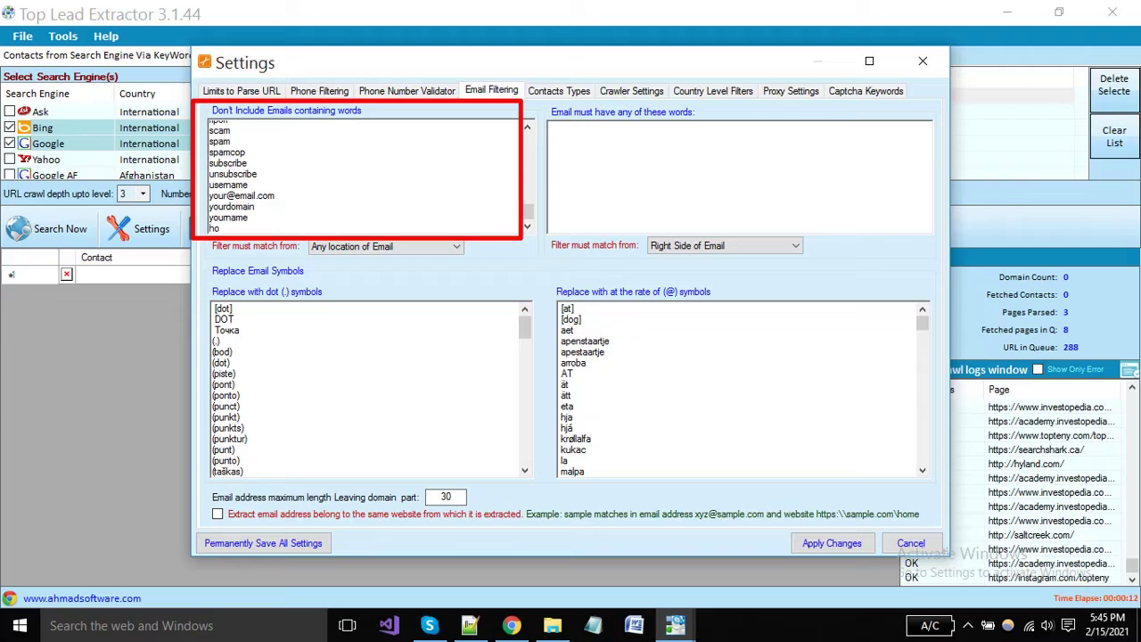
Finish adding hotmail to the excluded email words, leaving its match location unchanged.
type("tmail")
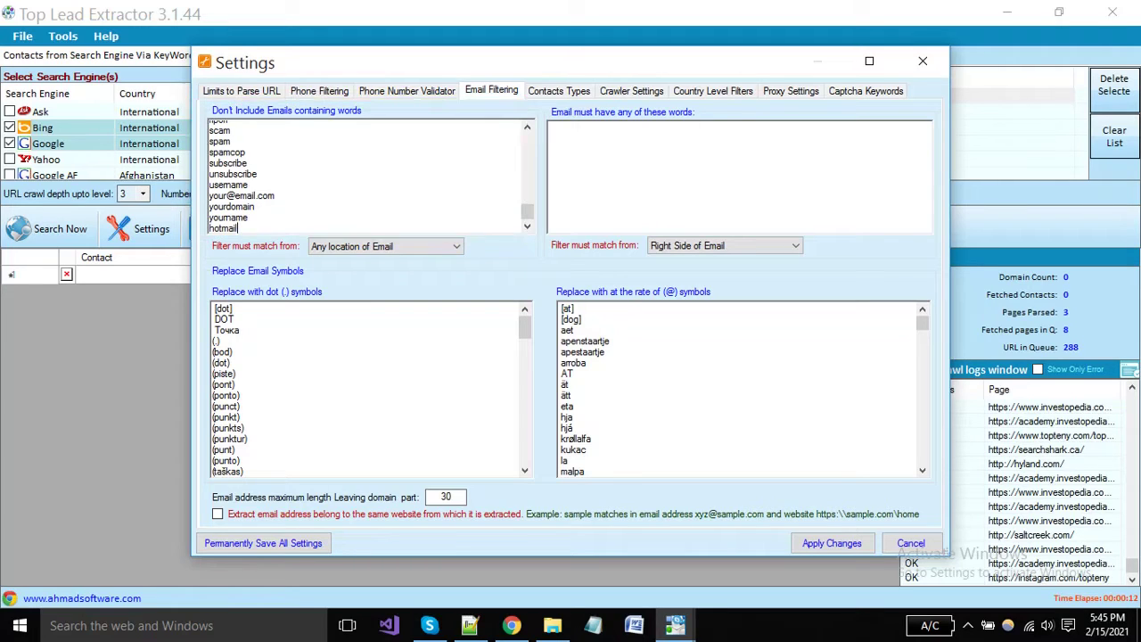
key("Tab")
key("alt+Down")
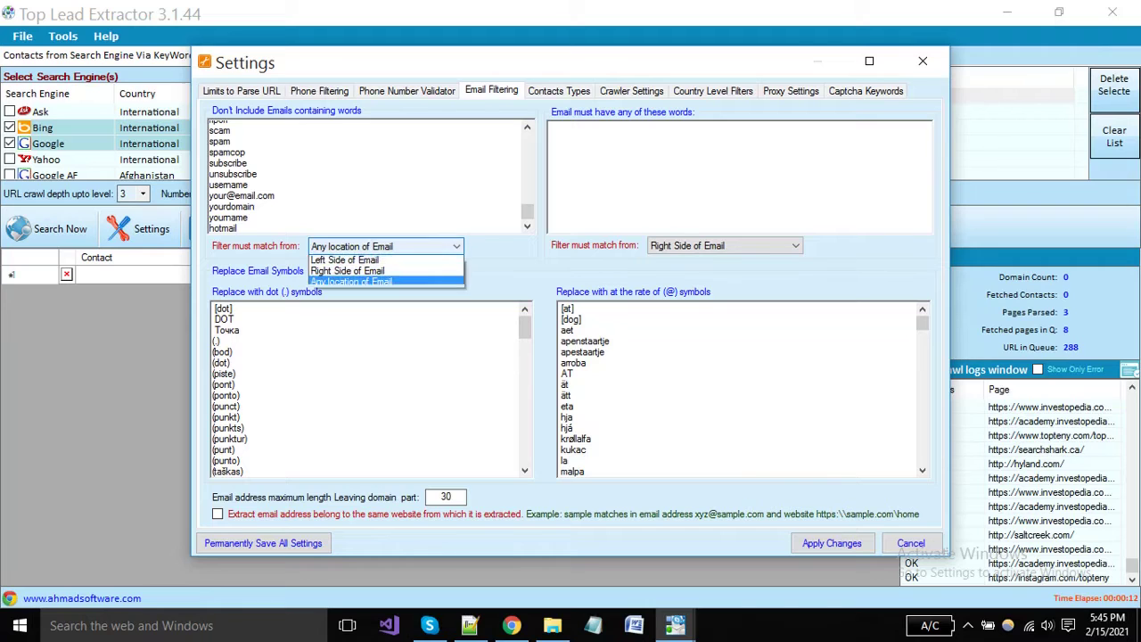
key("Up")
key("Up")
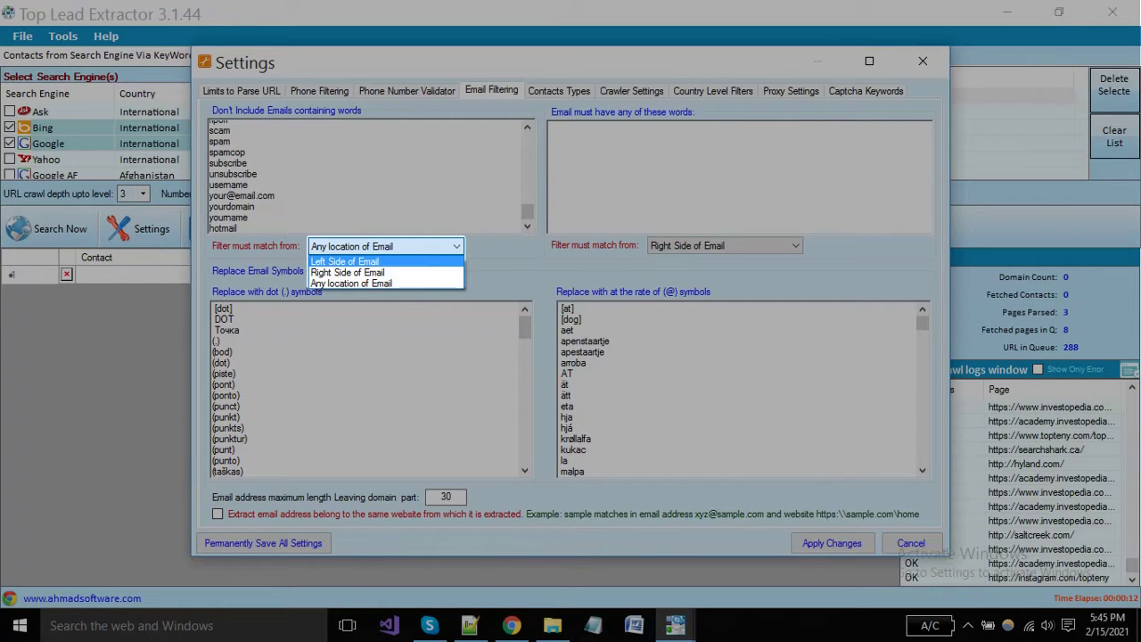
key("Escape")
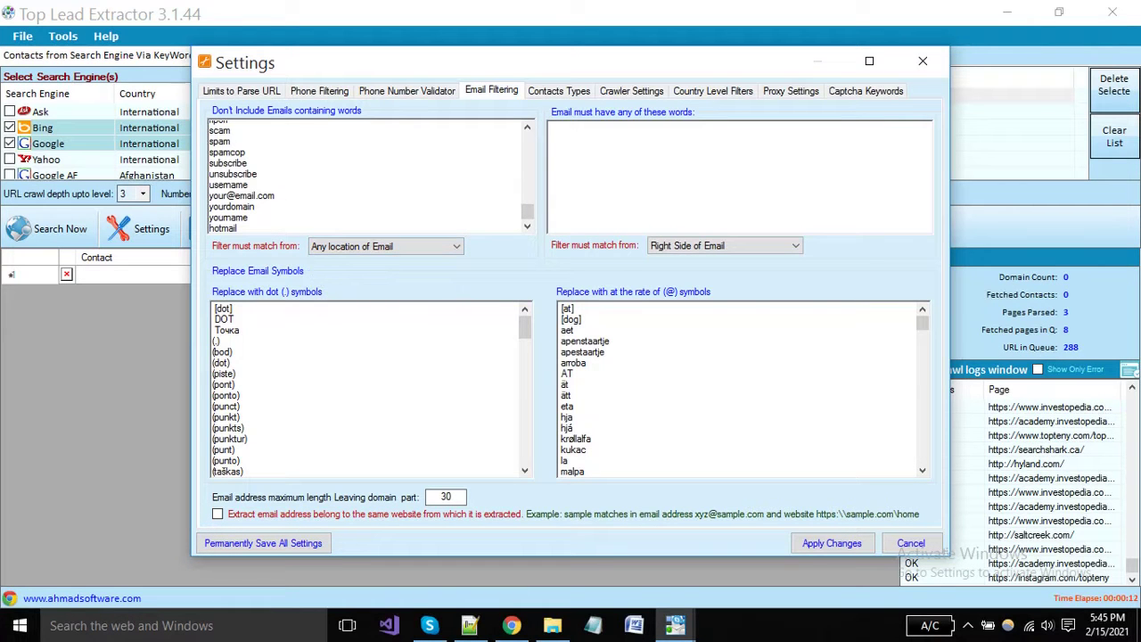
Add gmail and yahoo as required email words, then delete both, keeping Right Side of Email matching.
type("g")
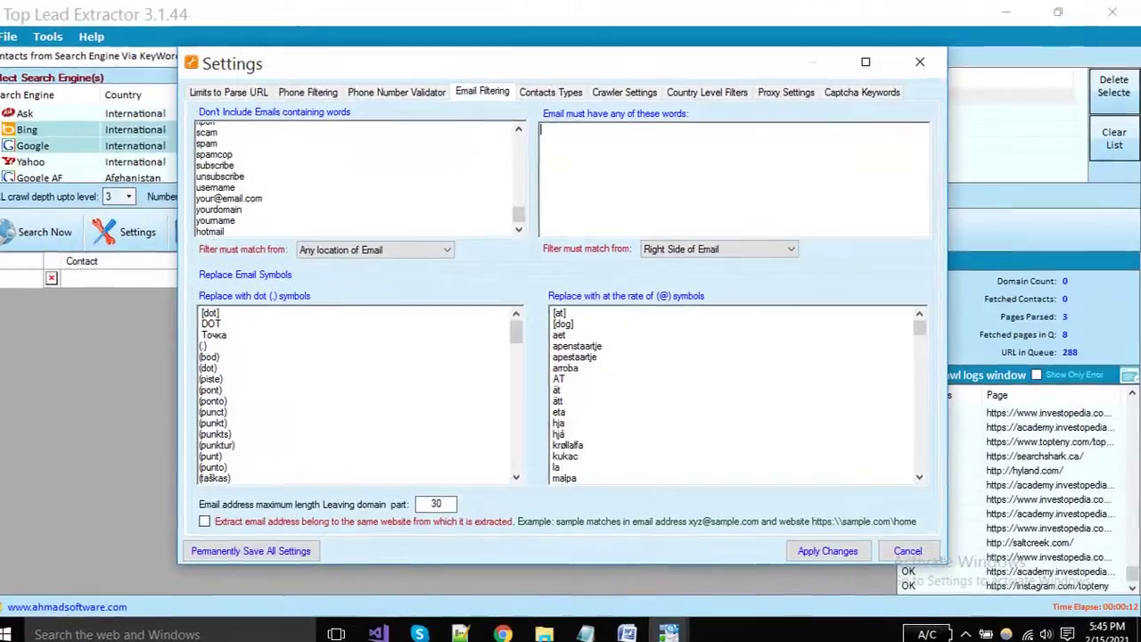
type("mail")
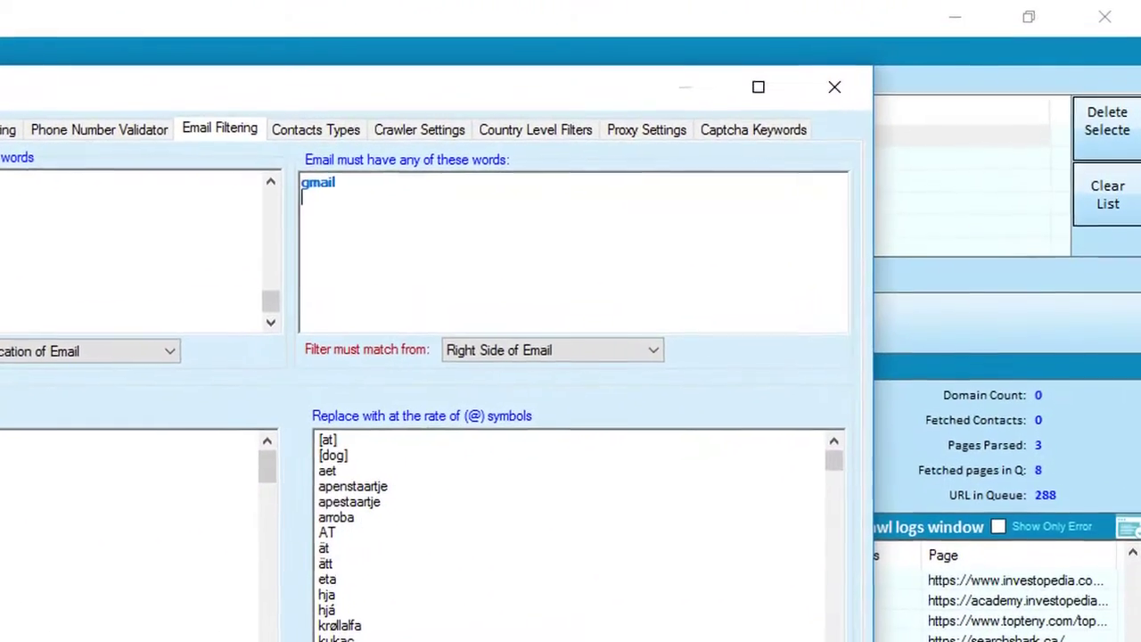
key("Return")
type("yahoo")
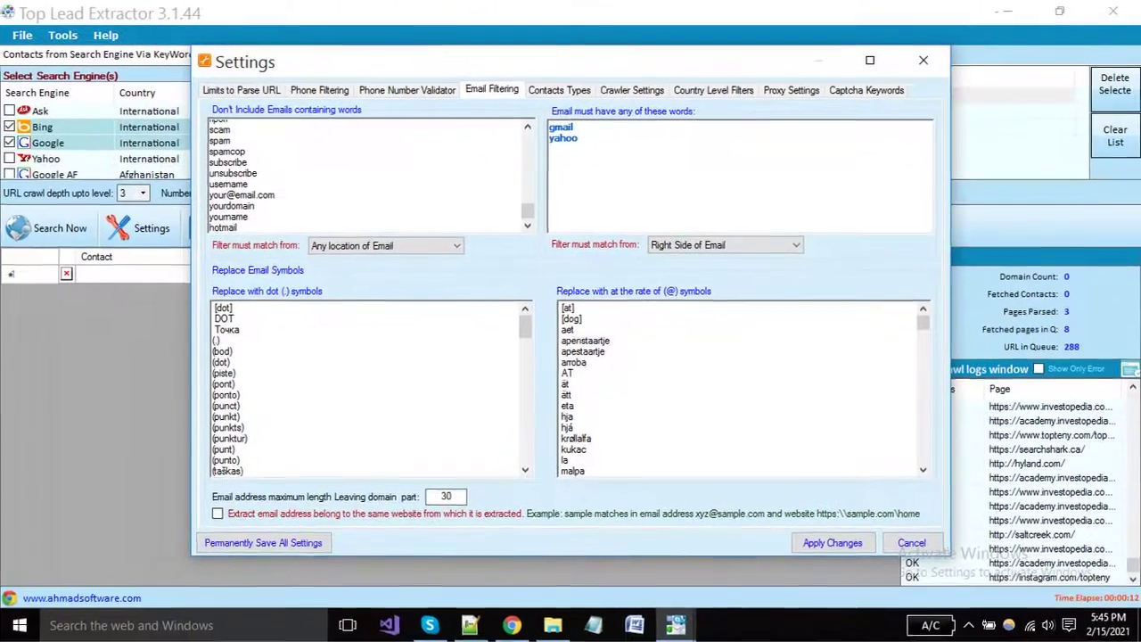
key("ctrl+a")
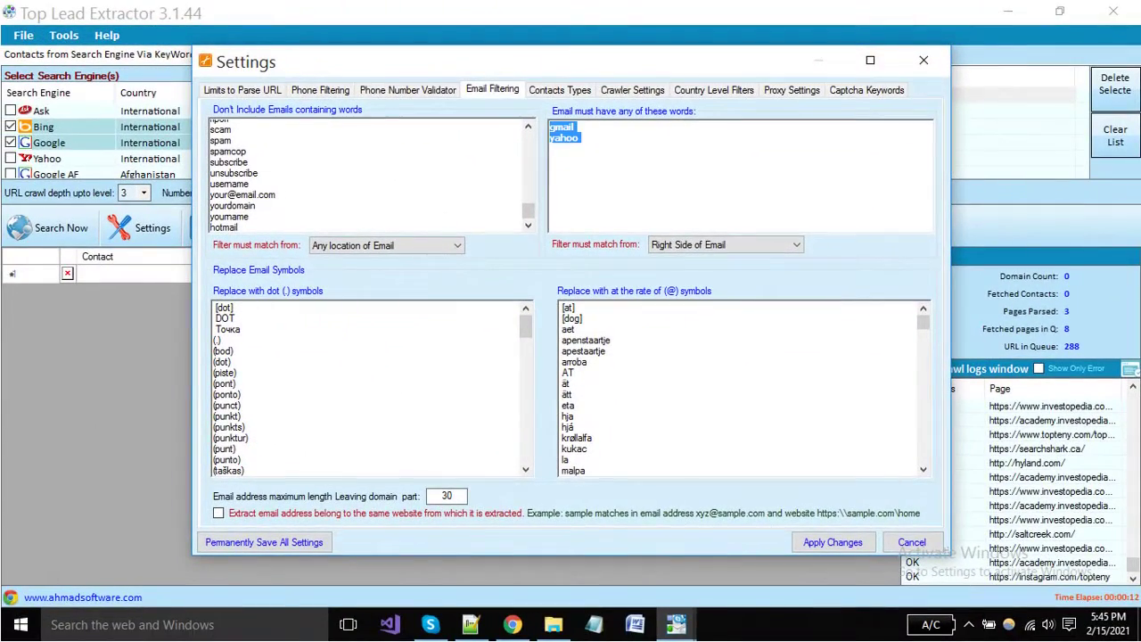
key("Delete")
left_click(726, 244)
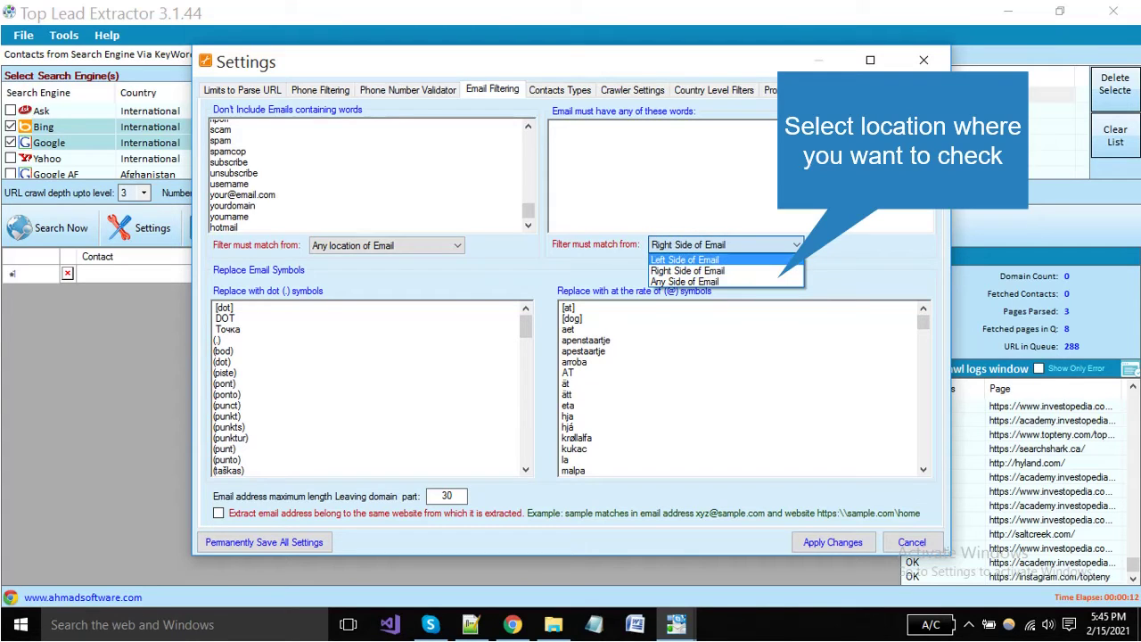
left_click(688, 270)
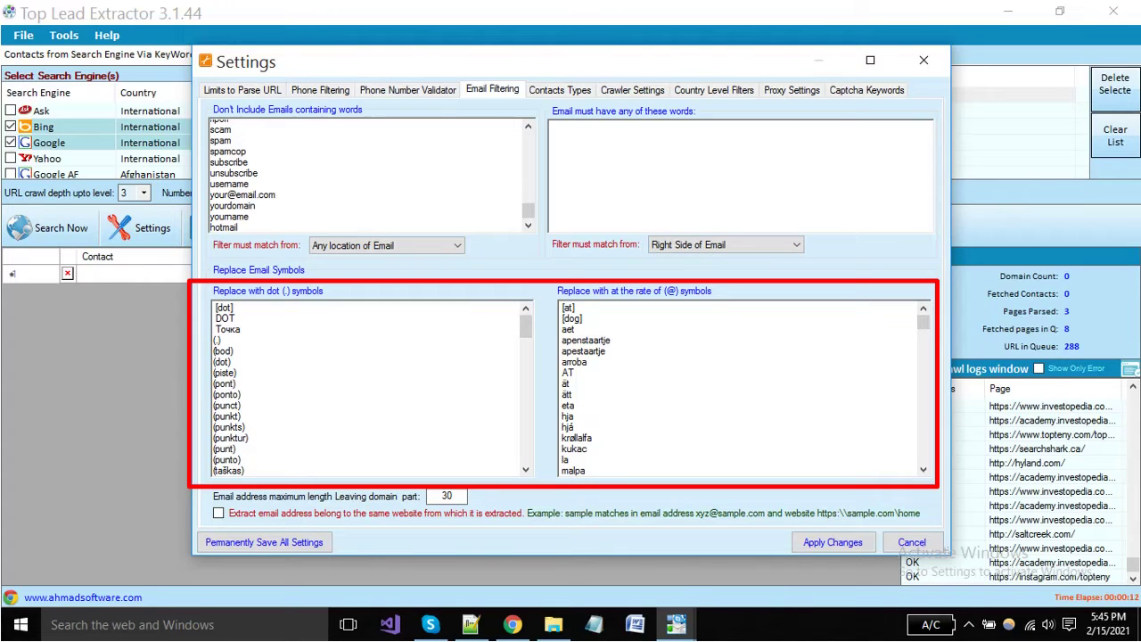
scroll(372, 389, "down", 10)
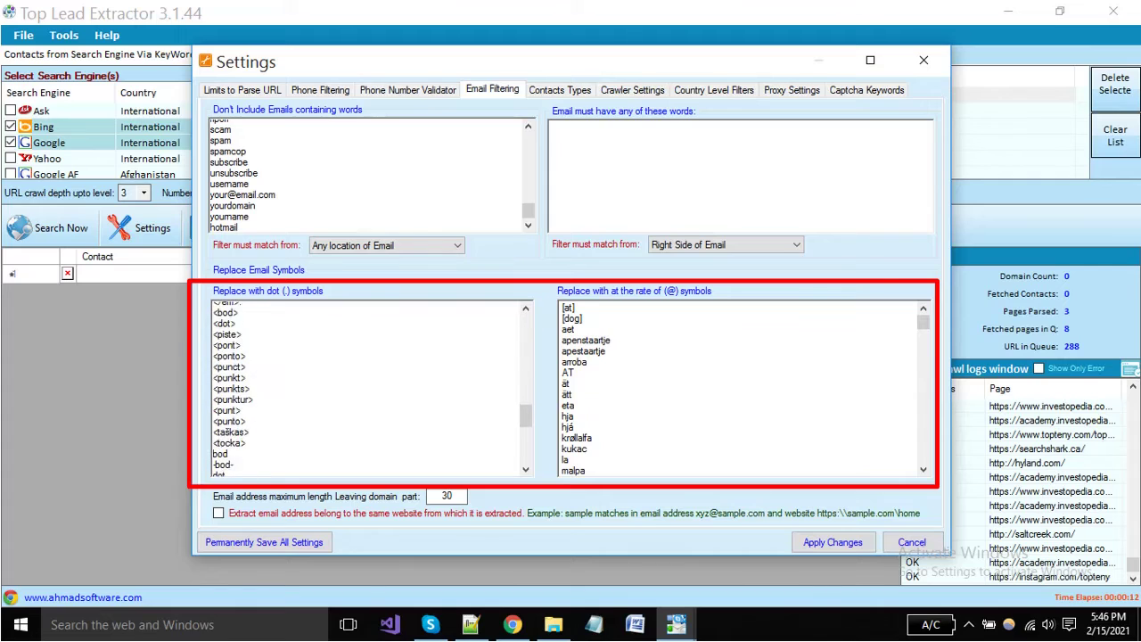
scroll(372, 389, "up", 10)
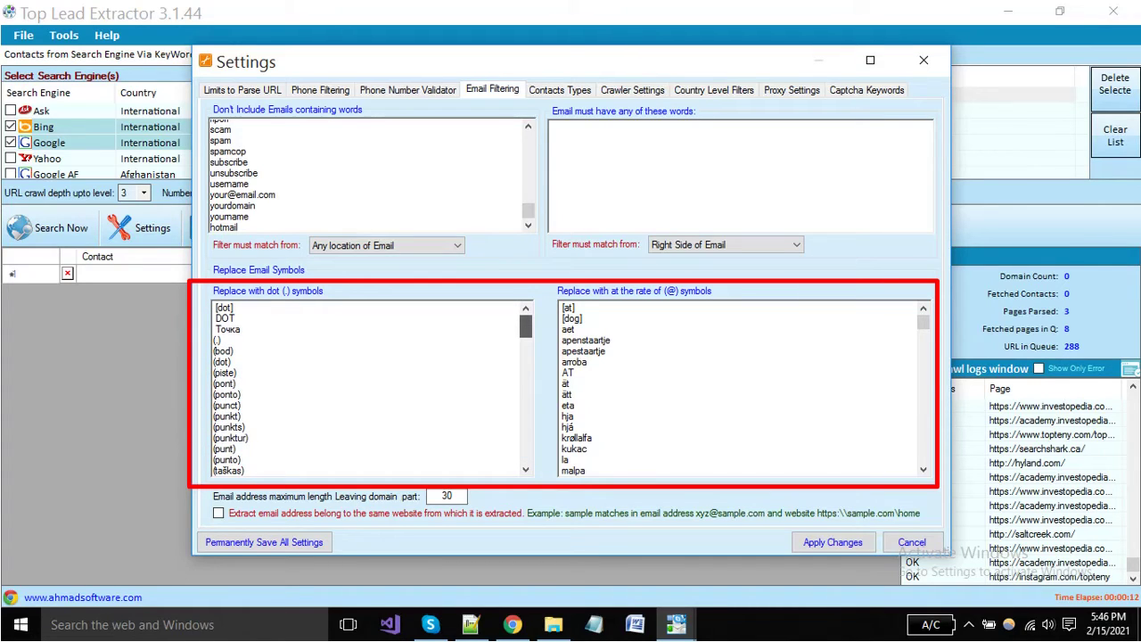
scroll(372, 389, "down", 10)
scroll(372, 389, "up", 10)
scroll(568, 308, "down", 10)
scroll(568, 308, "up", 10)
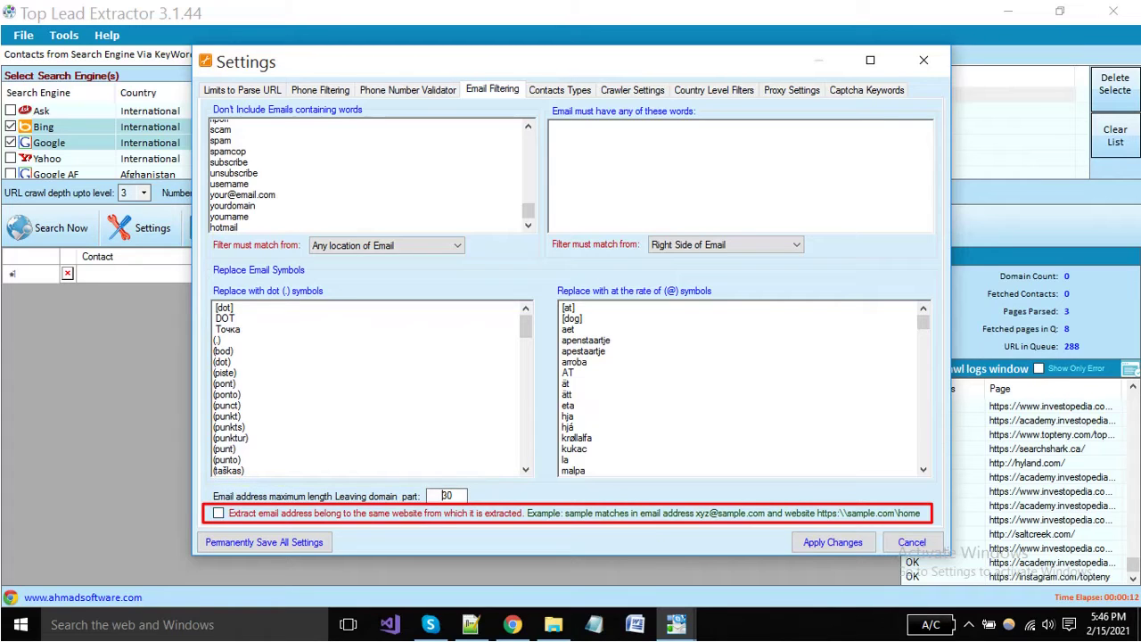
left_click(218, 514)
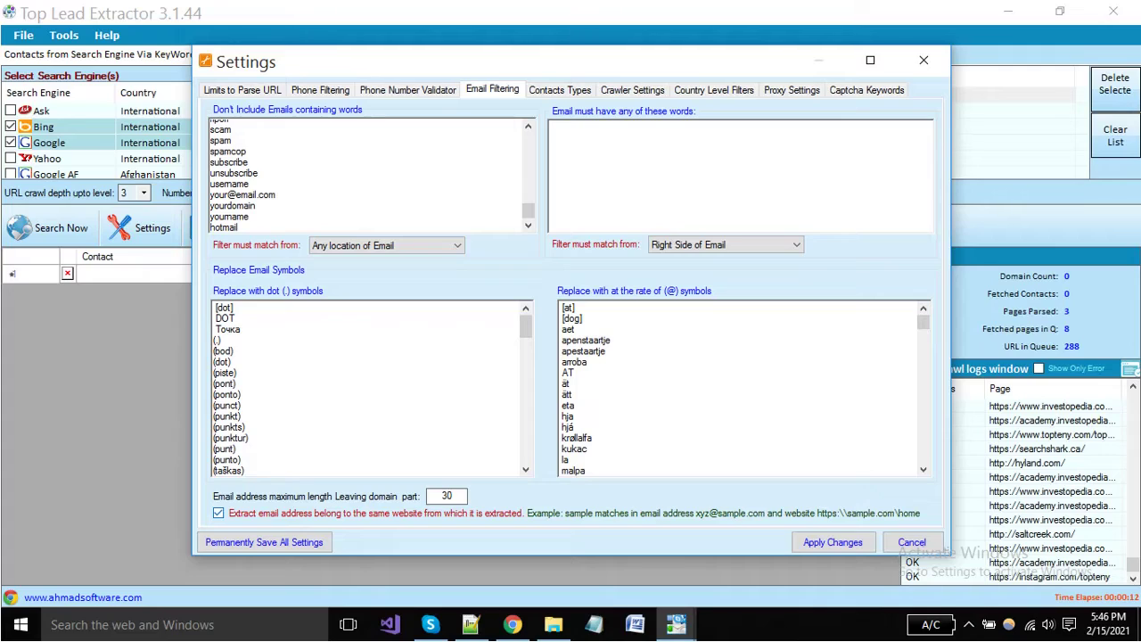
key("space")
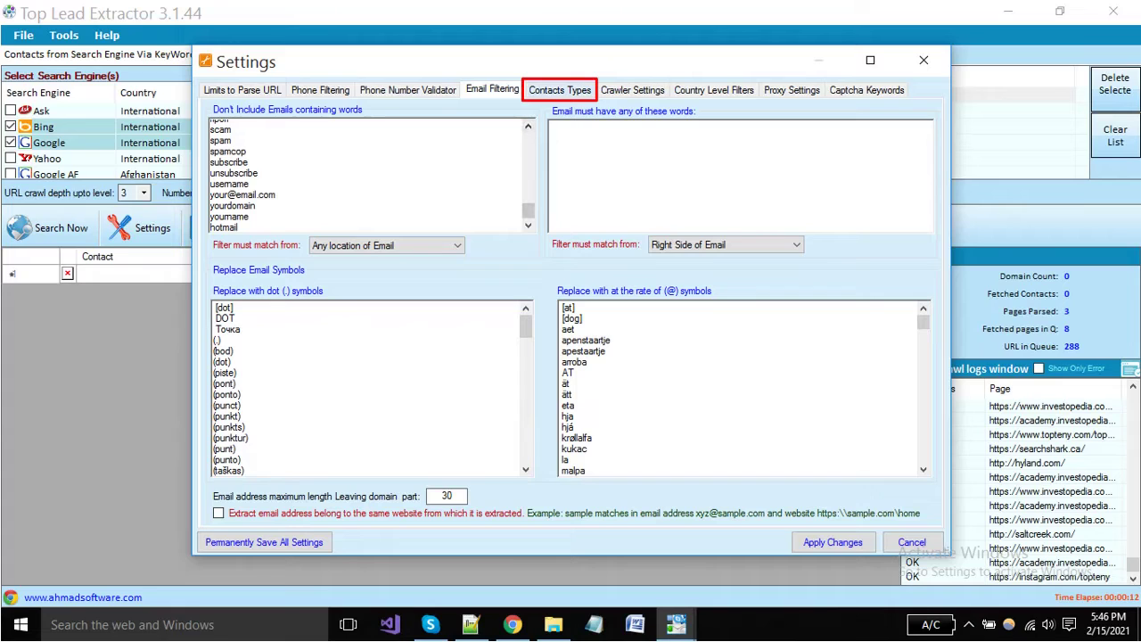
Review Contacts Types, toggling email extraction and saving processed page links, then go to Crawler Settings.
key("ctrl+Tab")
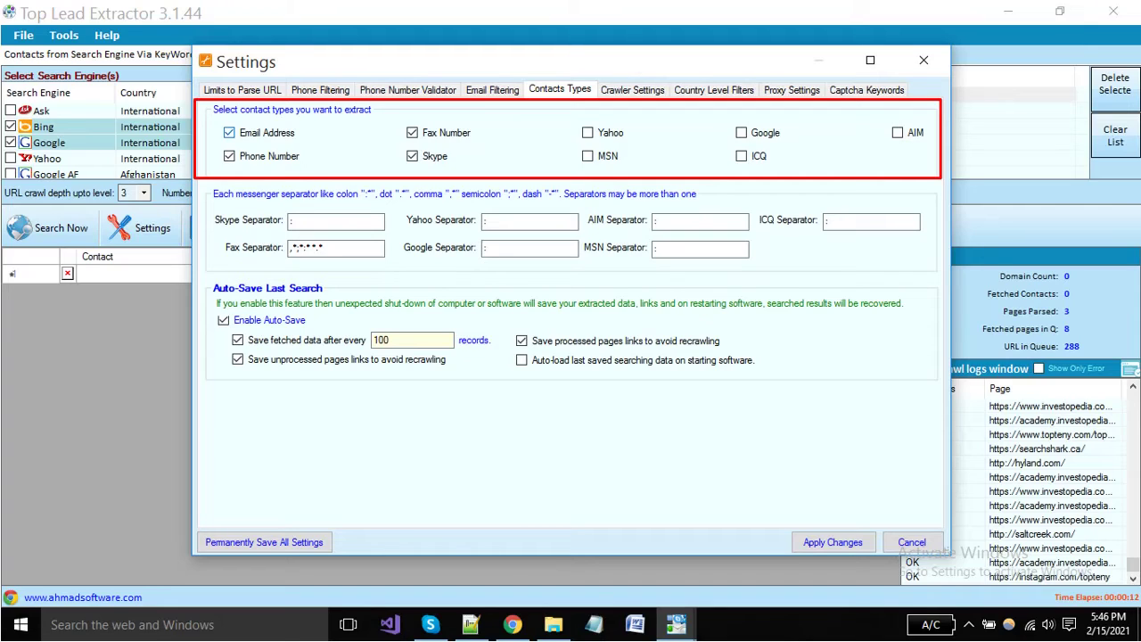
key("space")
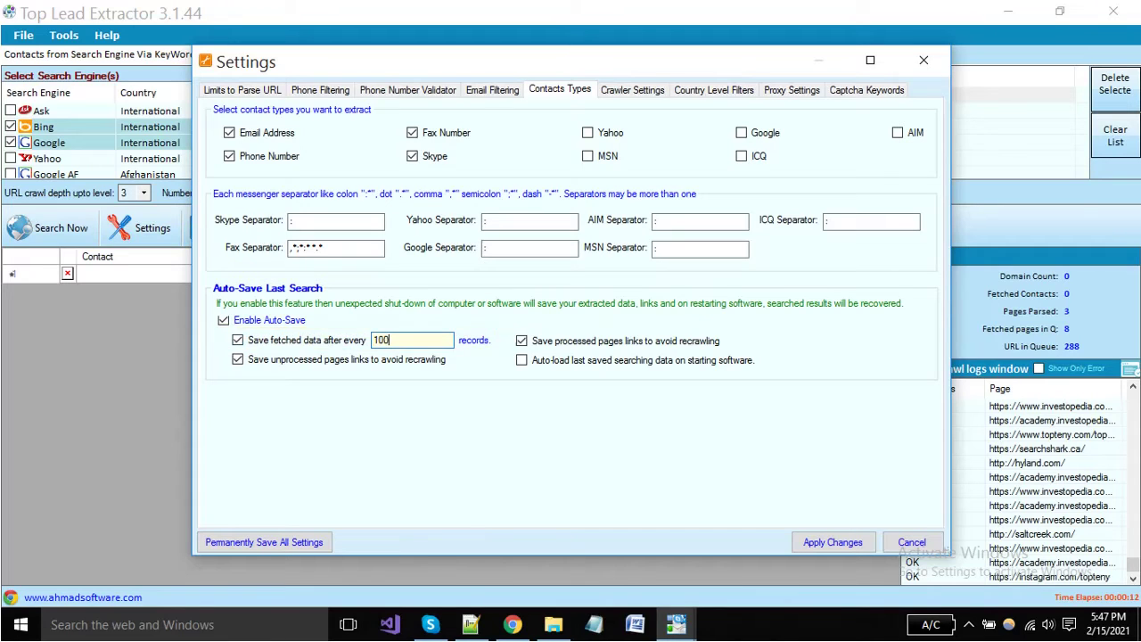
left_click(522, 340)
left_click(632, 89)
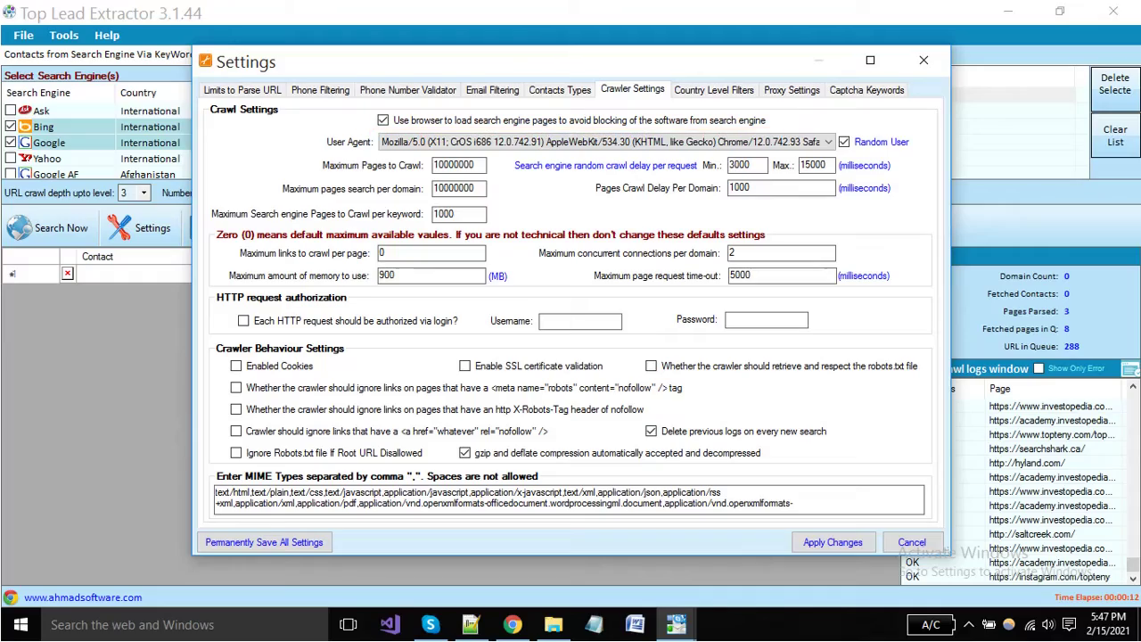
Check the User Agent list without changing it, keep Random User on, and go to Country Level Filters.
key("alt+Down")
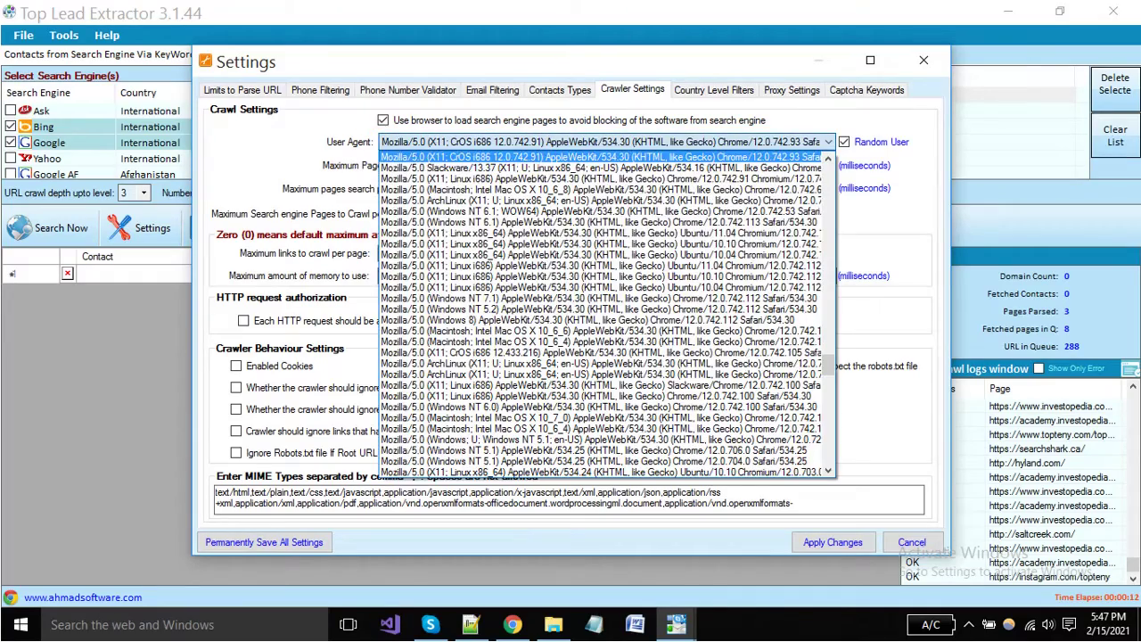
scroll(606, 314, "down", 2)
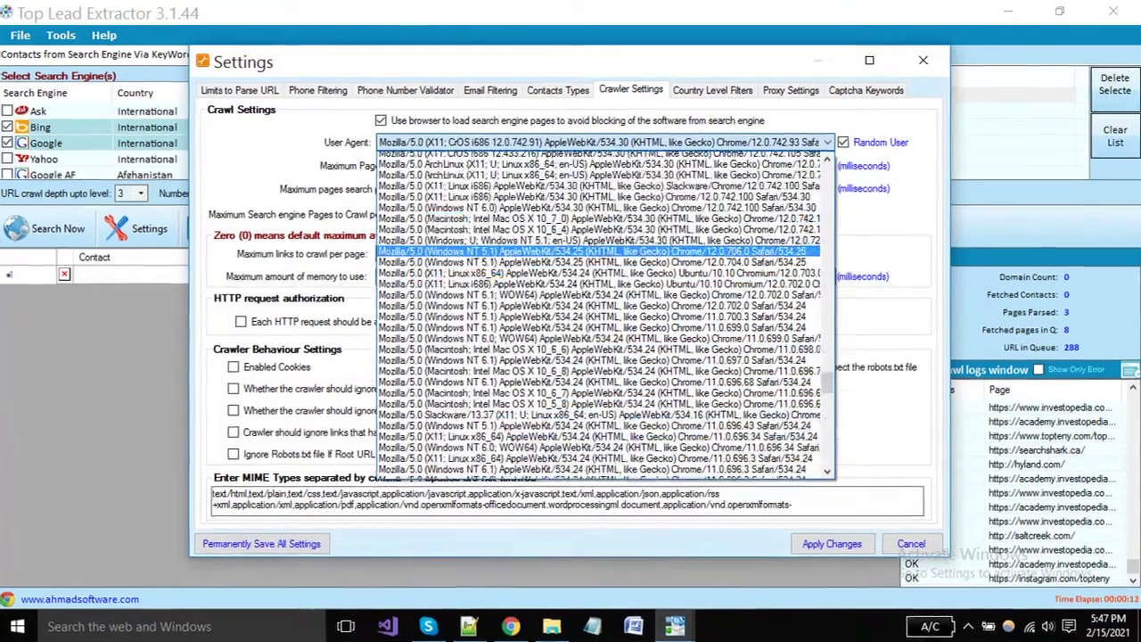
scroll(606, 357, "up", 10)
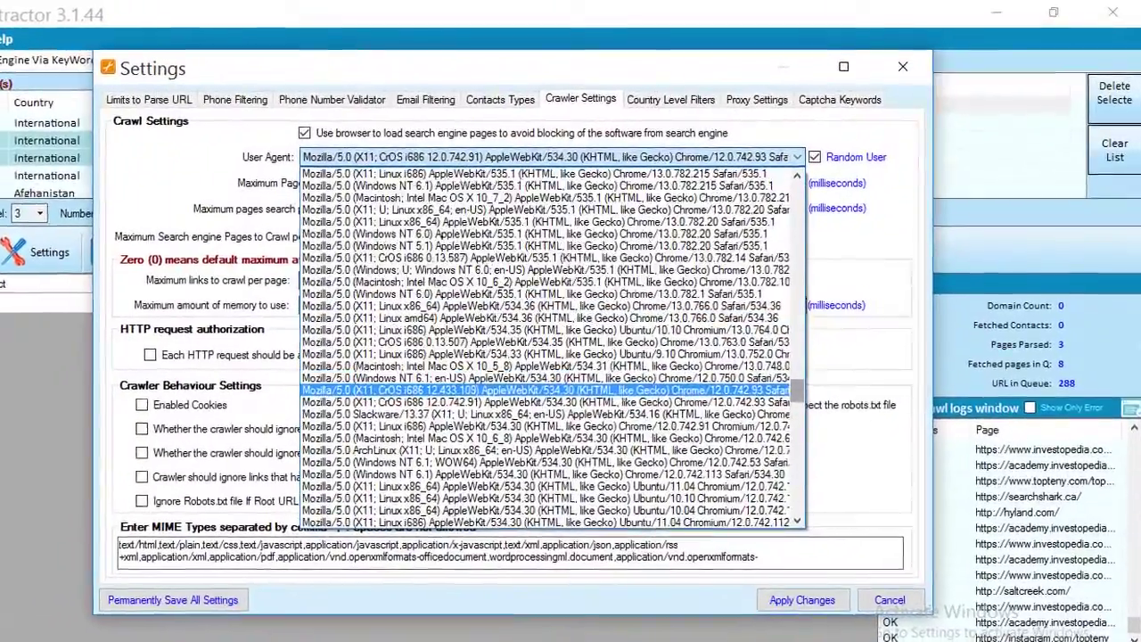
scroll(553, 348, "up", 5)
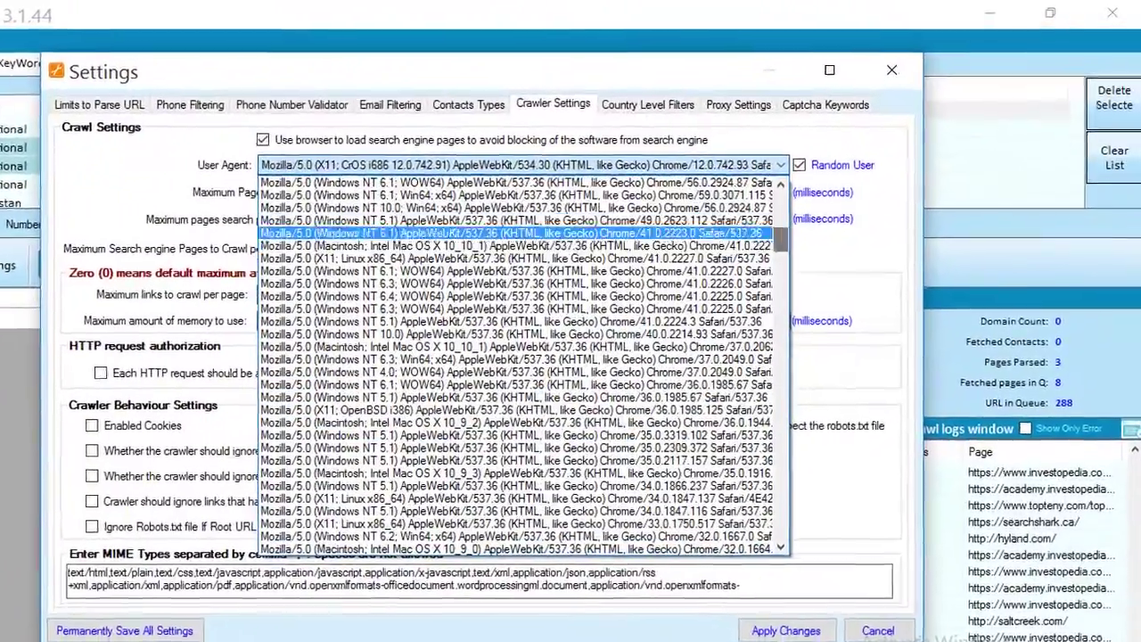
key("Escape")
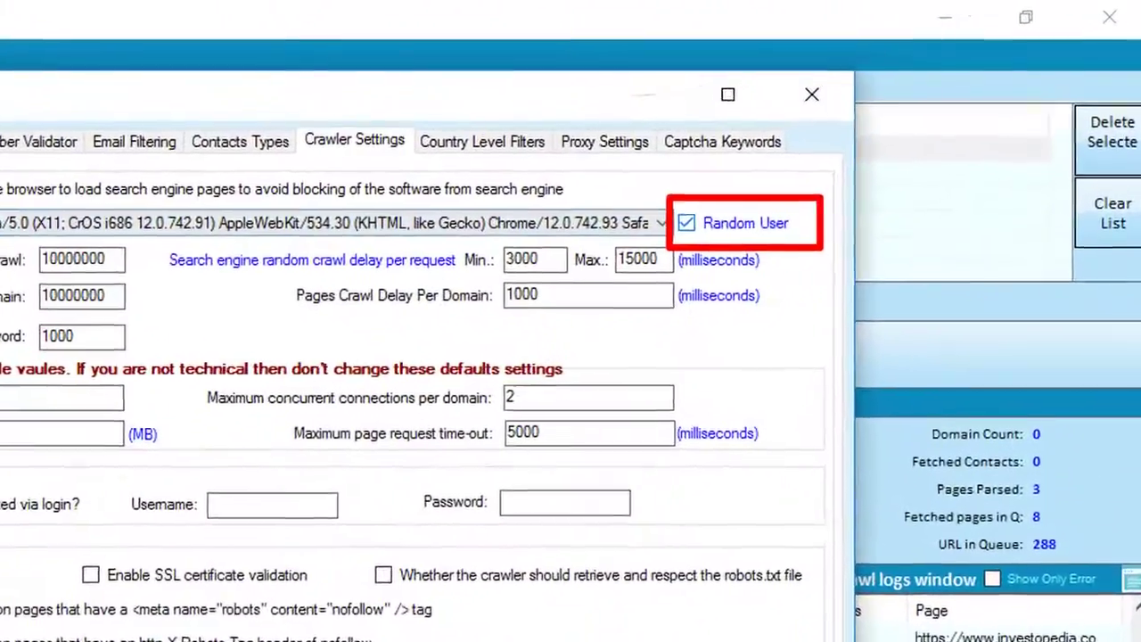
key("Tab")
key("space")
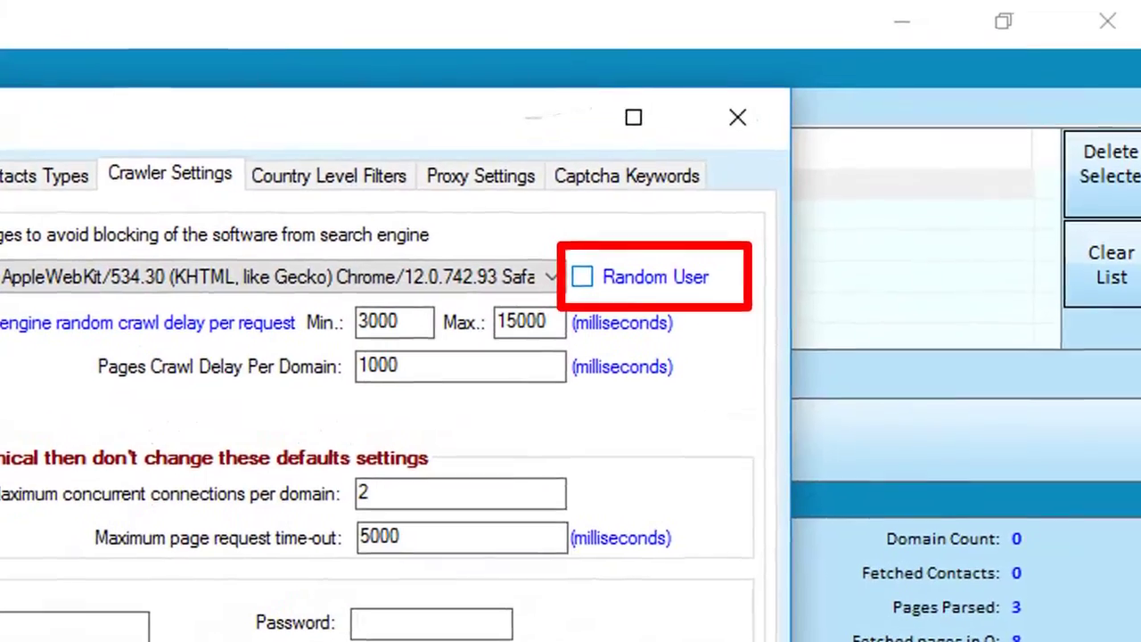
key("space")
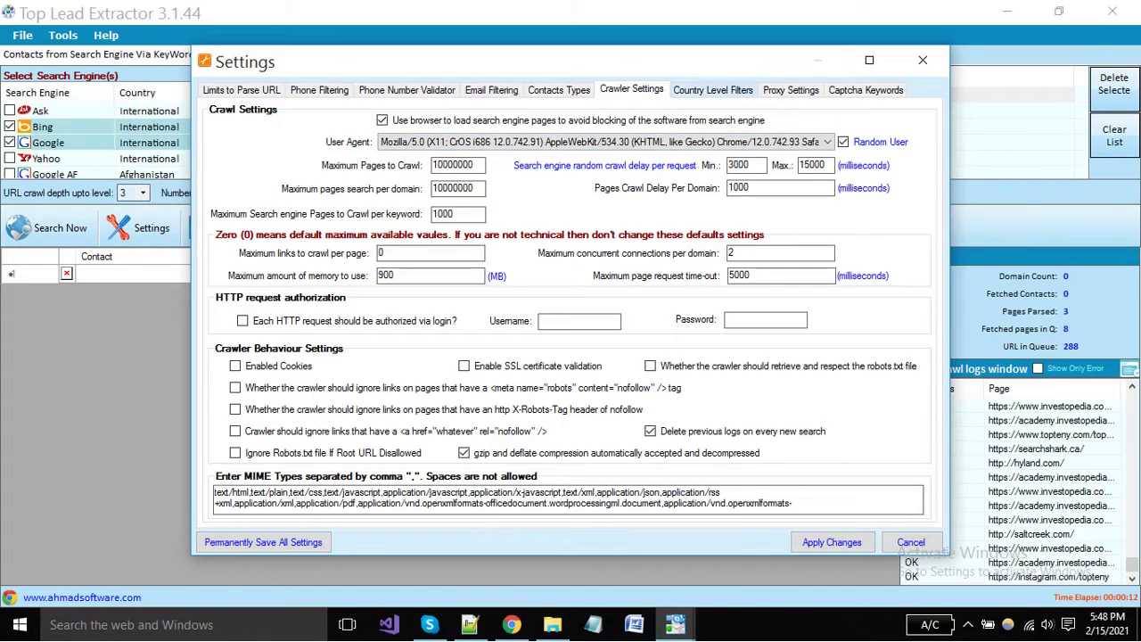
key("ctrl+Tab")
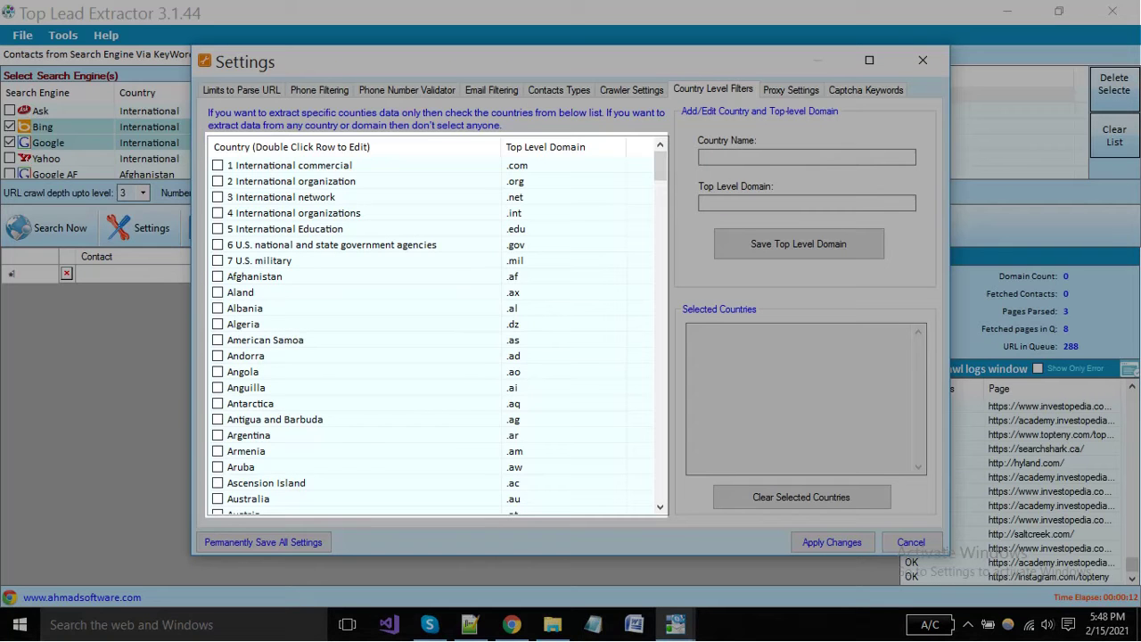
Add the country india with top-level domain .in, then go to Proxy Settings.
scroll(437, 330, "down", 20)
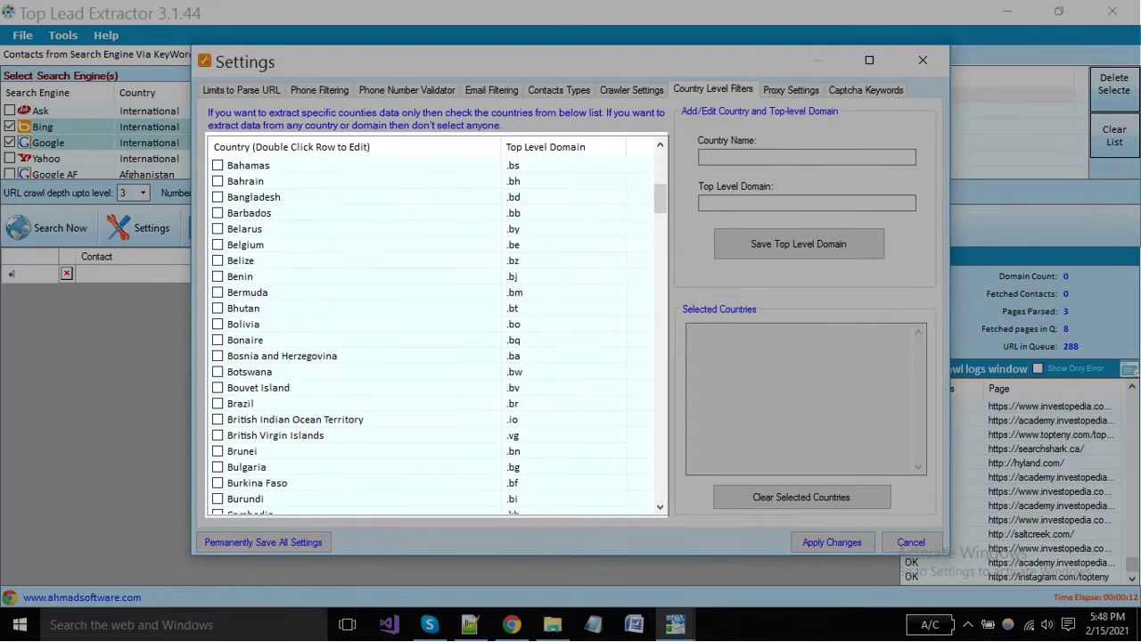
scroll(437, 330, "down", 12)
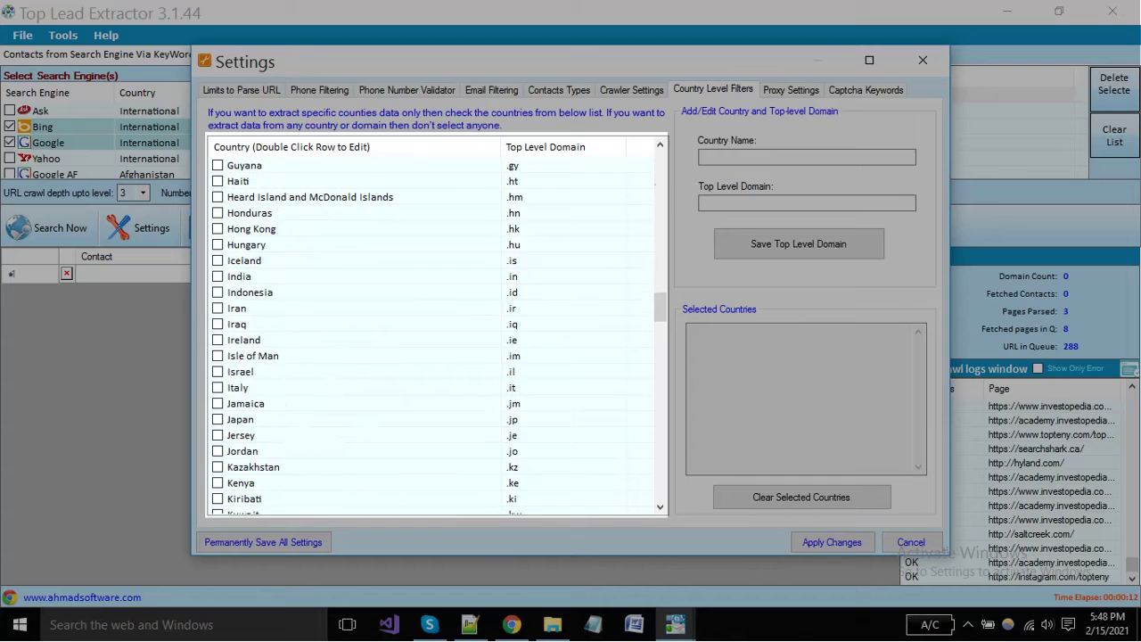
left_click_drag(661, 307, 661, 167)
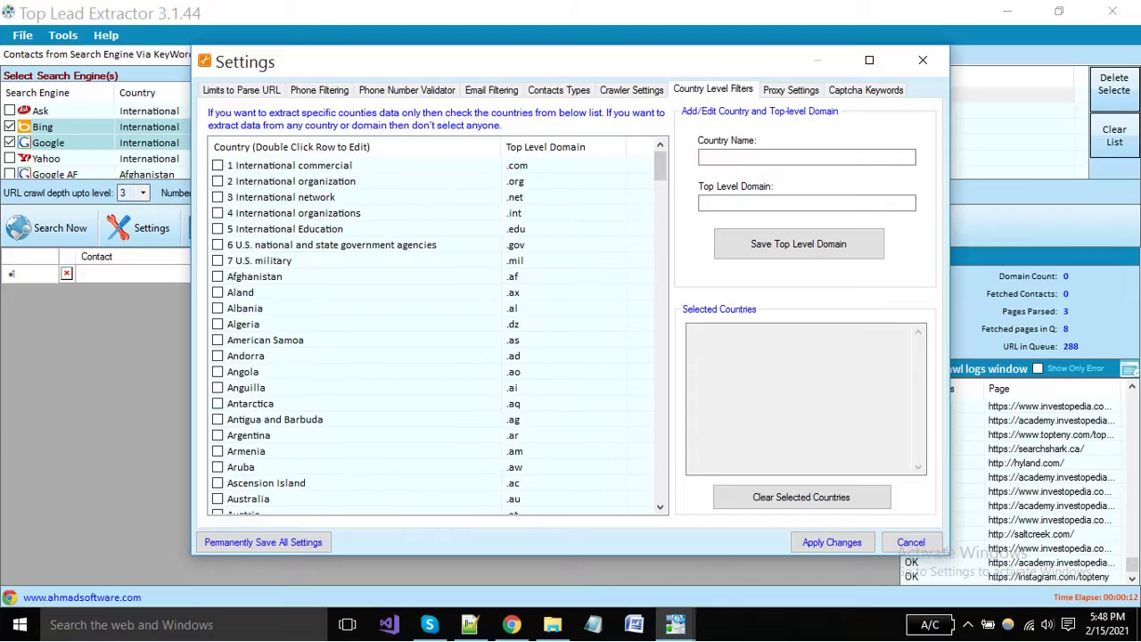
left_click(705, 157)
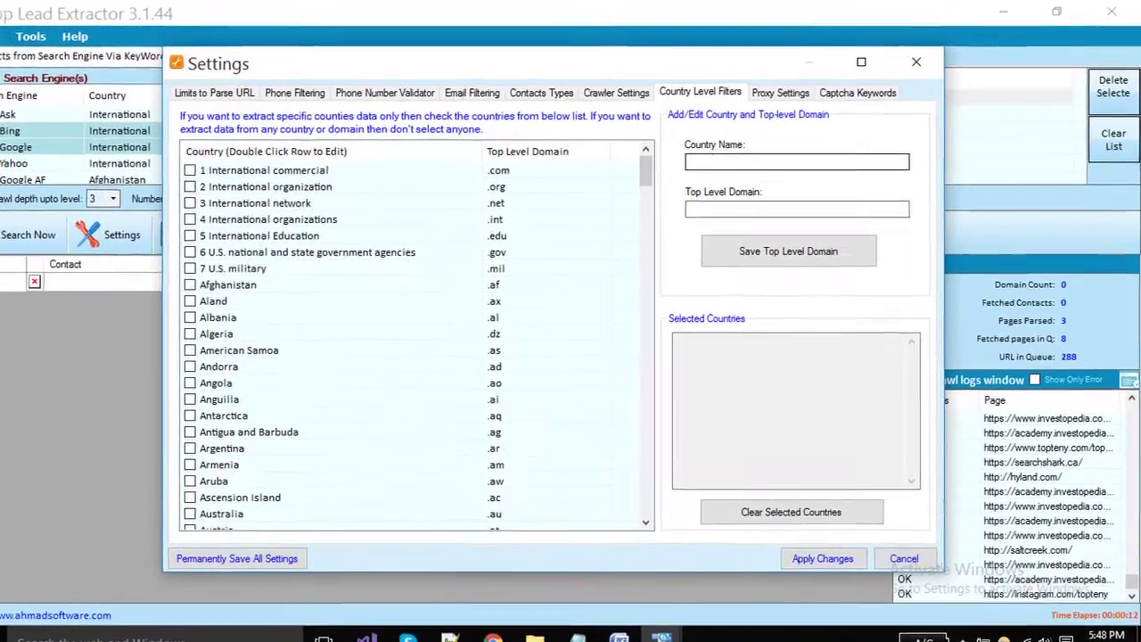
type("indi")
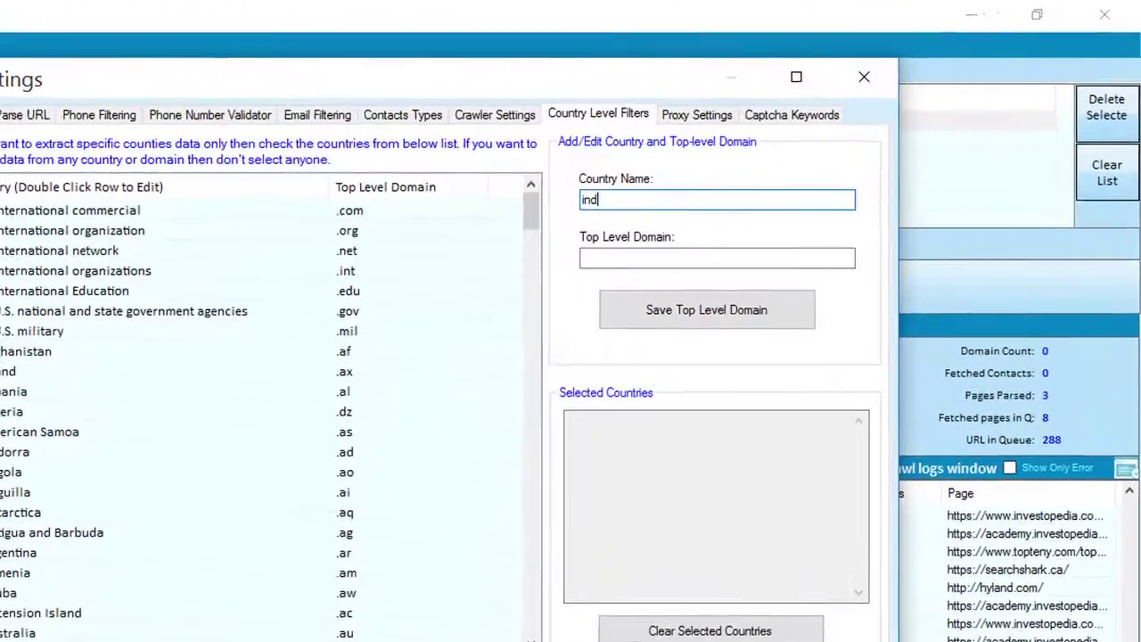
type("a")
left_click(688, 276)
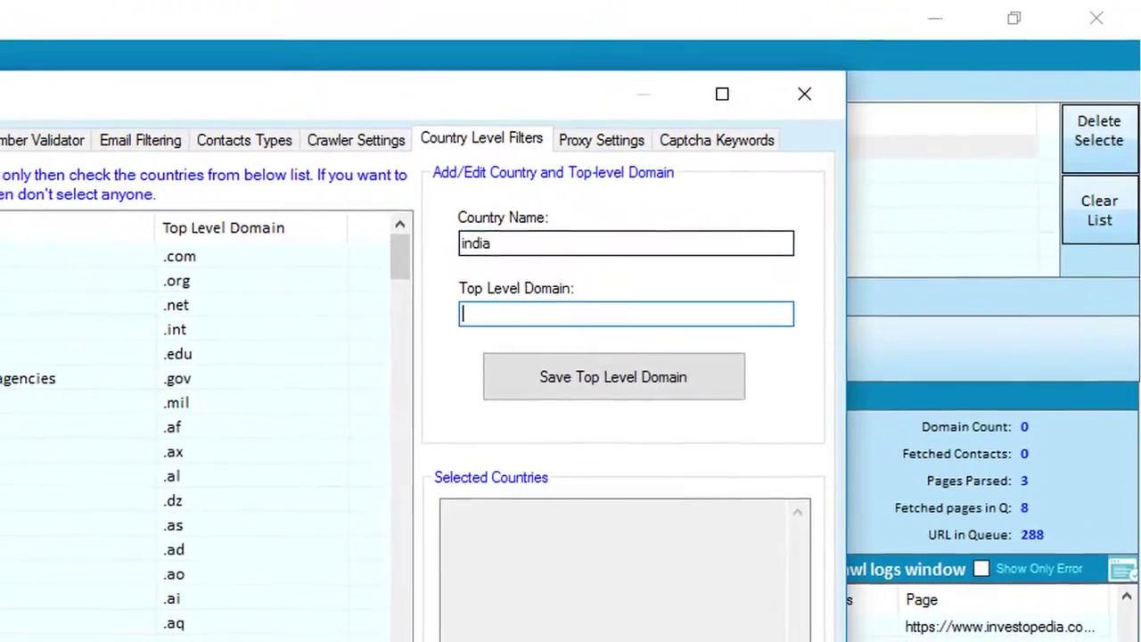
type(".")
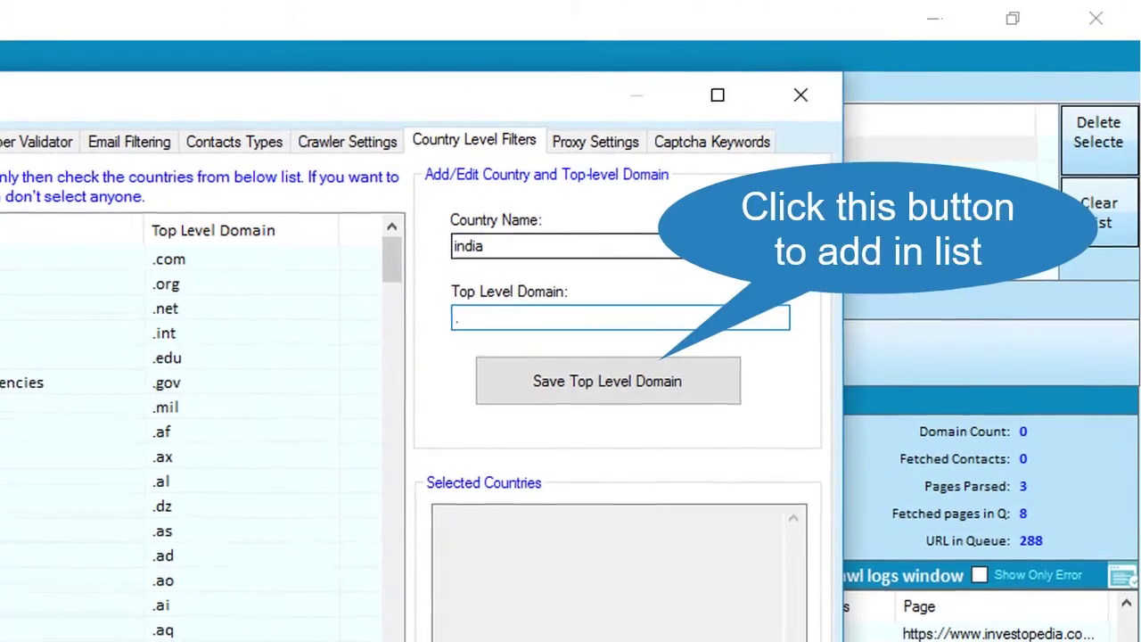
type("in")
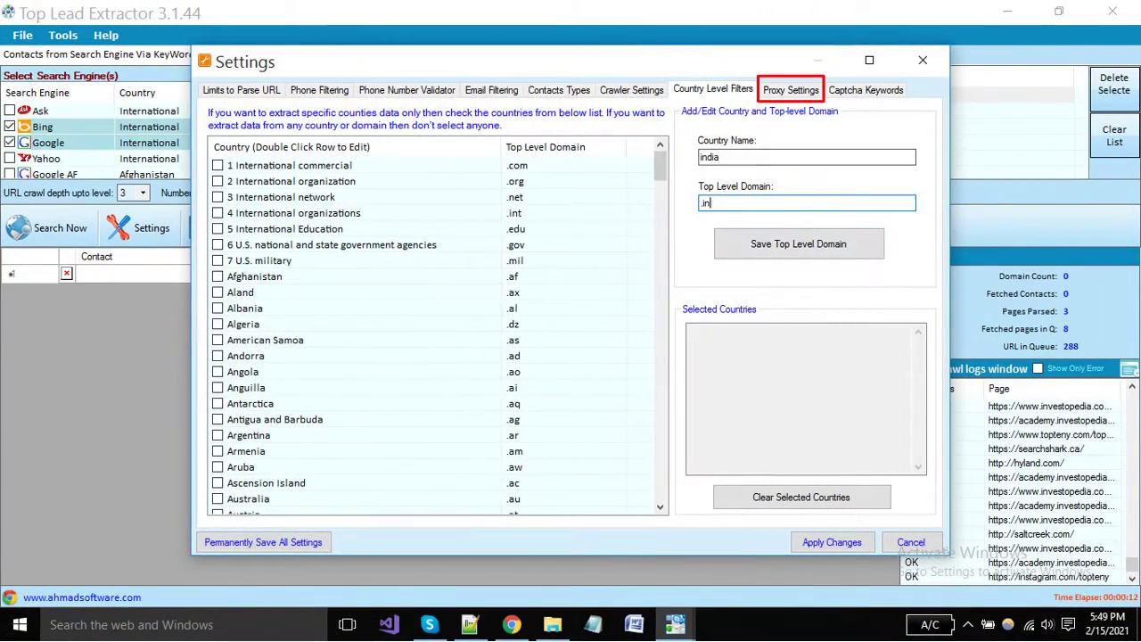
key("ctrl+Tab")
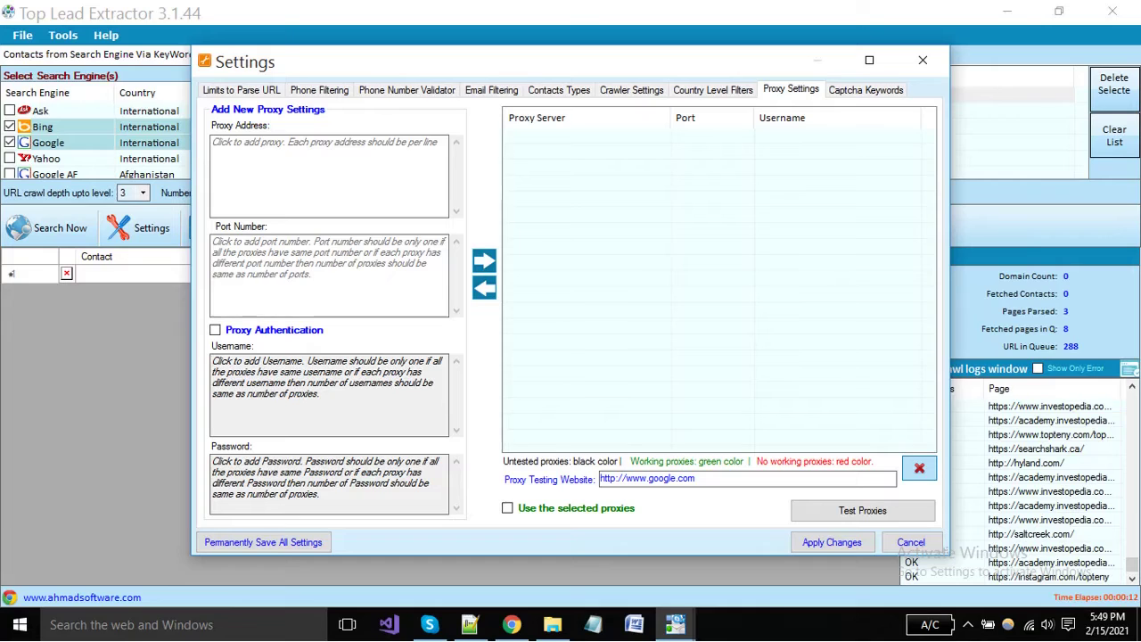
Enter proxy addresses 23.2.12.33 and 2.3.43.225 with ports 80 and 90.
left_click(213, 142)
type("23.2.12.33 ")
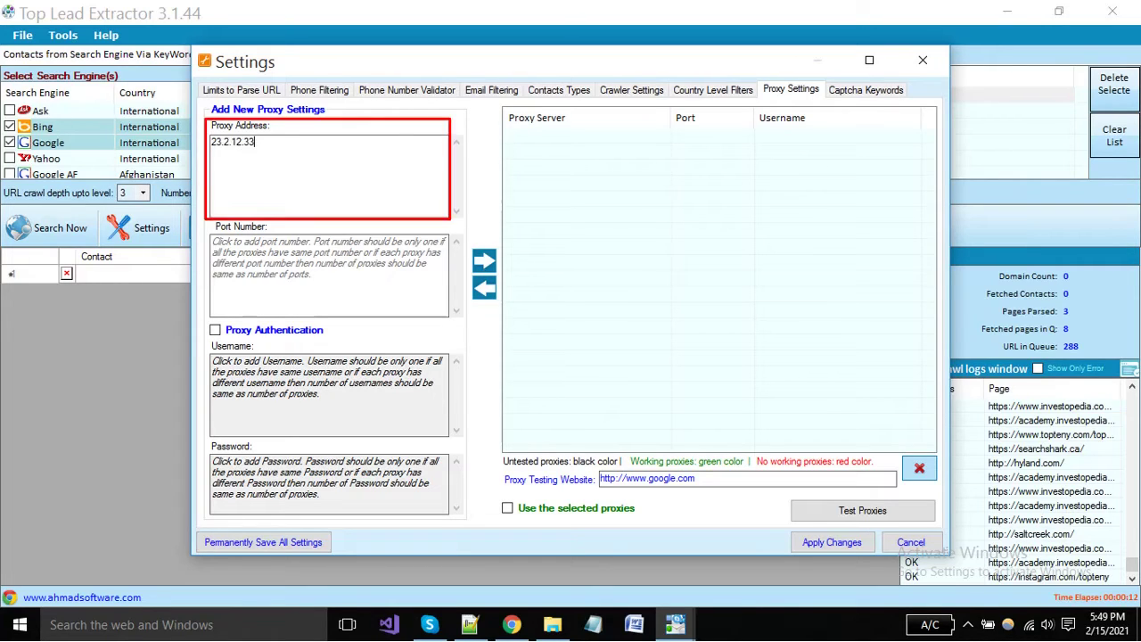
type("2.3.43.225")
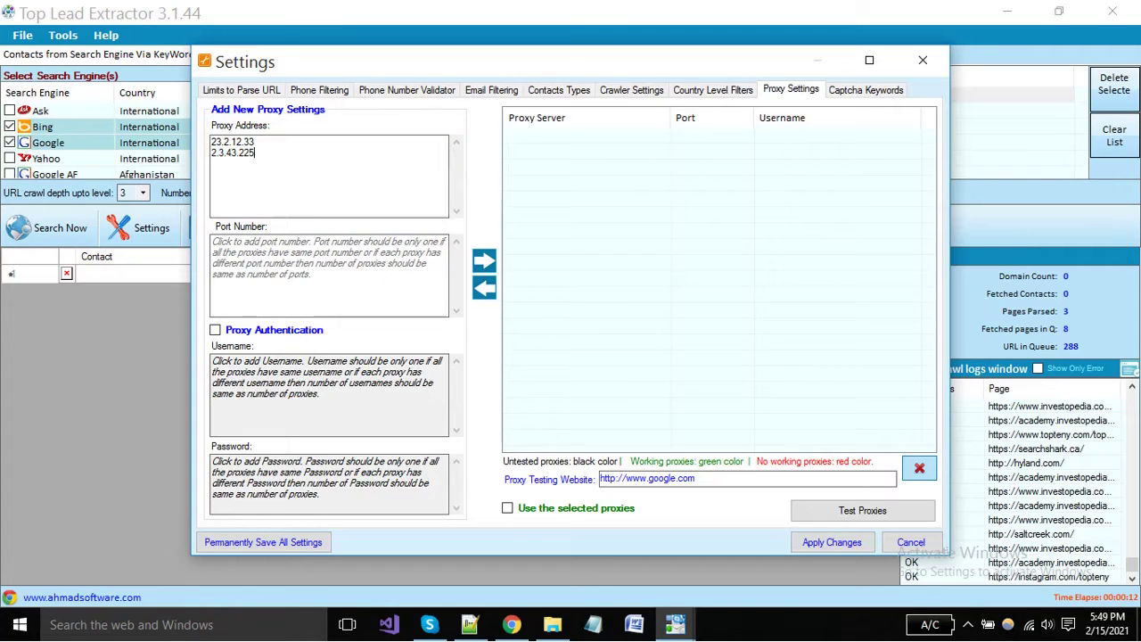
left_click(329, 259)
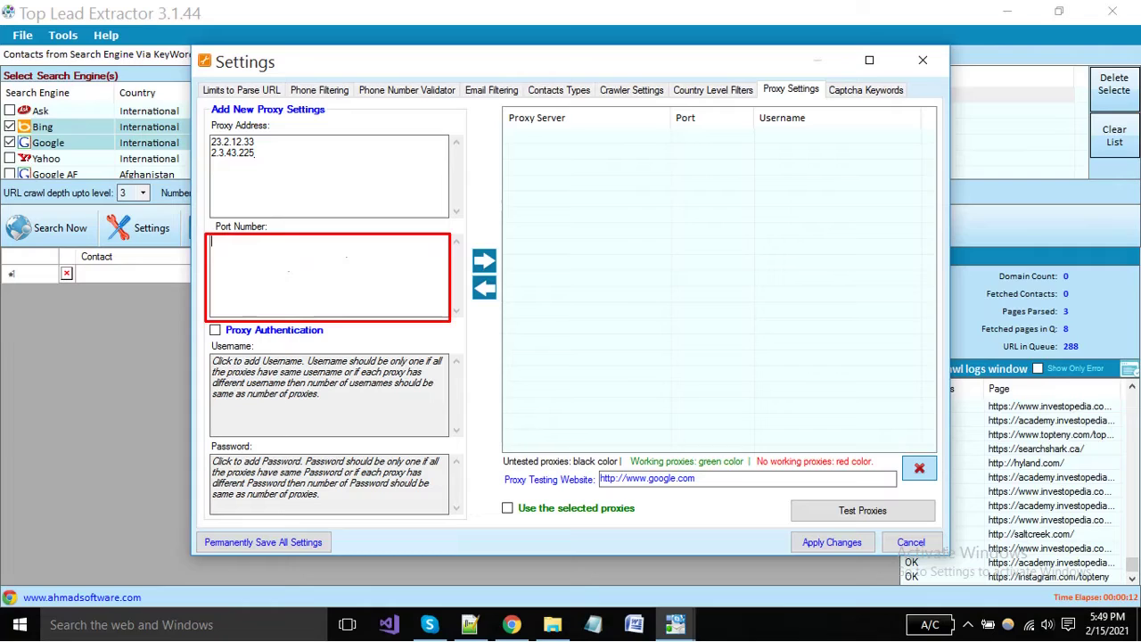
type("80")
key("Return")
type("90")
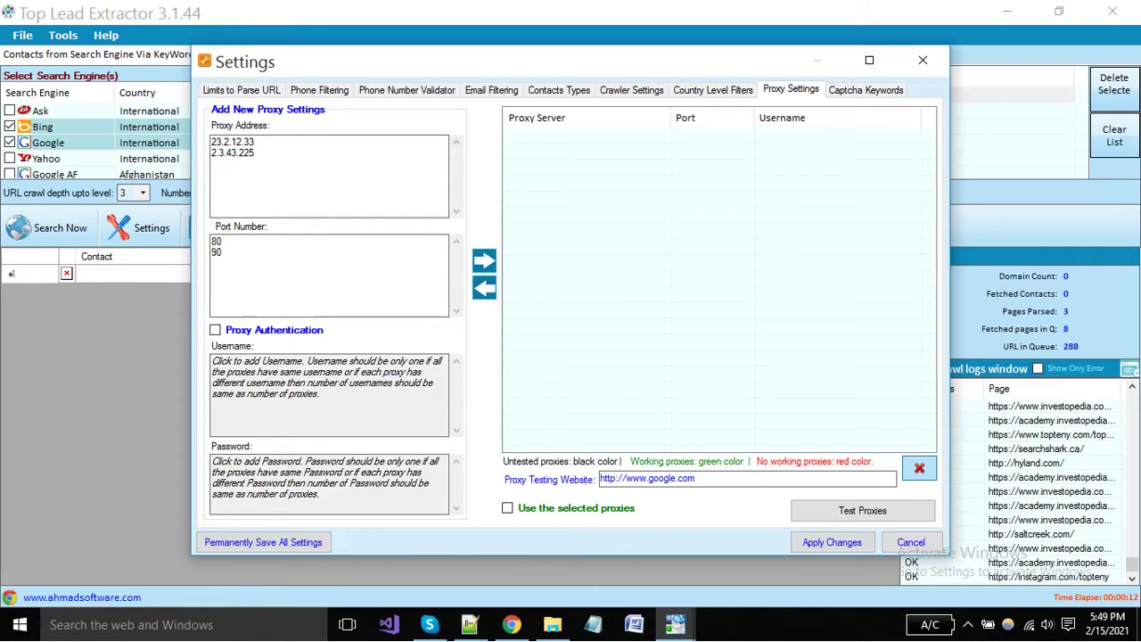
Enable proxy authentication, enter a username and password for each proxy, and add both to the list.
left_click(215, 330)
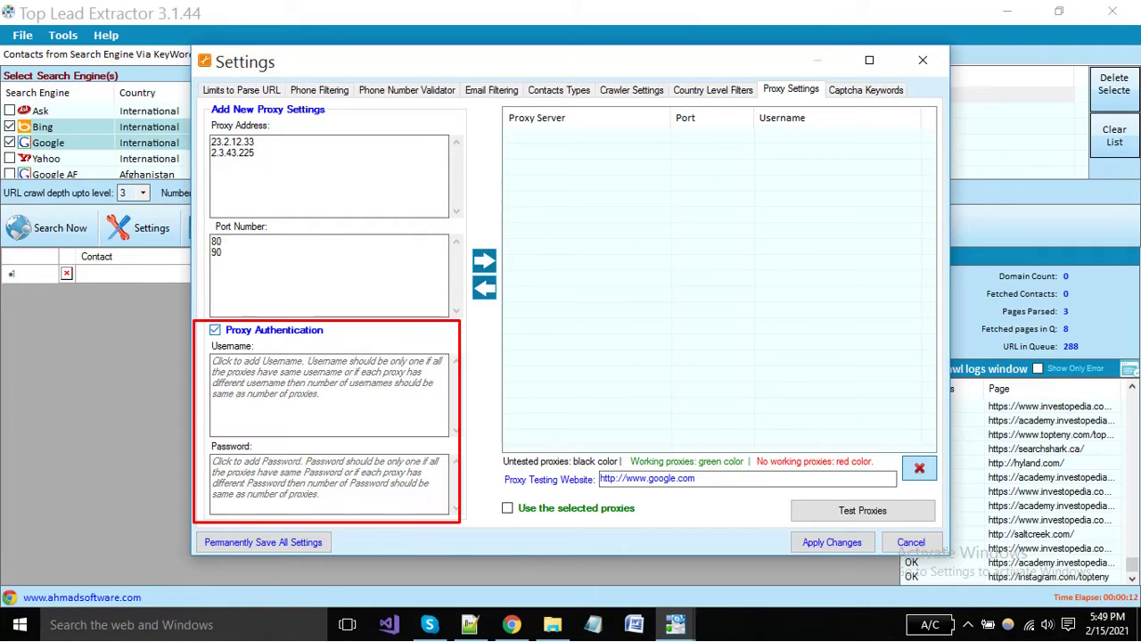
left_click(213, 362)
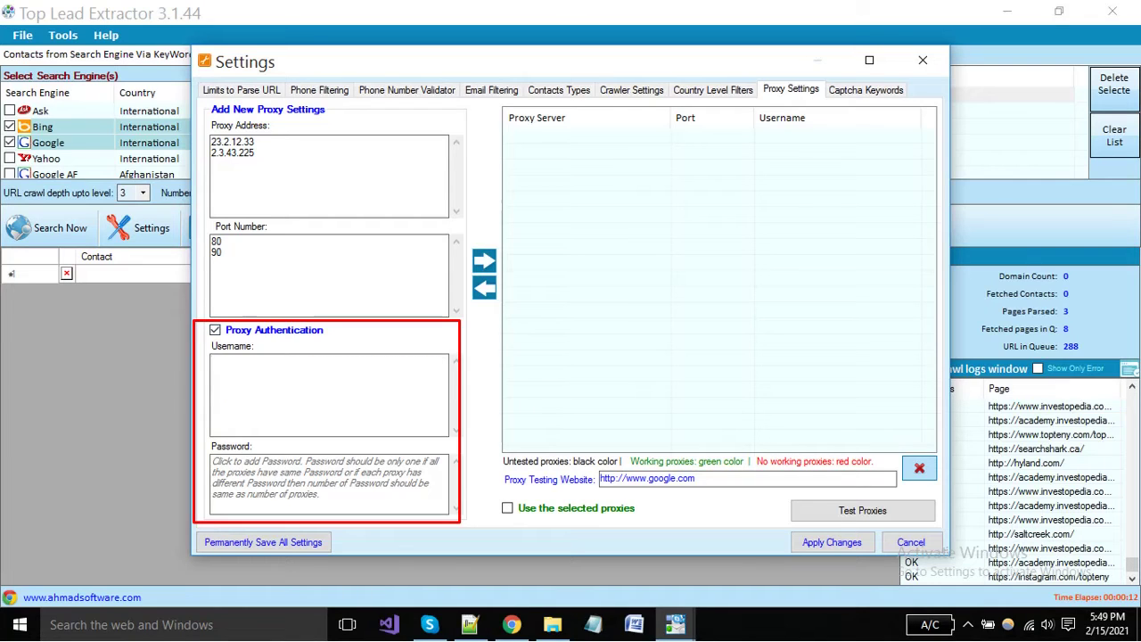
key("Return")
left_click(214, 461)
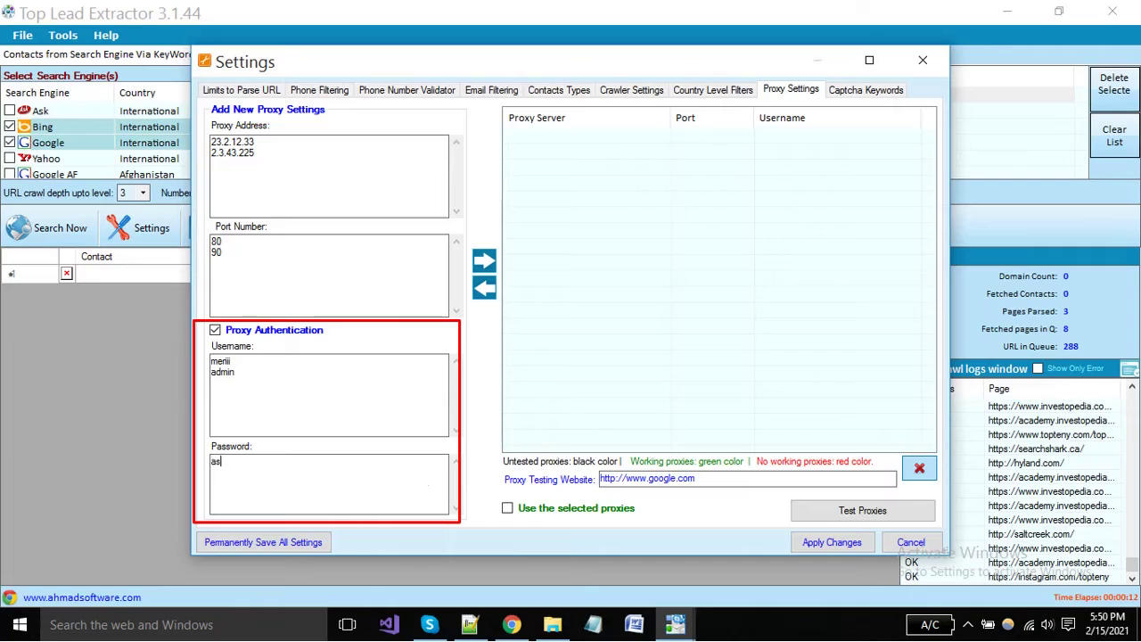
key("Return")
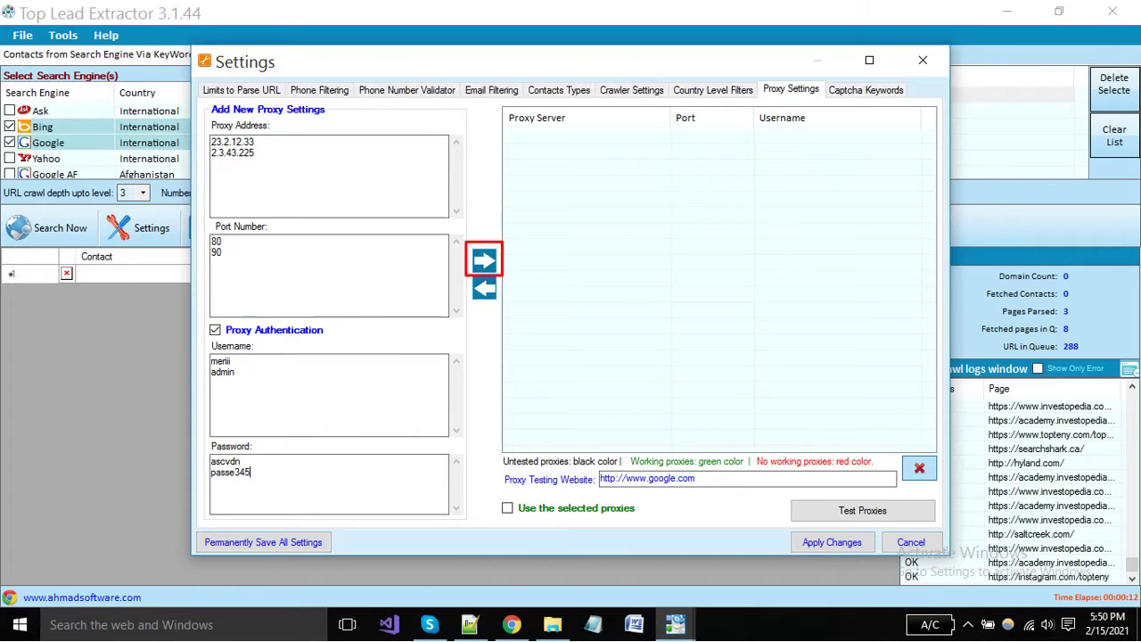
left_click(484, 260)
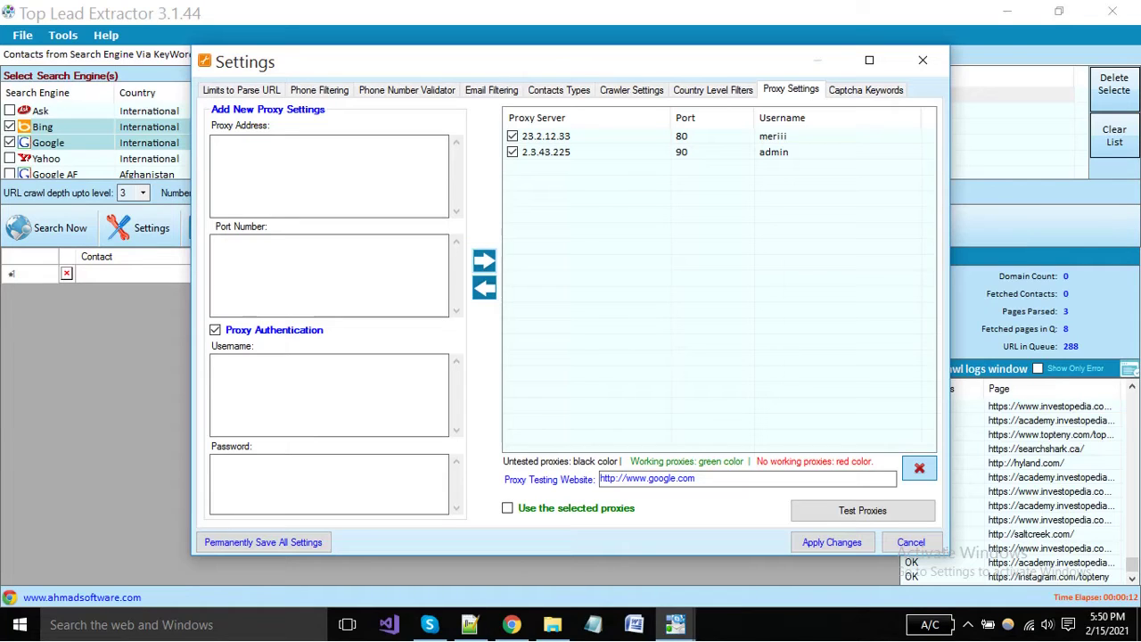
Untick the 23.2.12.33 proxy and correct the second proxy's address to 2.3.43.223.
left_click(512, 135)
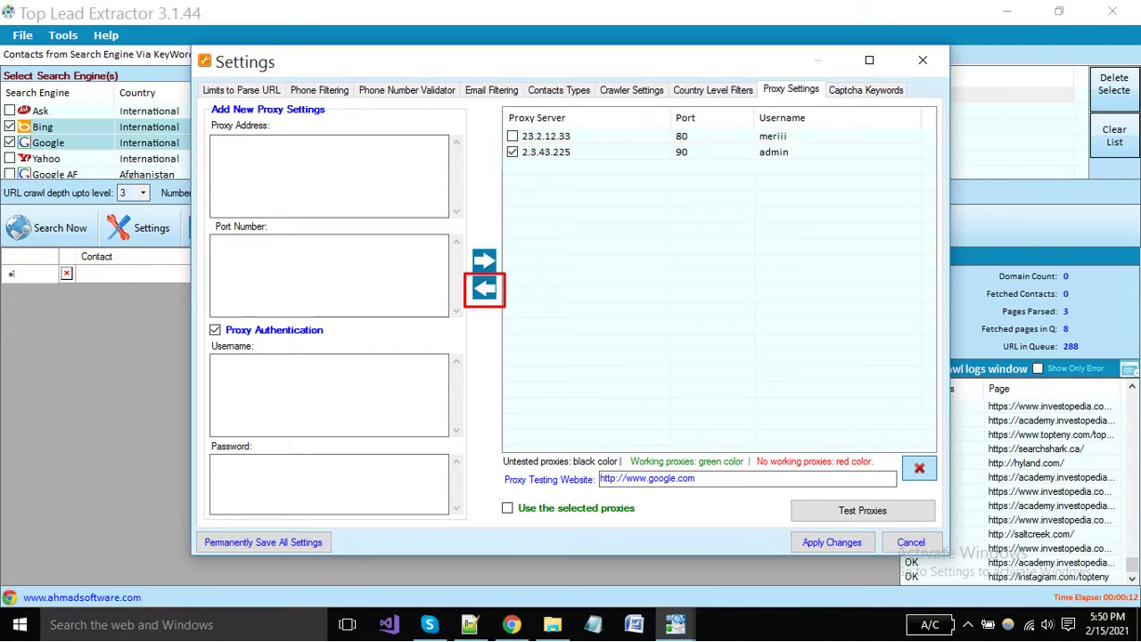
left_click(484, 288)
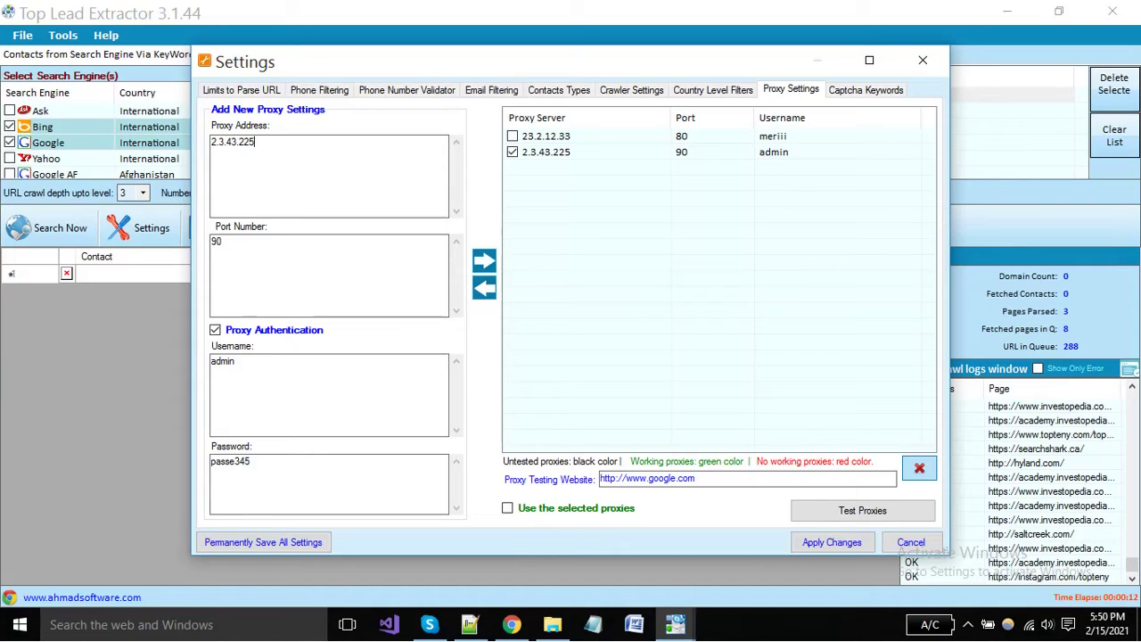
key("BackSpace")
type("3")
left_click(484, 261)
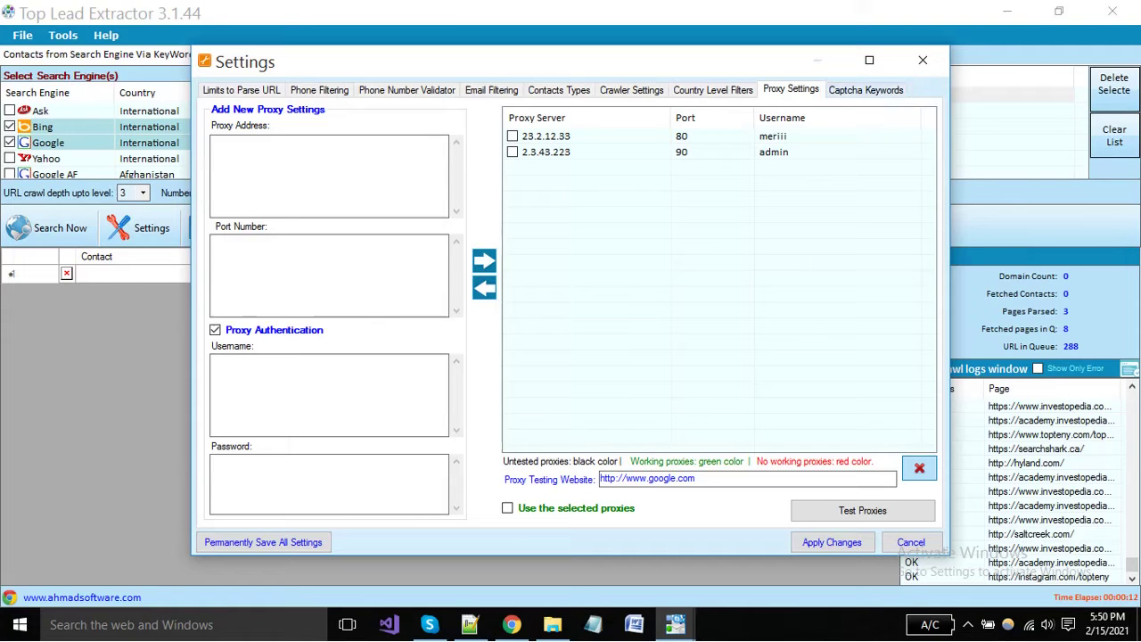
key("ctrl+Tab")
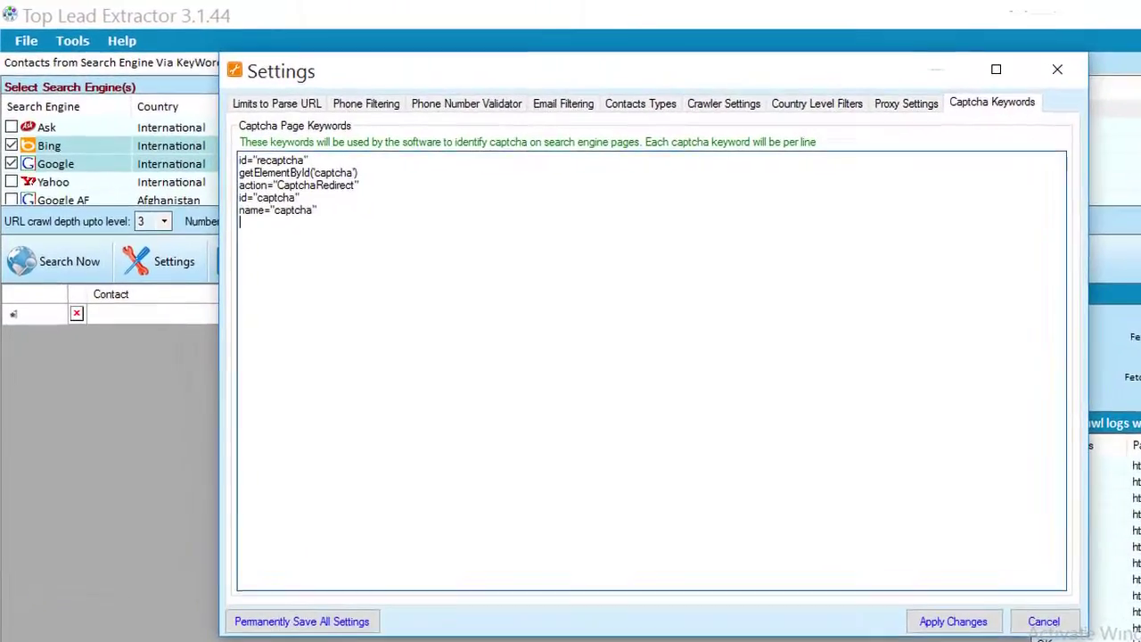
Leave the captcha keywords unchanged and apply the settings, closing the Settings window.
key("ctrl+a")
left_click(383, 251)
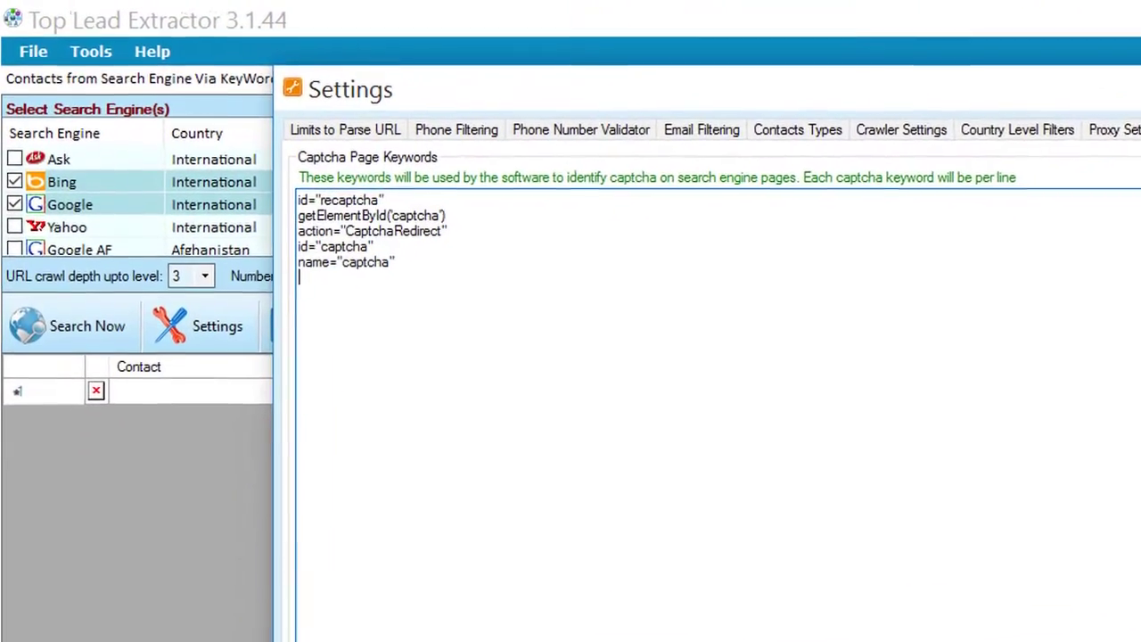
key("ctrl+a")
left_click(383, 252)
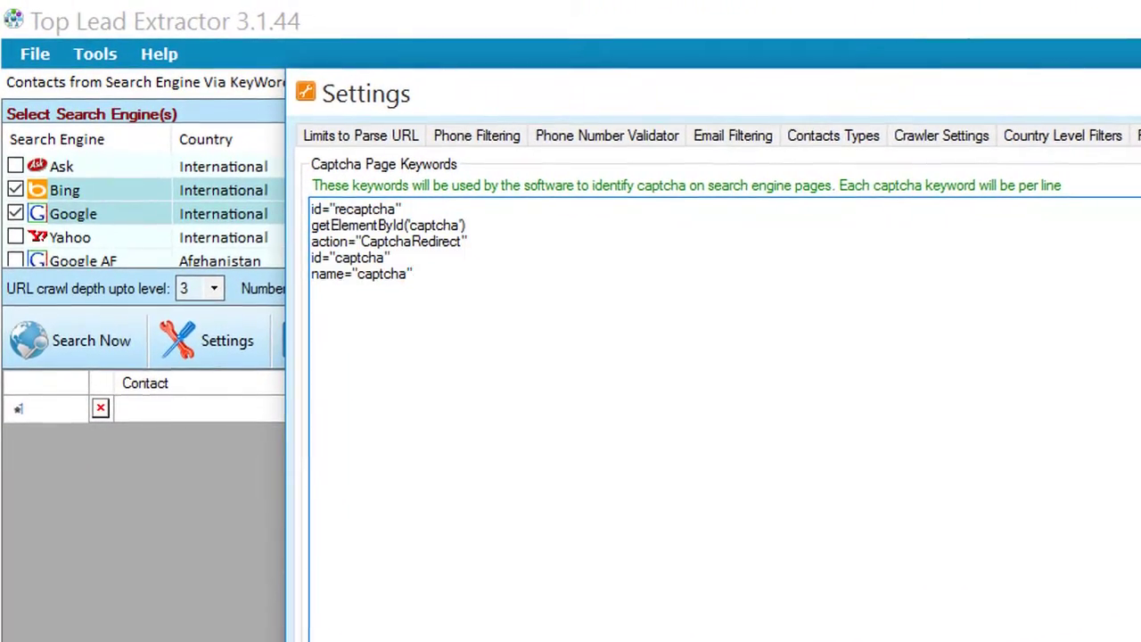
key("ctrl+a")
left_click(414, 274)
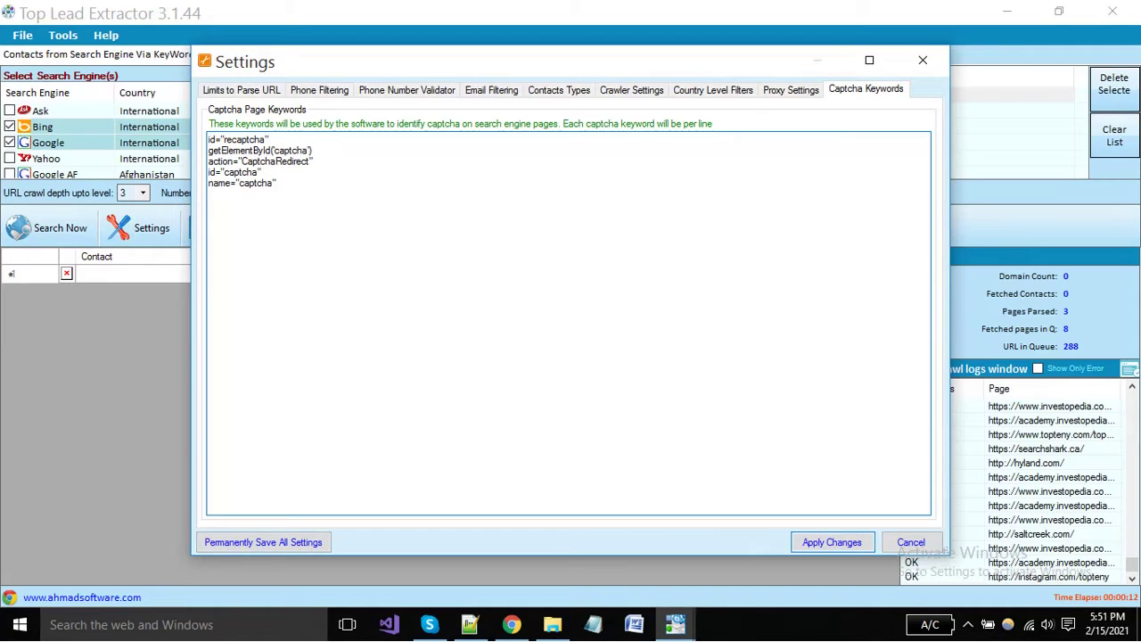
key("Return")
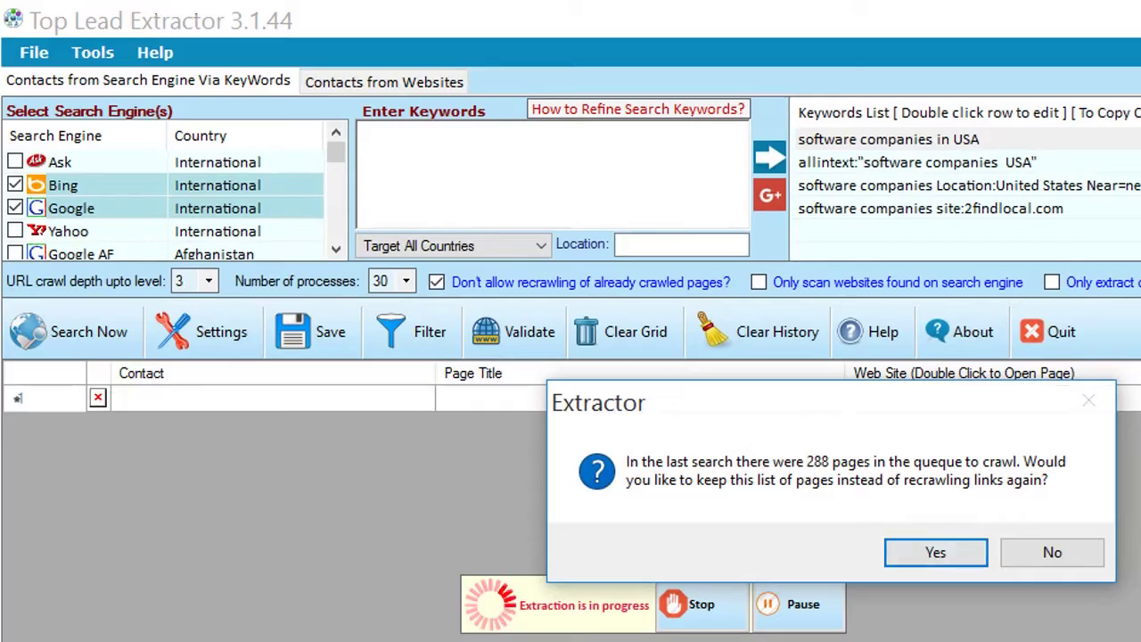
Start the extraction, then stop it once 32 contacts have been fetched.
left_click(936, 550)
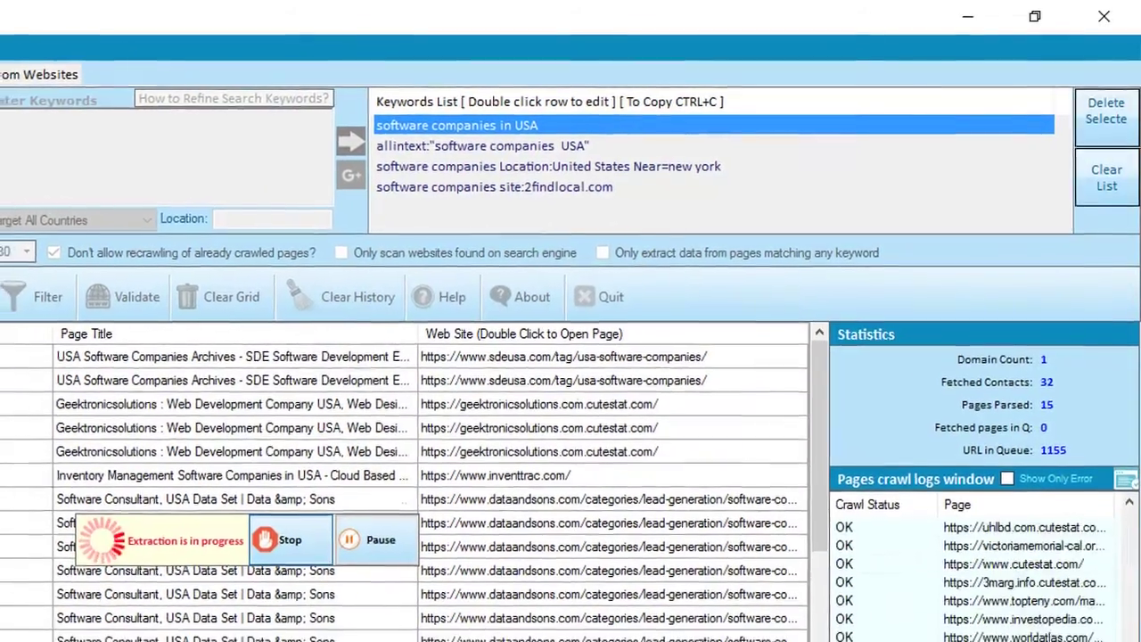
left_click(267, 547)
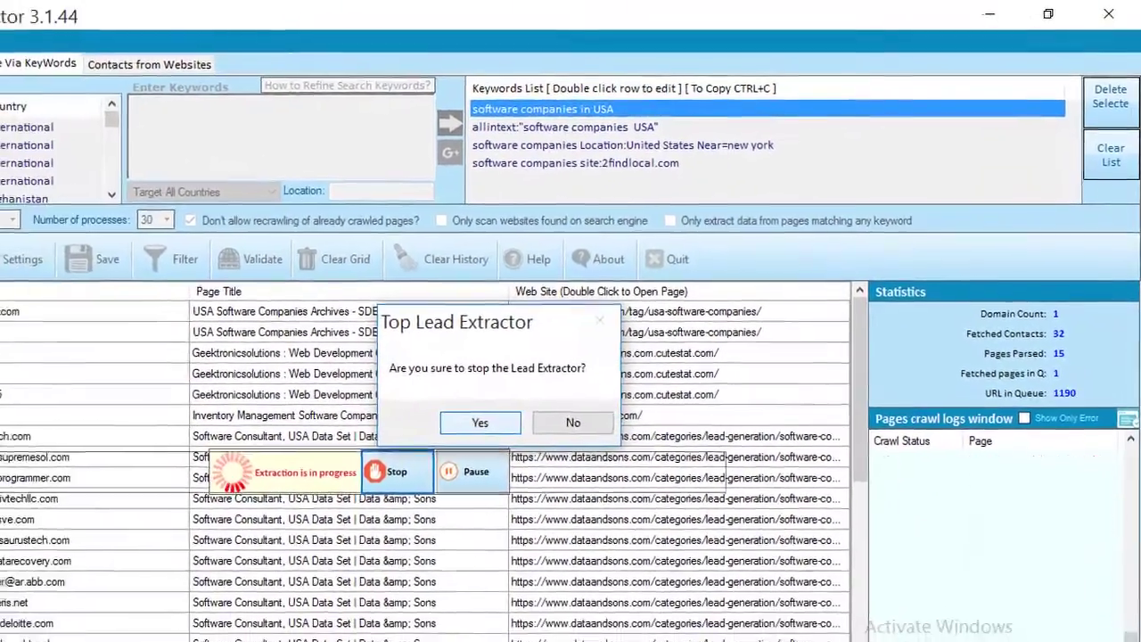
key("Return")
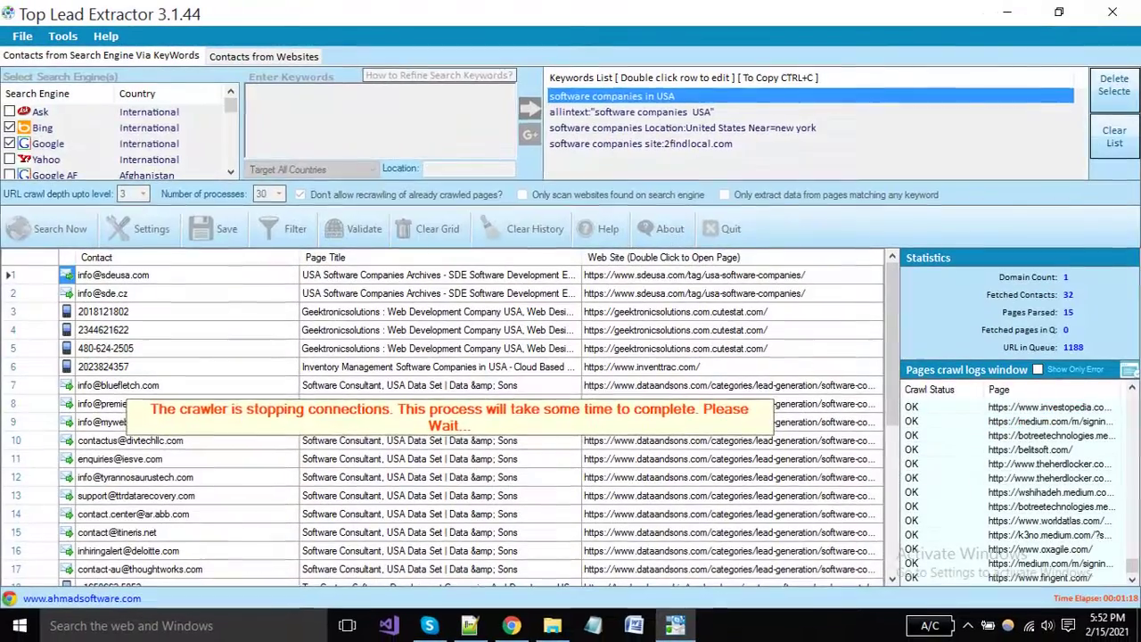
scroll(446, 419, "down", 5)
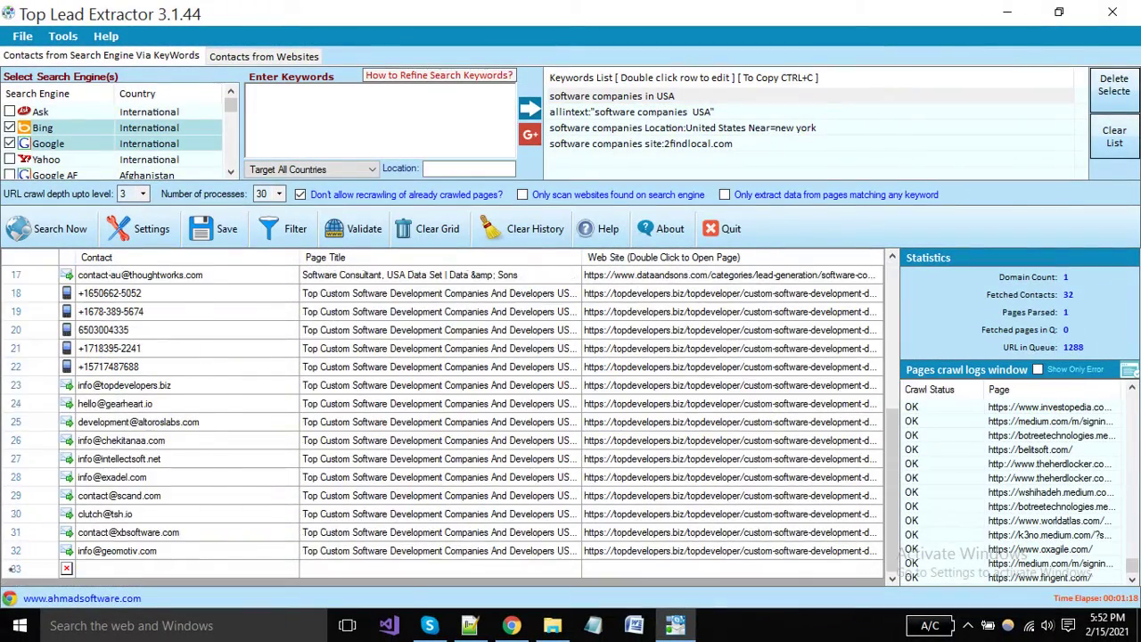
scroll(446, 419, "up", 5)
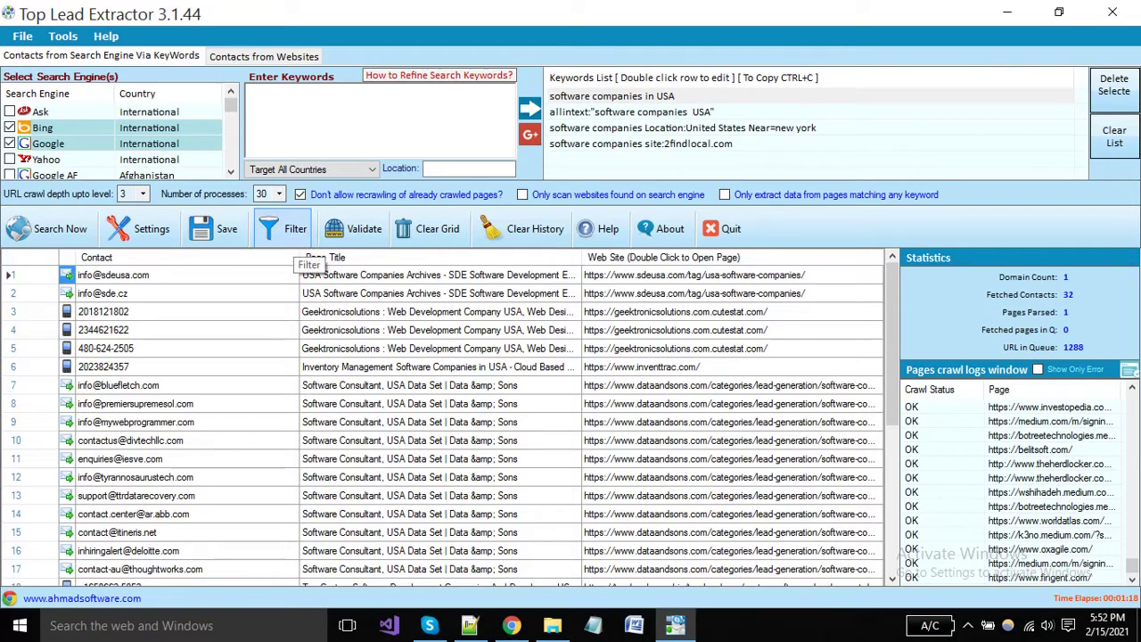
Filter out contacts starting with info@ using Left Side of Contact matching.
left_click(293, 234)
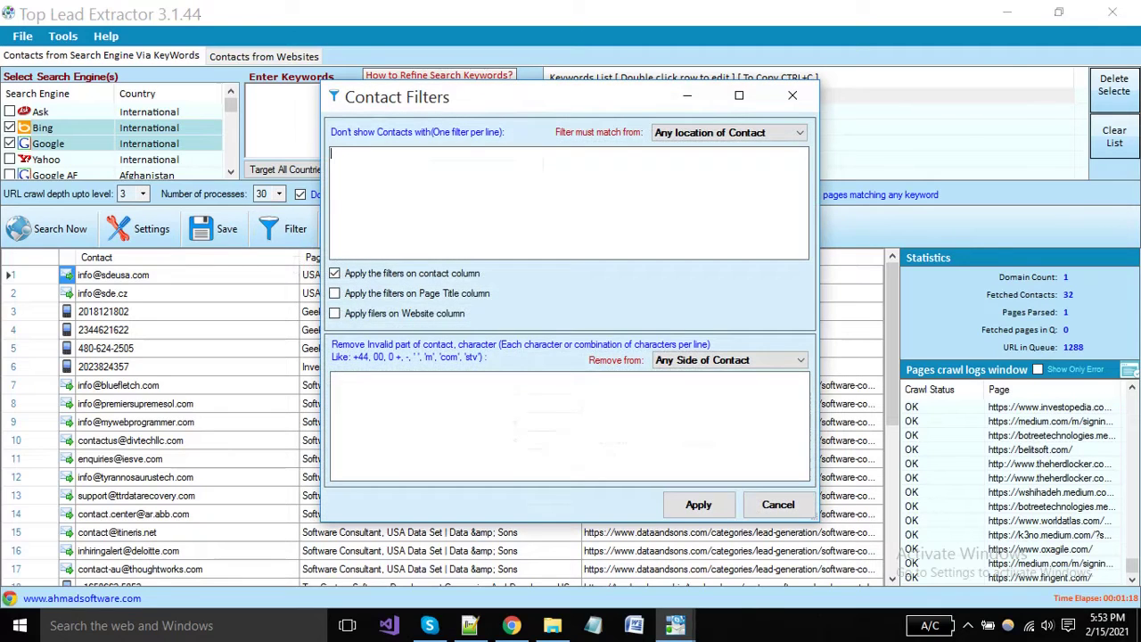
type("info@")
key("alt+Down")
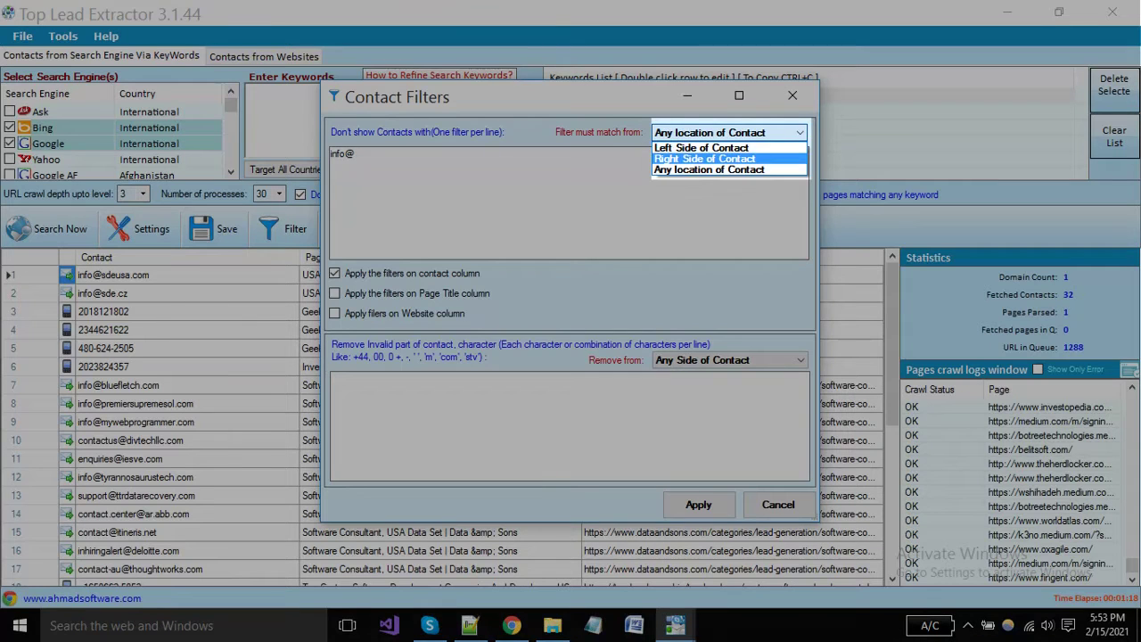
key("Up")
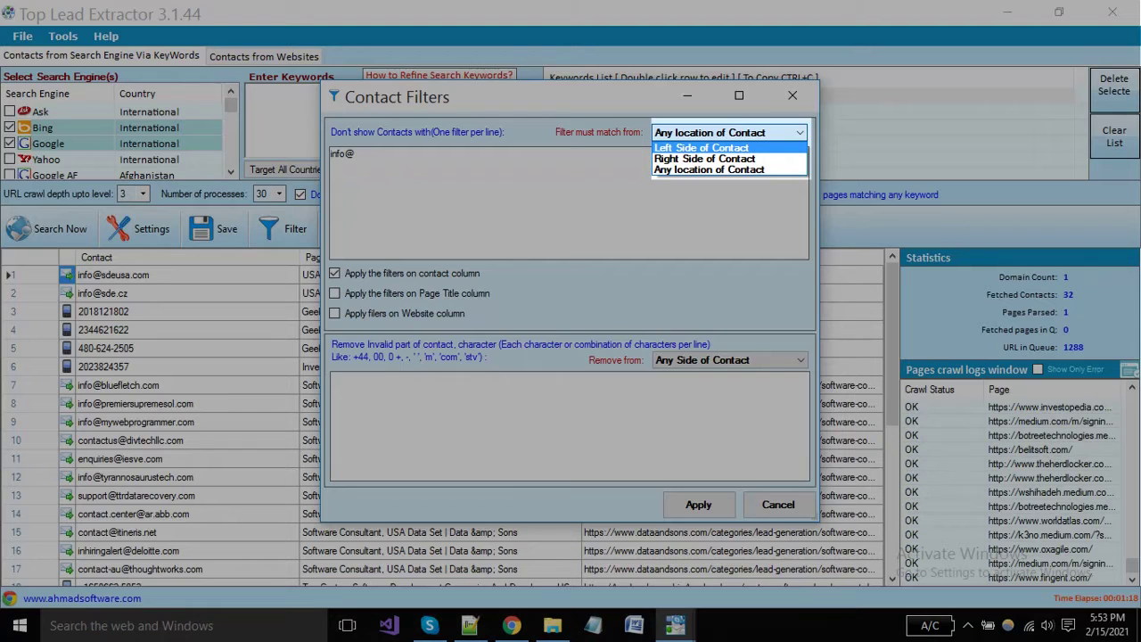
key("Return")
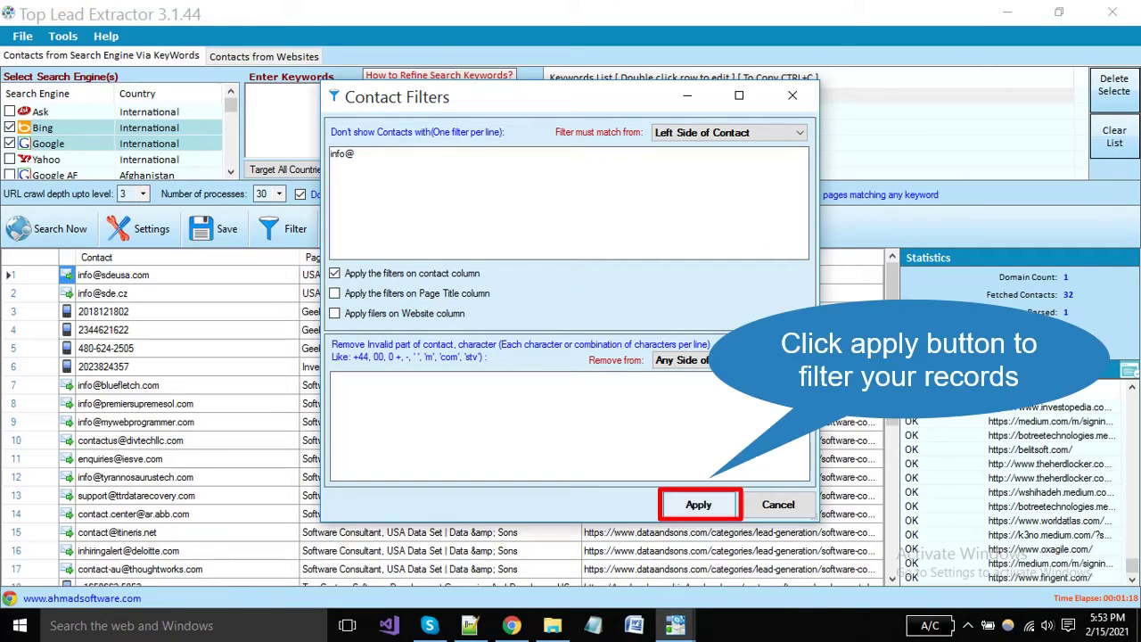
key("Return")
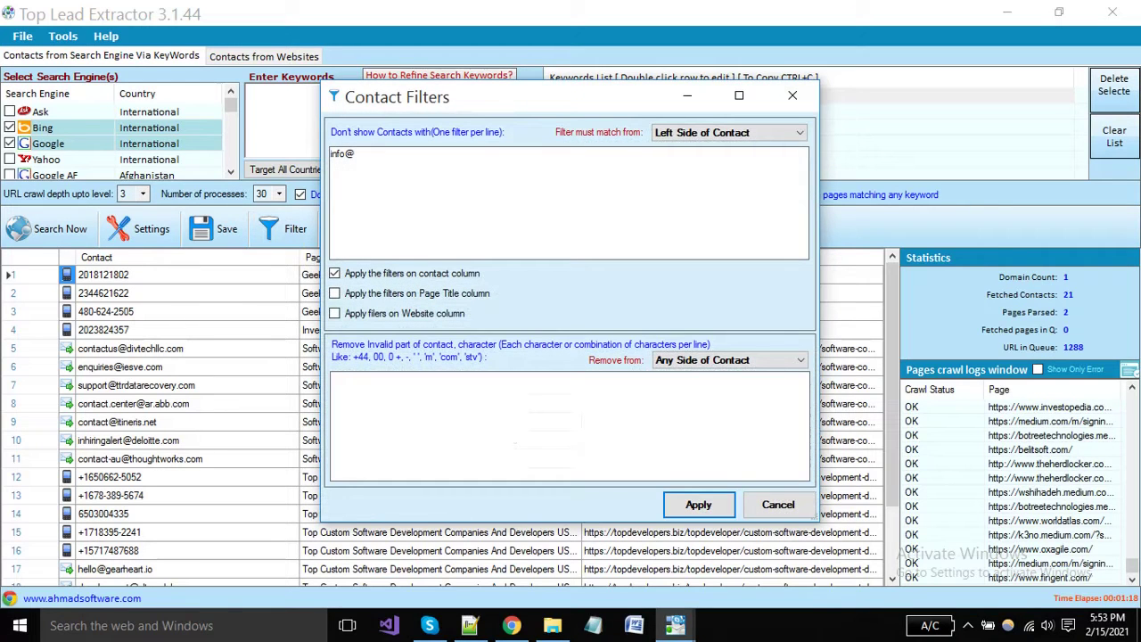
Strip the +1 prefix from the contacts' phone numbers.
left_click(339, 379)
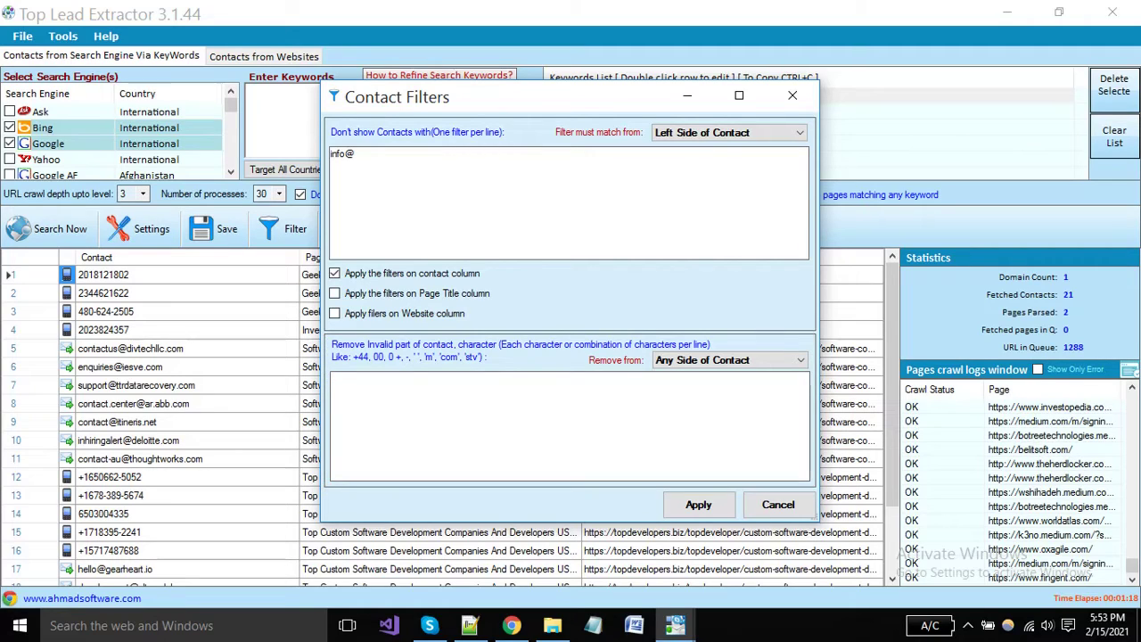
type("+1")
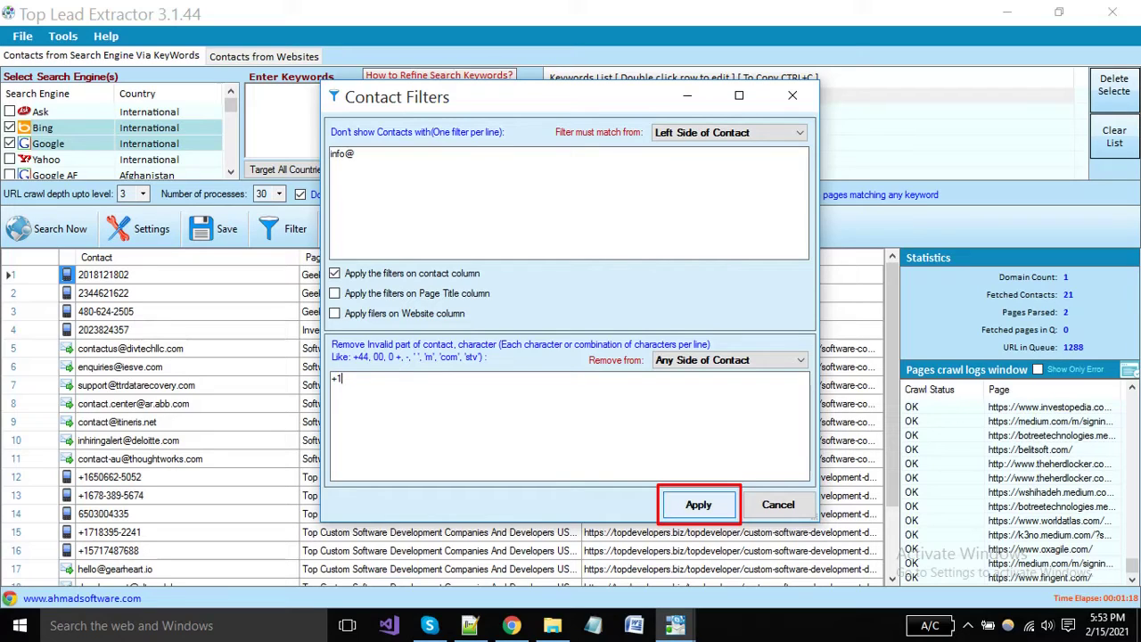
key("Return")
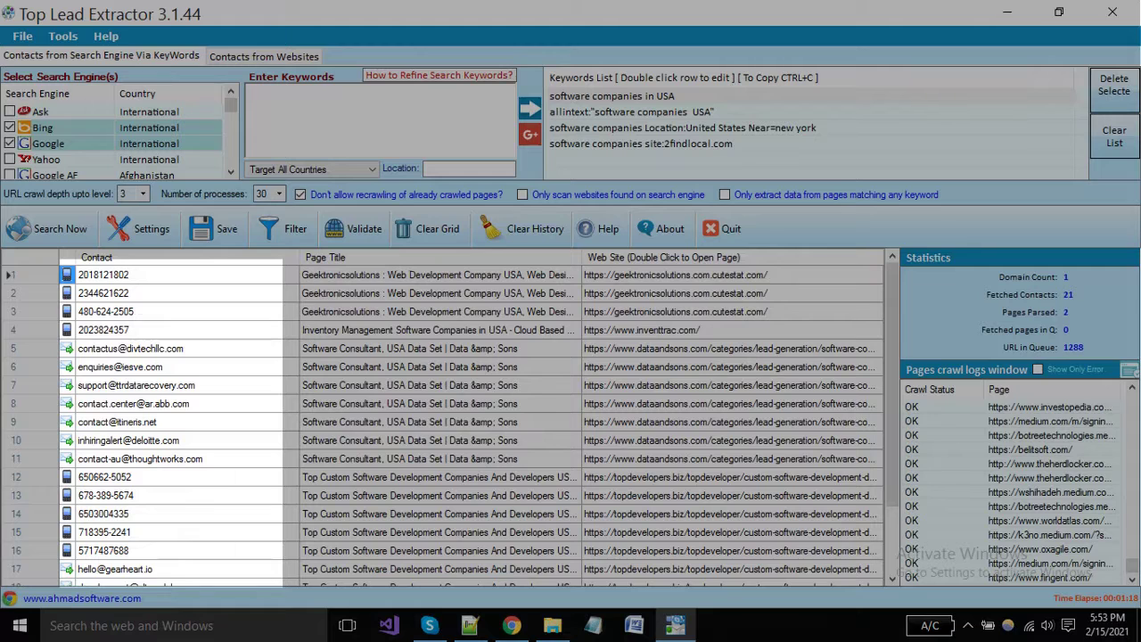
scroll(446, 419, "up", 1)
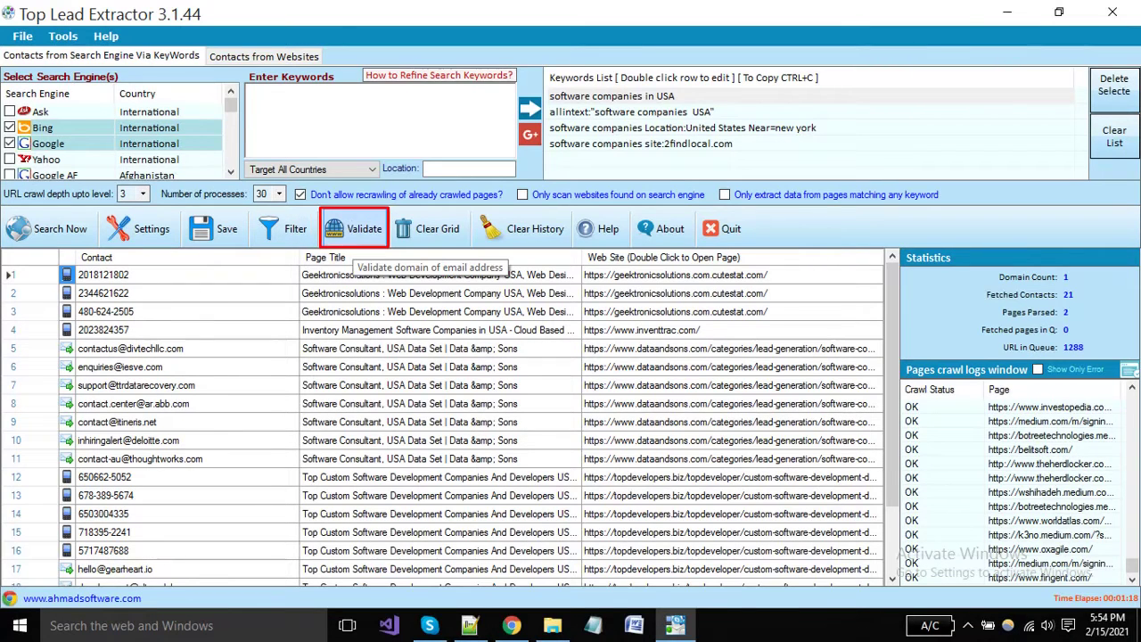
Validate the contact email domains and dismiss the report showing 0 of 21 removed.
left_click(355, 228)
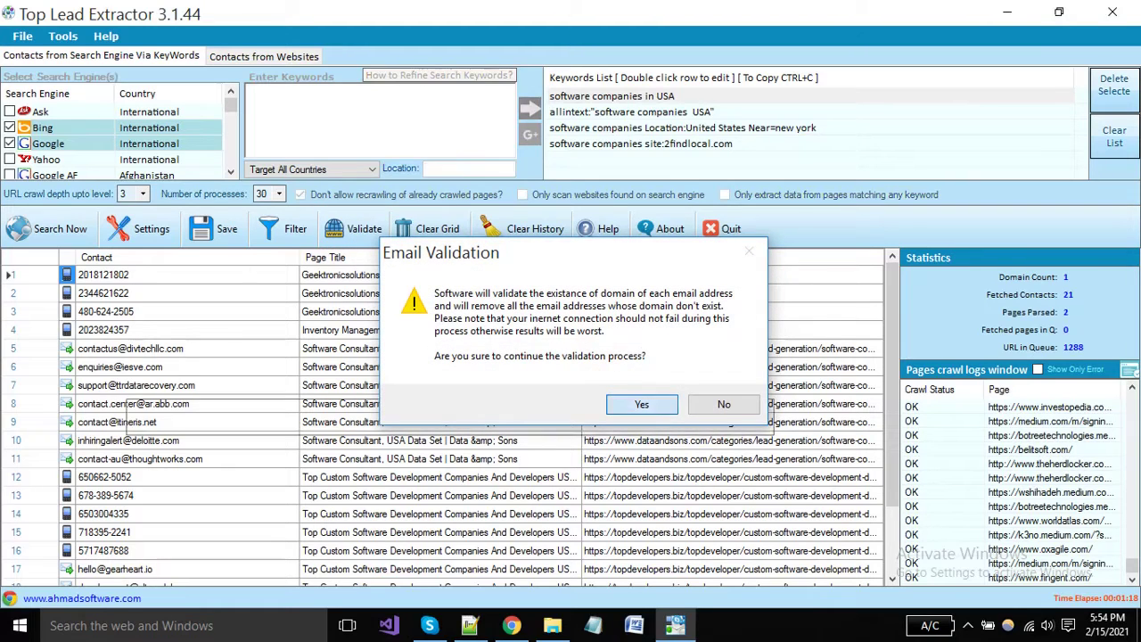
key("Return")
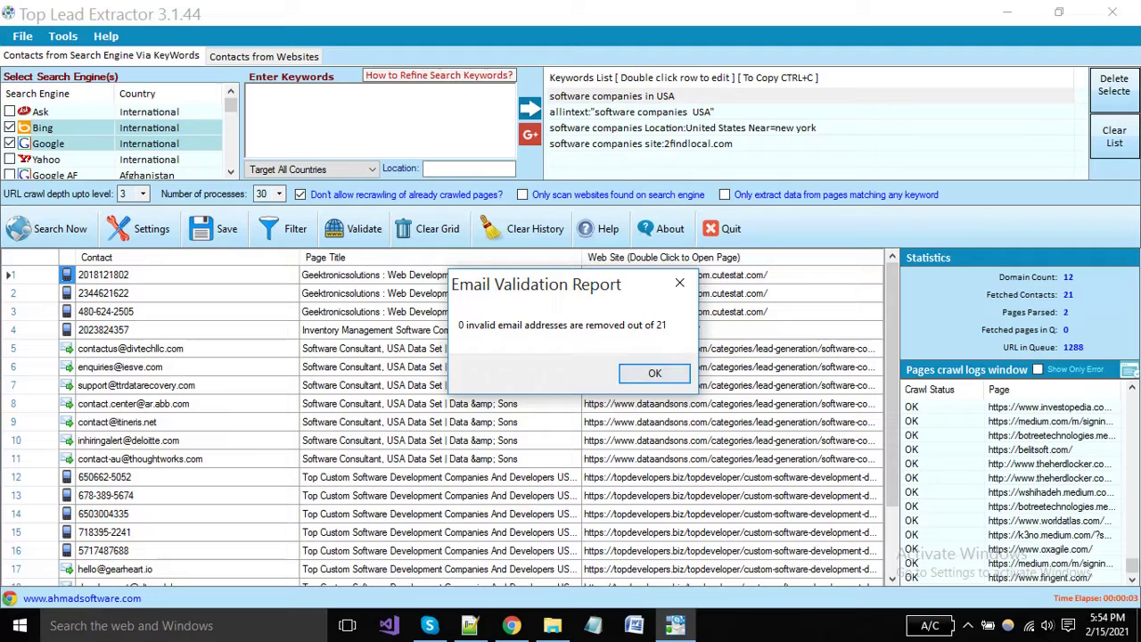
left_click(655, 373)
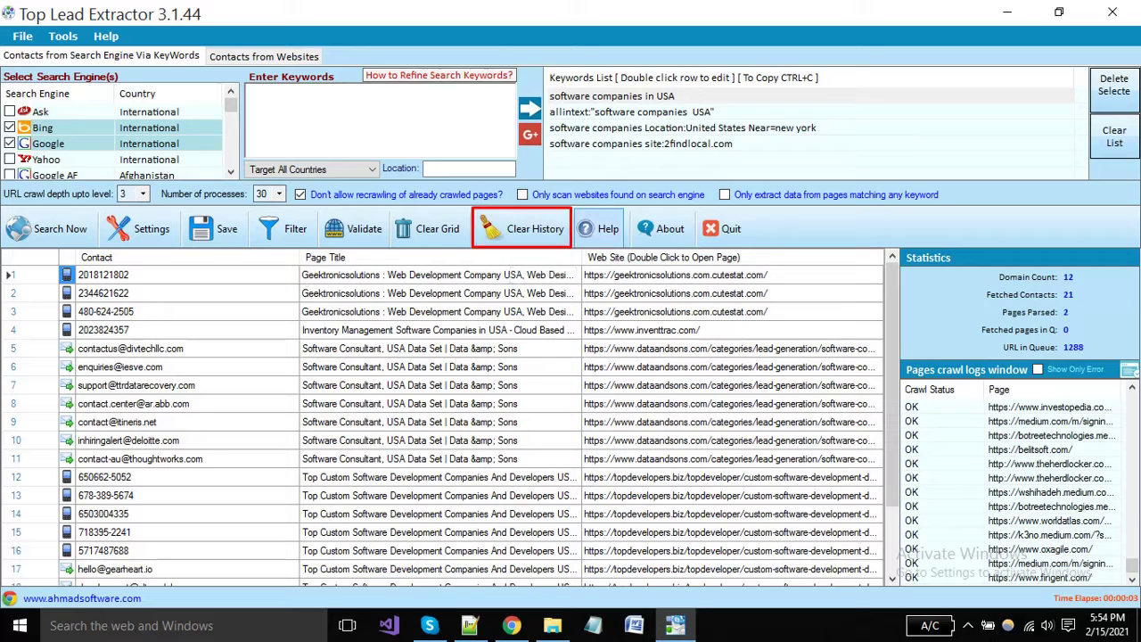
left_click(607, 239)
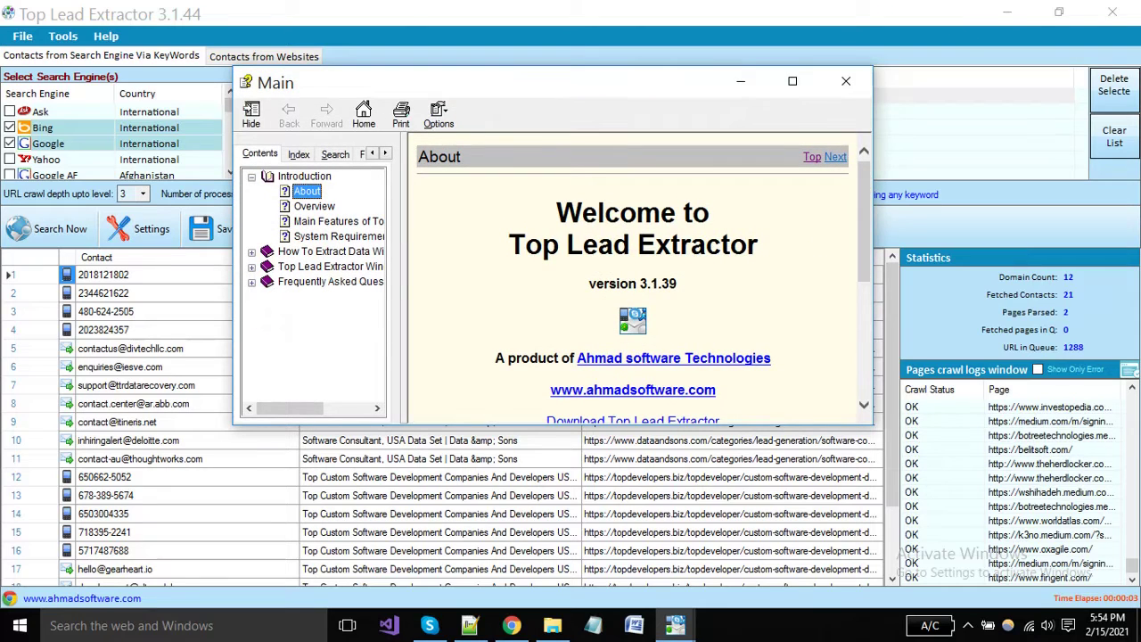
scroll(638, 286, "down", 2)
scroll(638, 277, "down", 4)
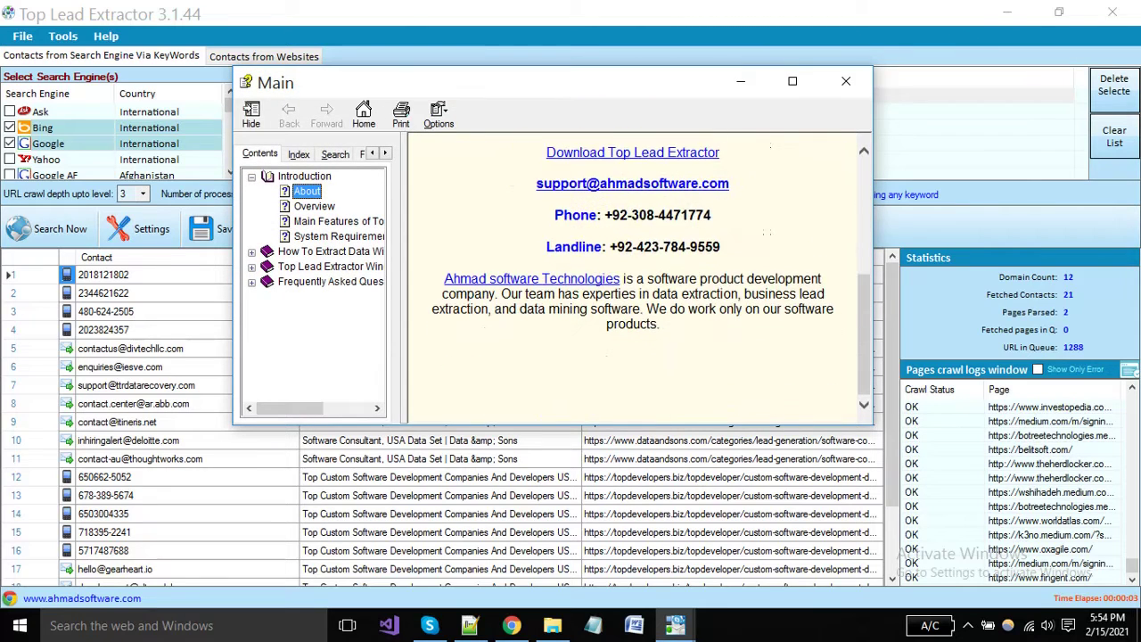
scroll(638, 276, "up", 6)
scroll(638, 276, "down", 6)
scroll(638, 276, "up", 3)
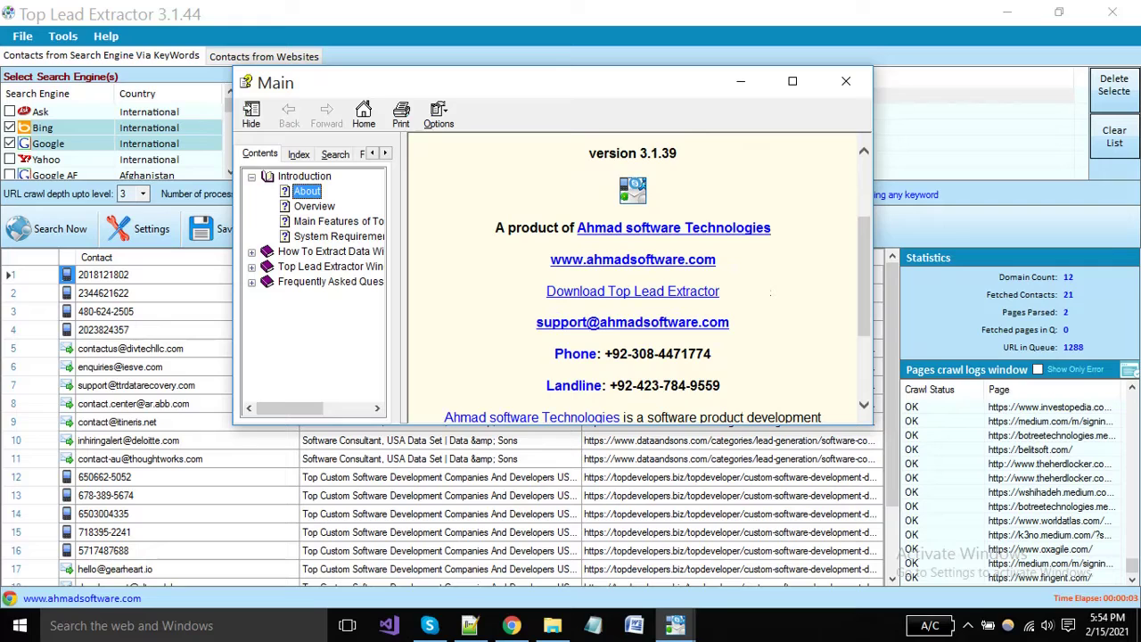
left_click(770, 292)
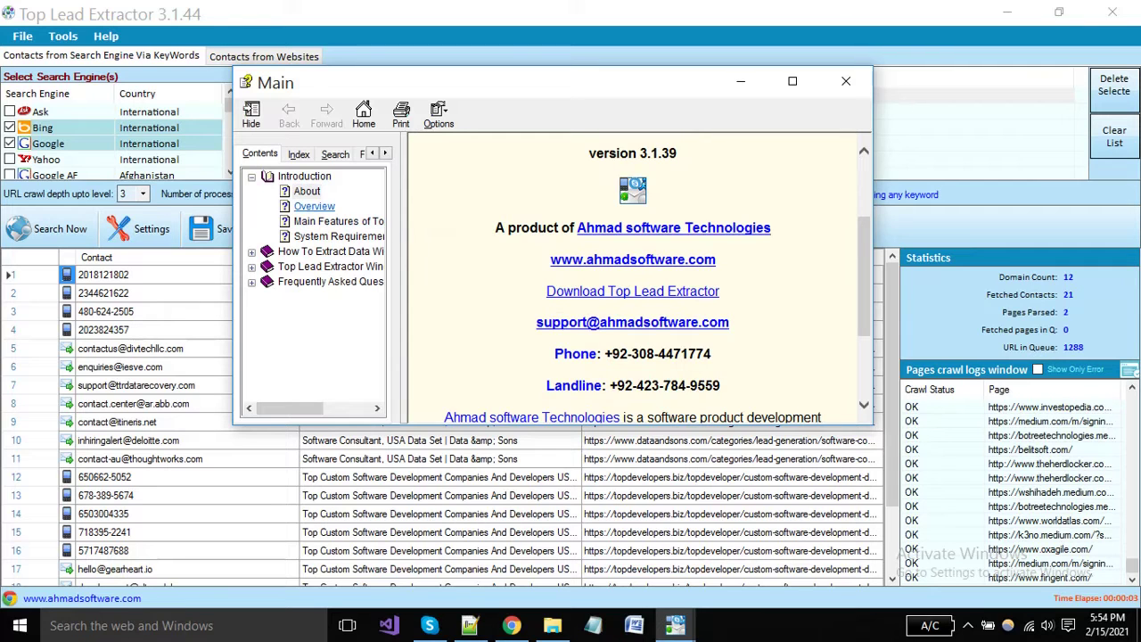
left_click(314, 206)
left_click(847, 81)
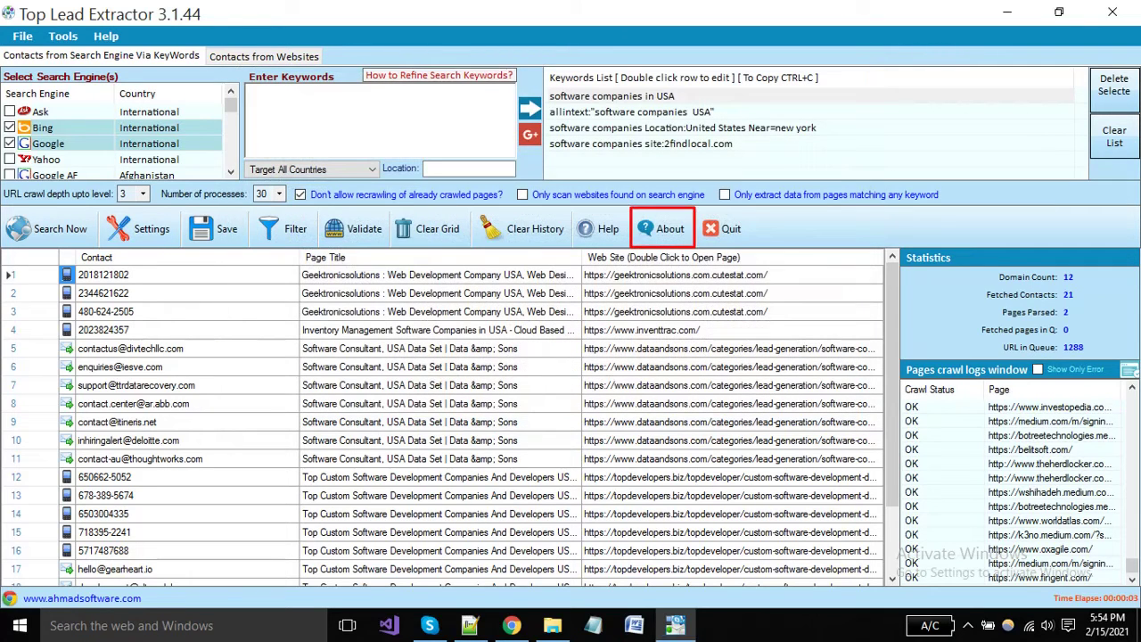
left_click(665, 228)
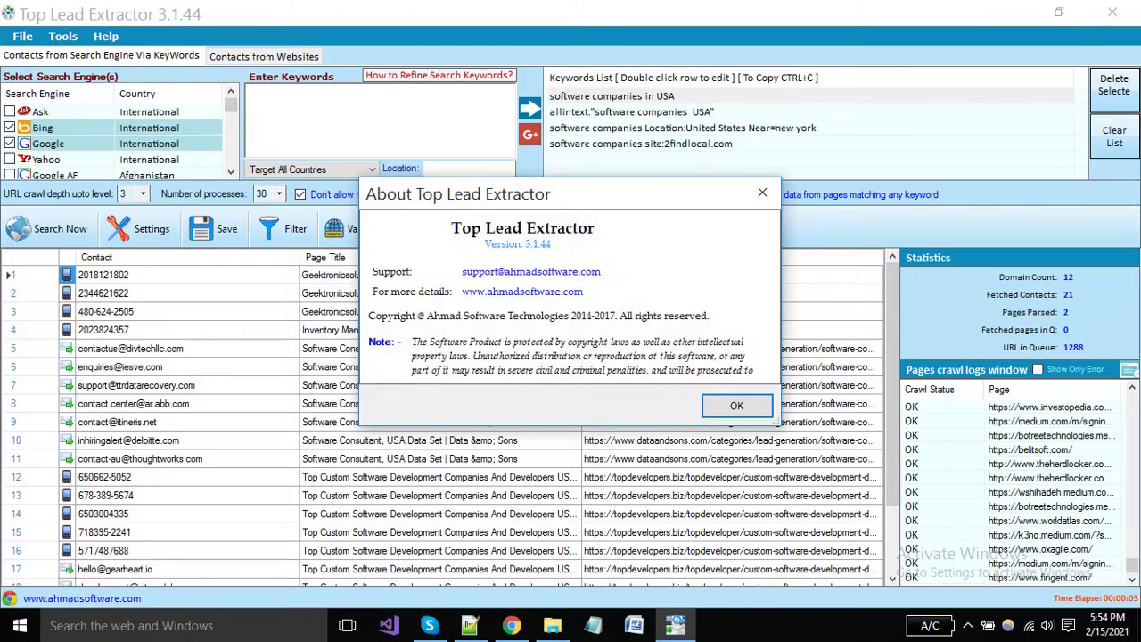
left_click(763, 192)
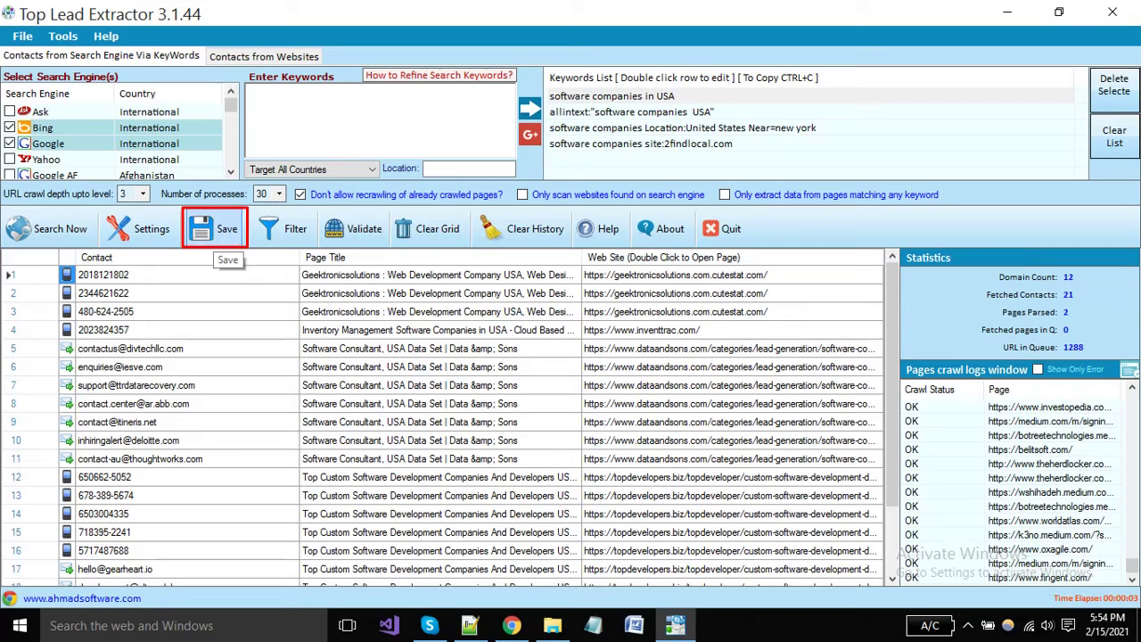
Save the contacts as 'extracted records' in Excel (.xlsx) format.
left_click(214, 229)
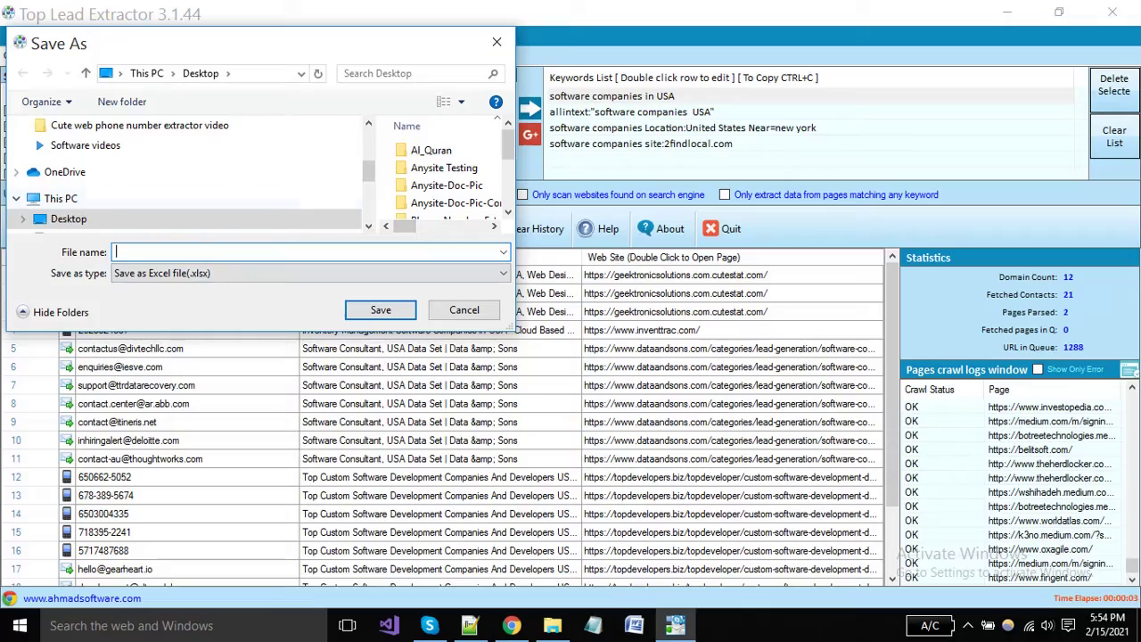
type("extracted")
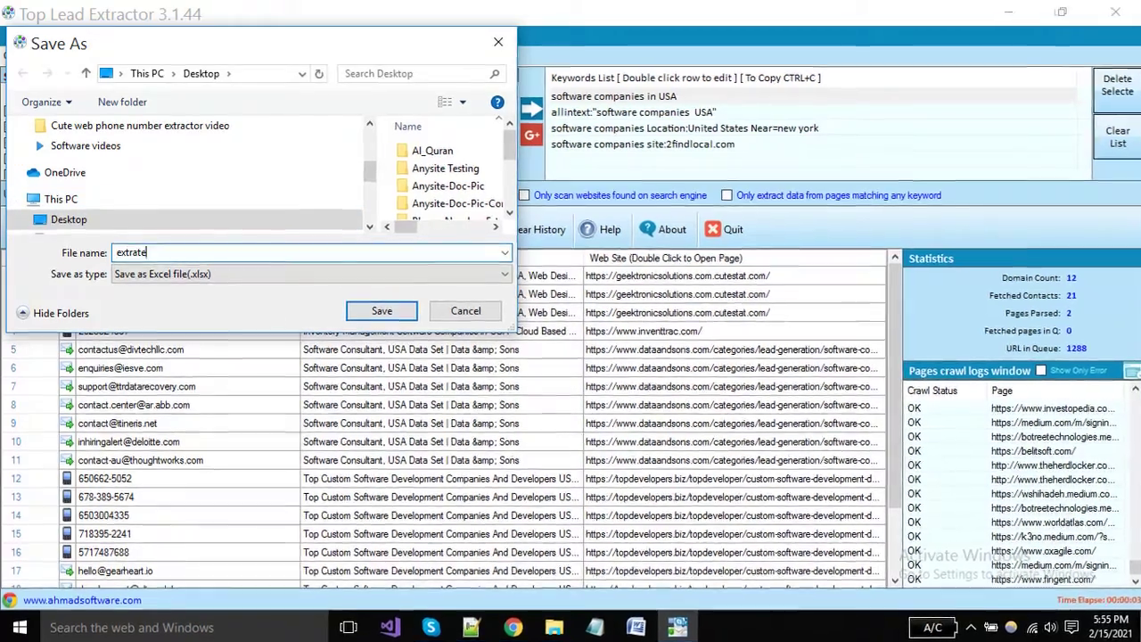
type(" records")
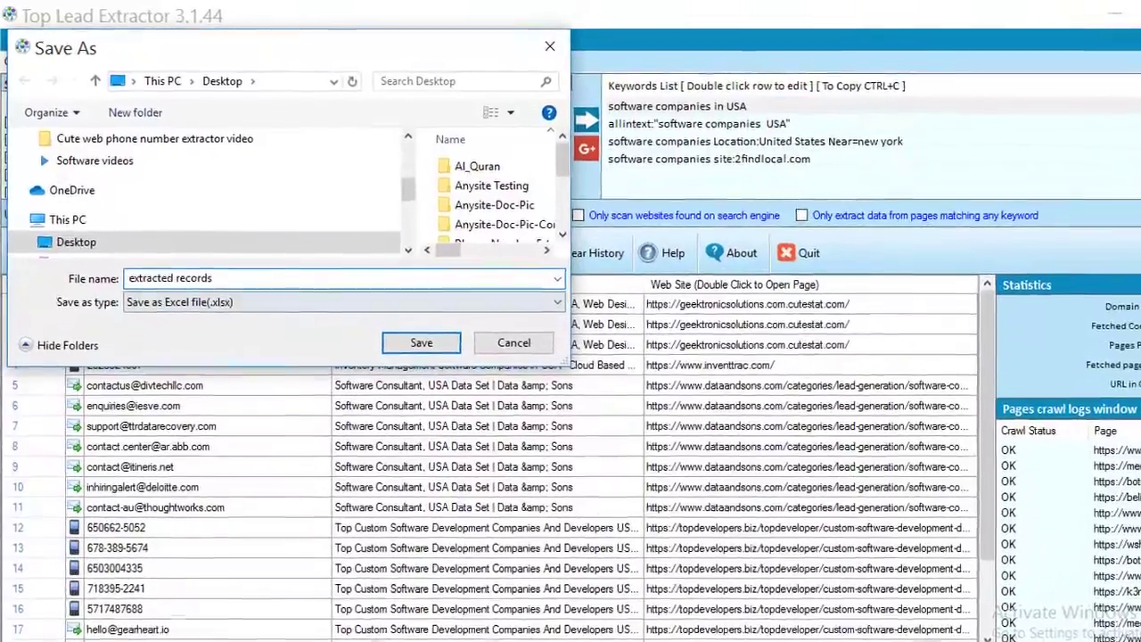
left_click(557, 302)
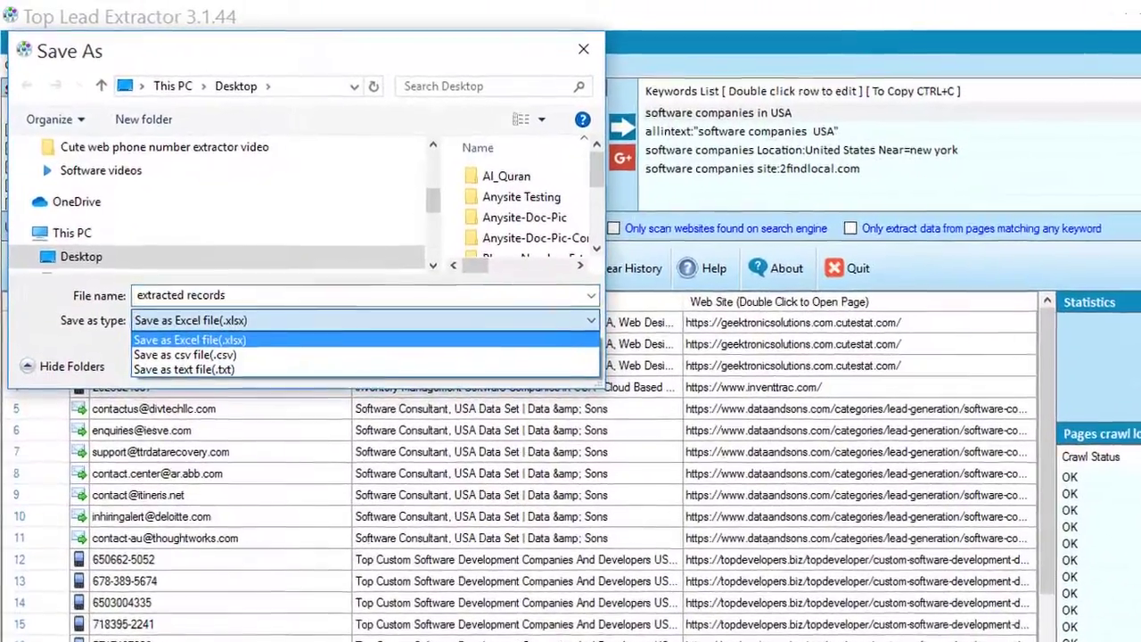
key("Down")
key("Up")
key("Up")
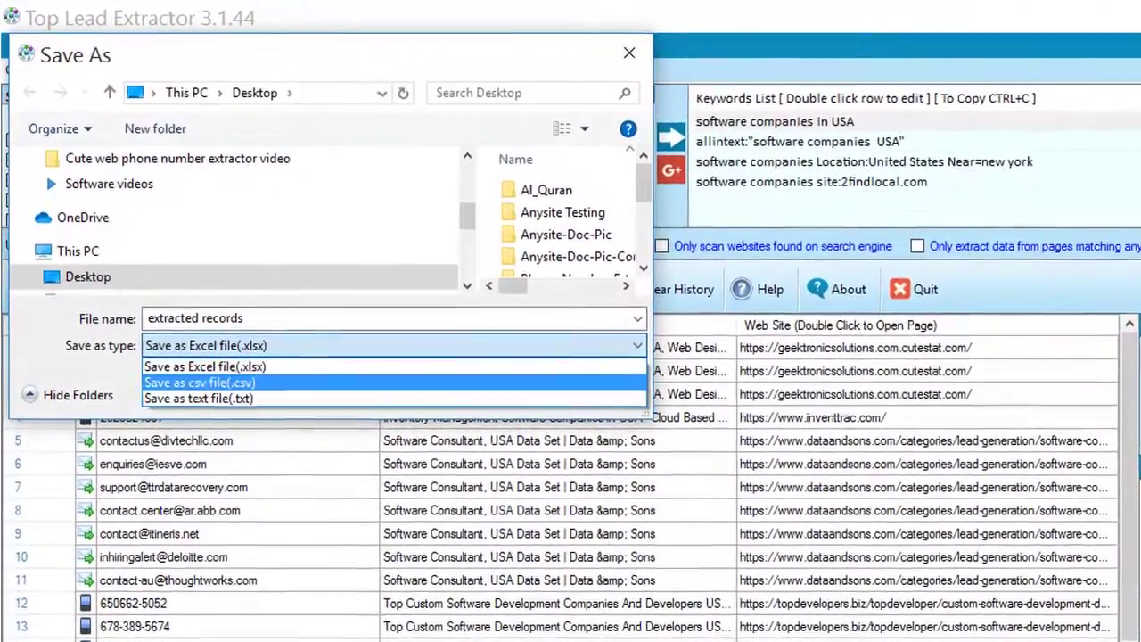
key("Return")
key("Return")
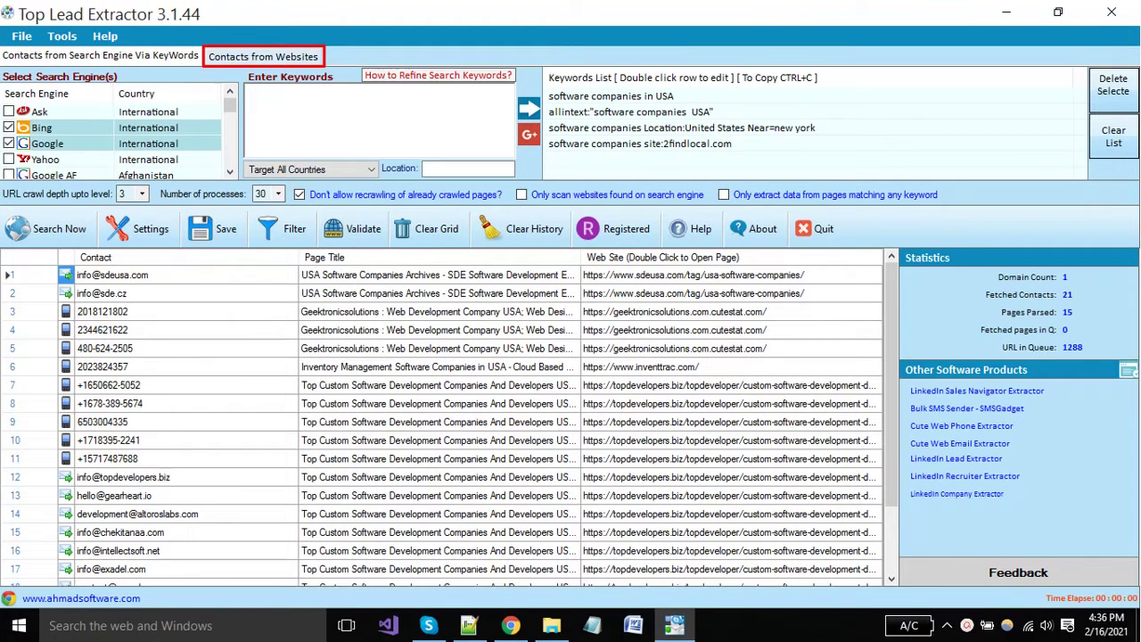
Switch to the Contacts from Websites tab and place the cursor in the empty website URL box.
left_click(263, 57)
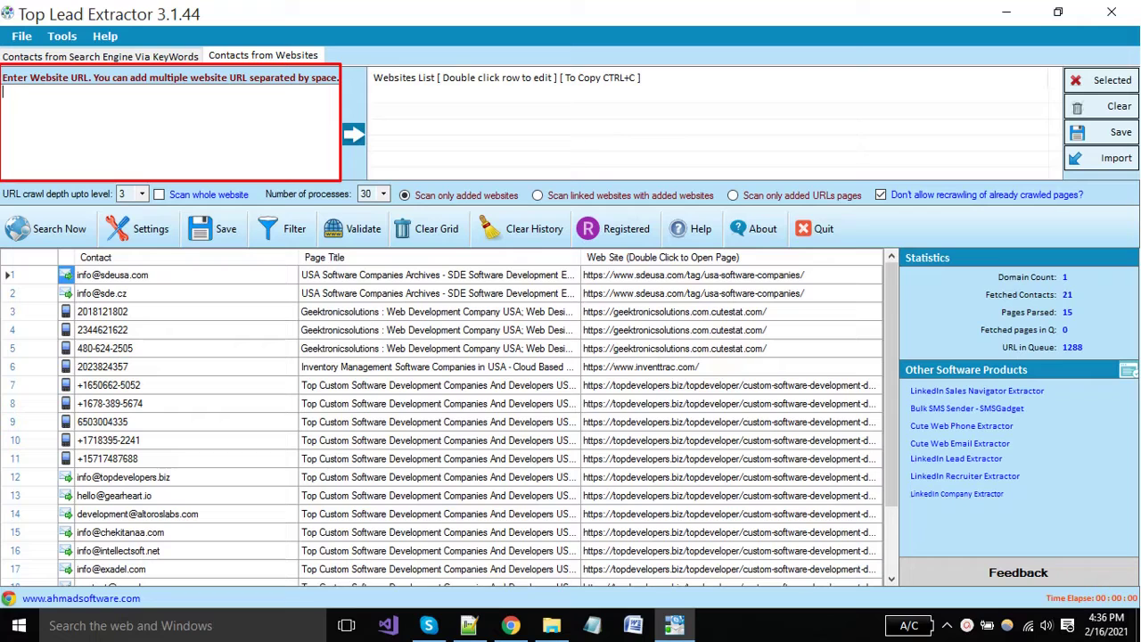
left_click(3, 92)
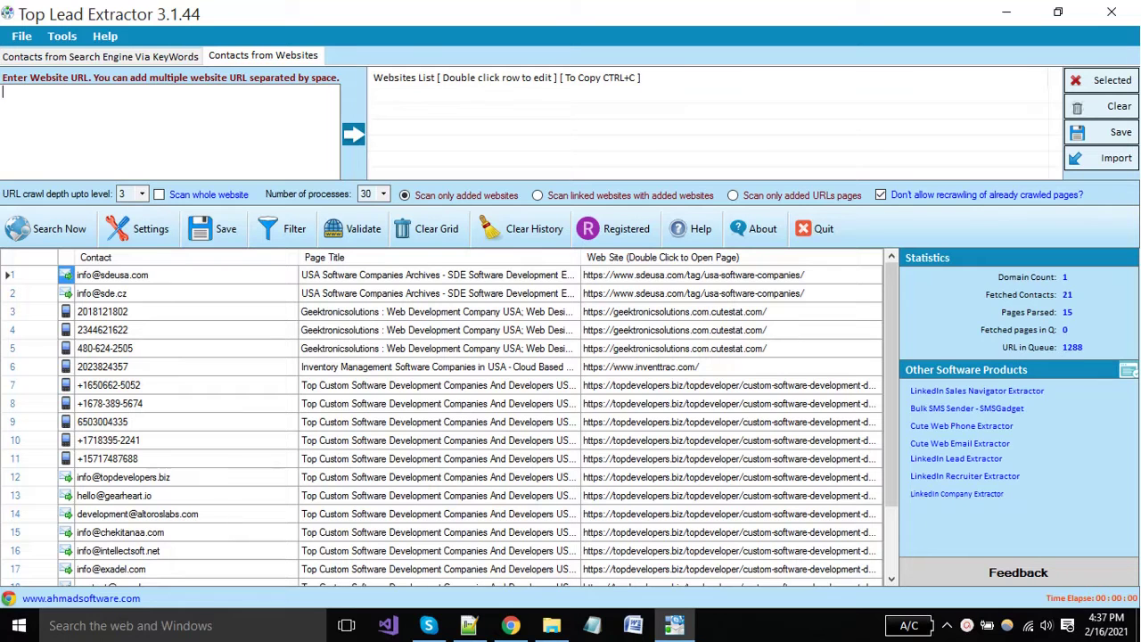
Search 2findlocal.com for 'software companies', returning 6,305 results.
left_click(510, 625)
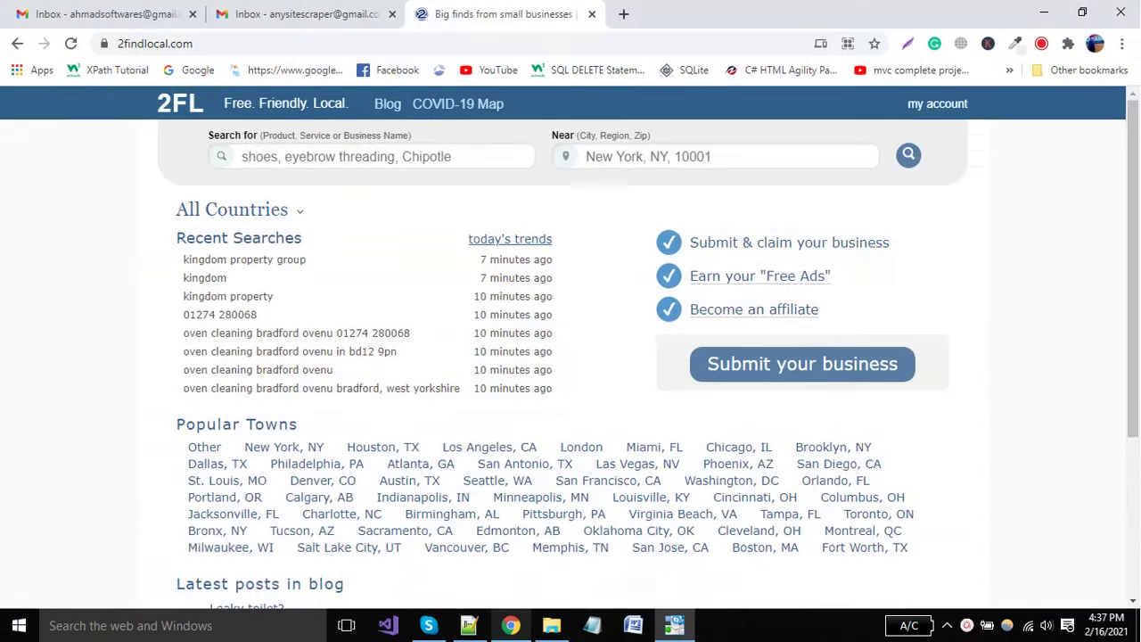
key("ctrl+l")
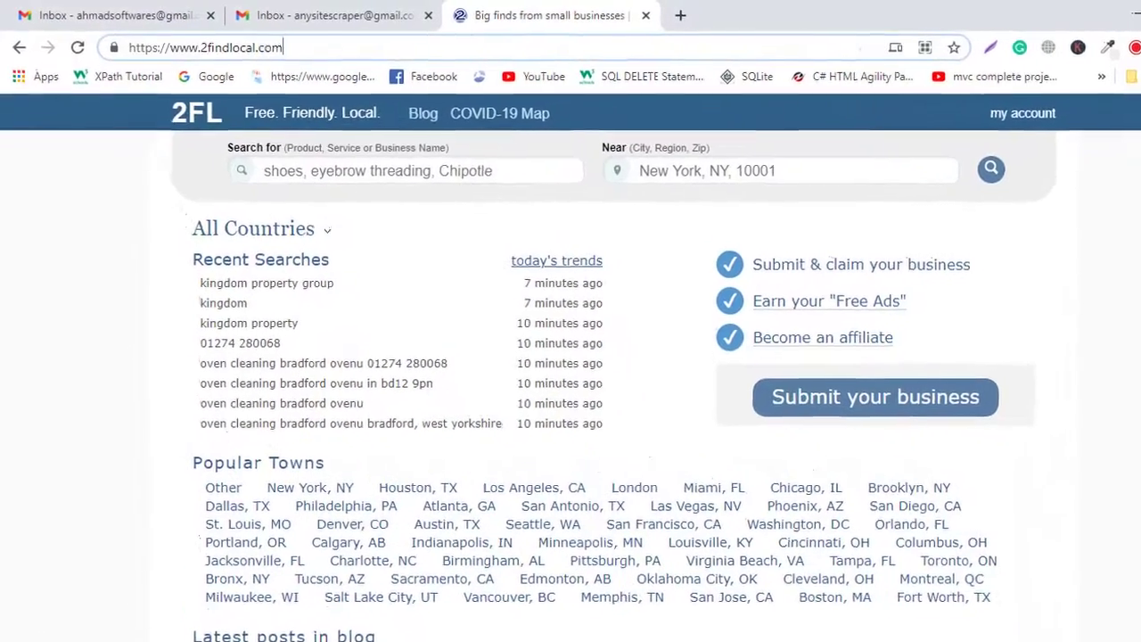
key("End")
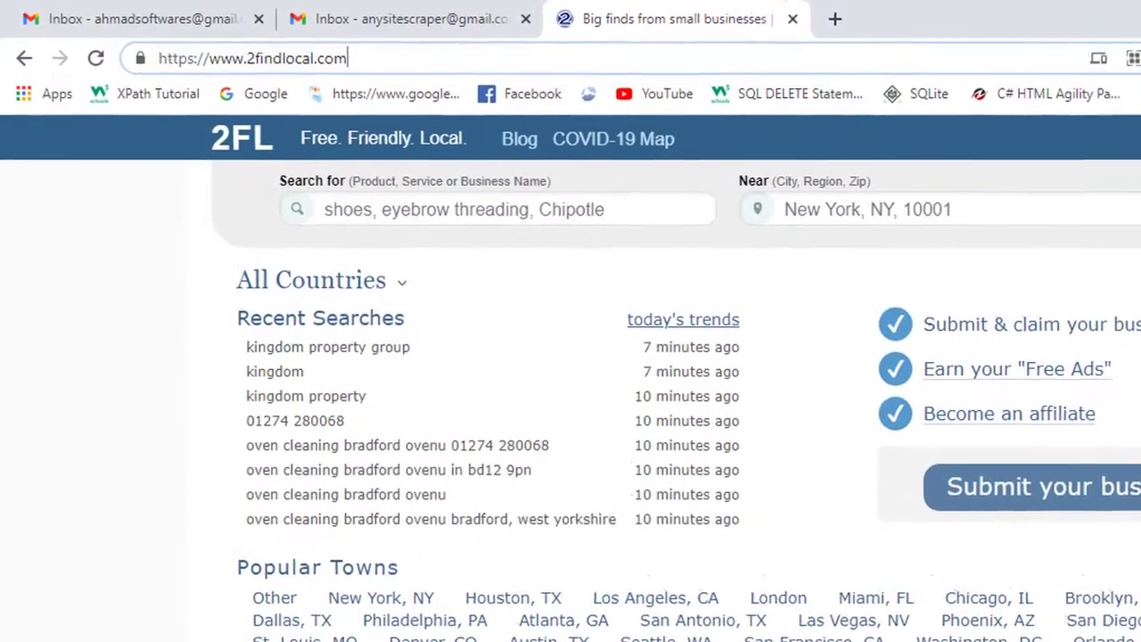
left_click(339, 218)
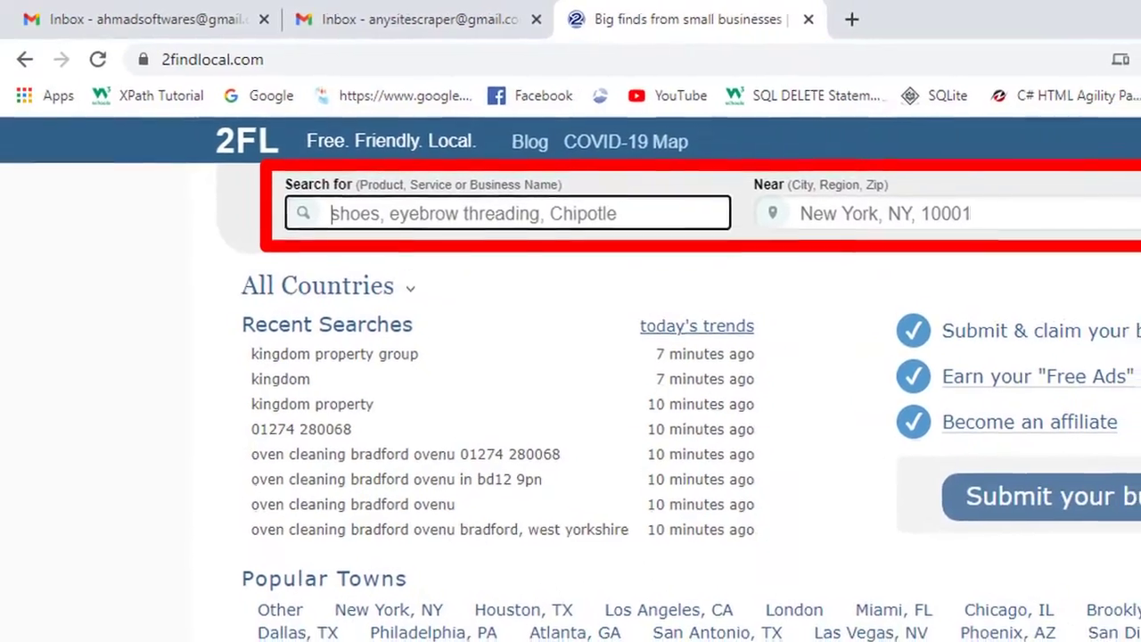
type("so")
type("ftware c")
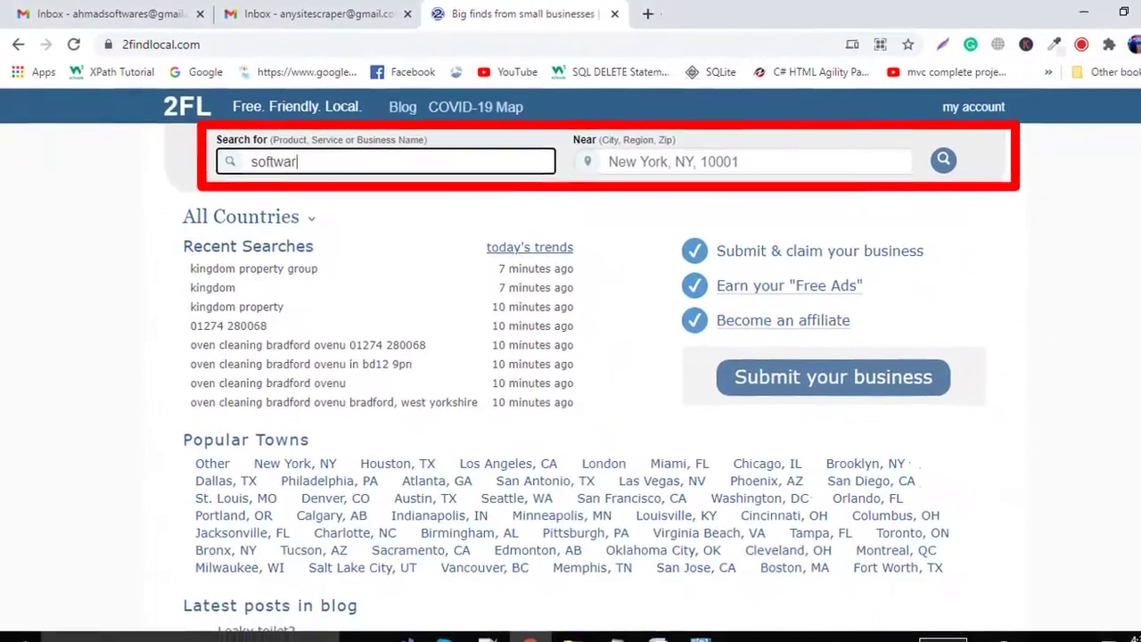
type("ompanies")
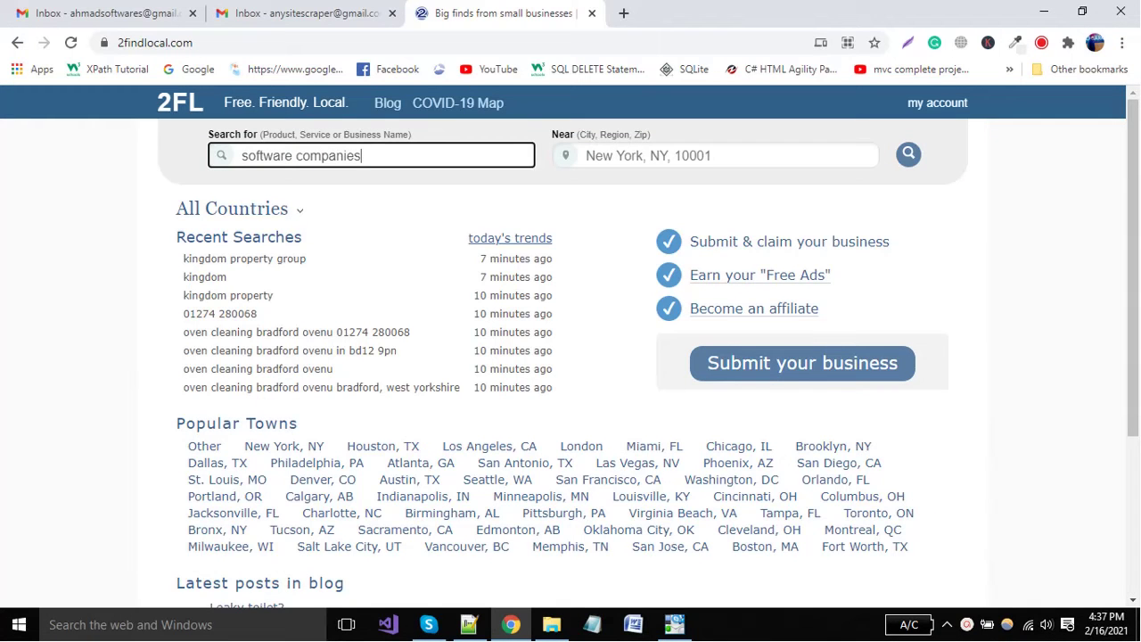
key("Return")
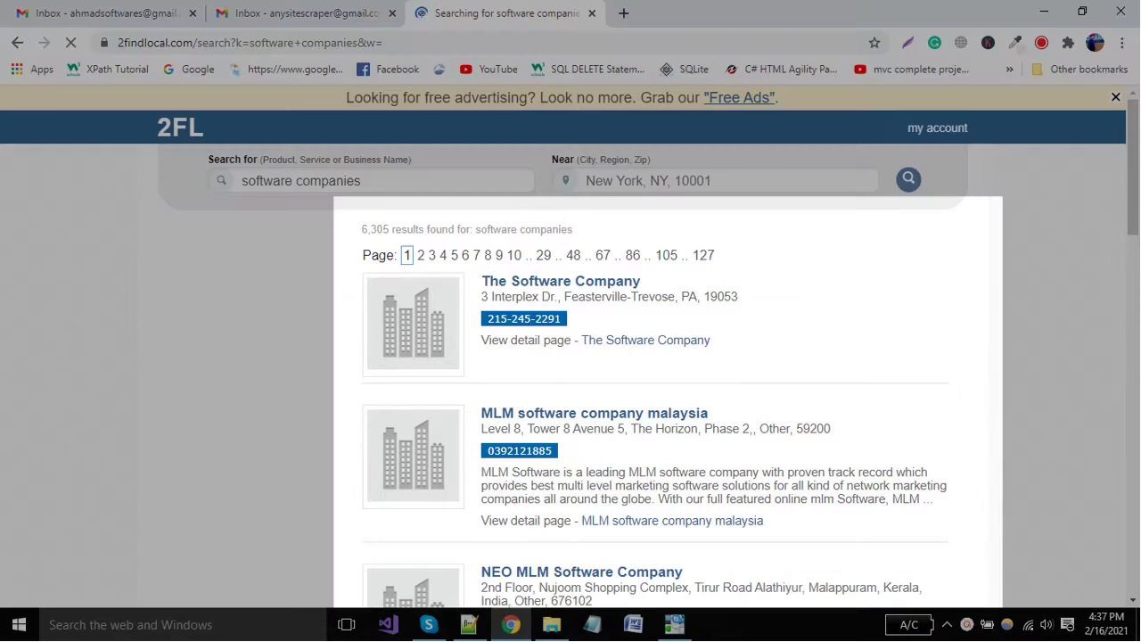
Copy the results page address and return to Top Lead Extractor.
left_click(450, 42)
left_click(450, 42)
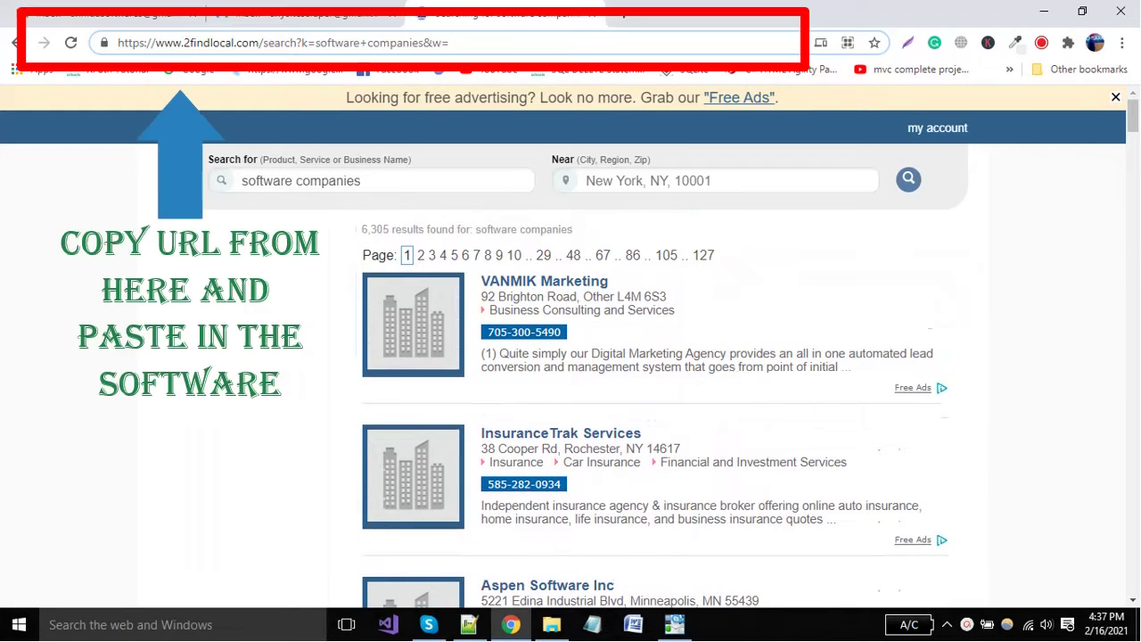
key("ctrl+l")
key("ctrl+c")
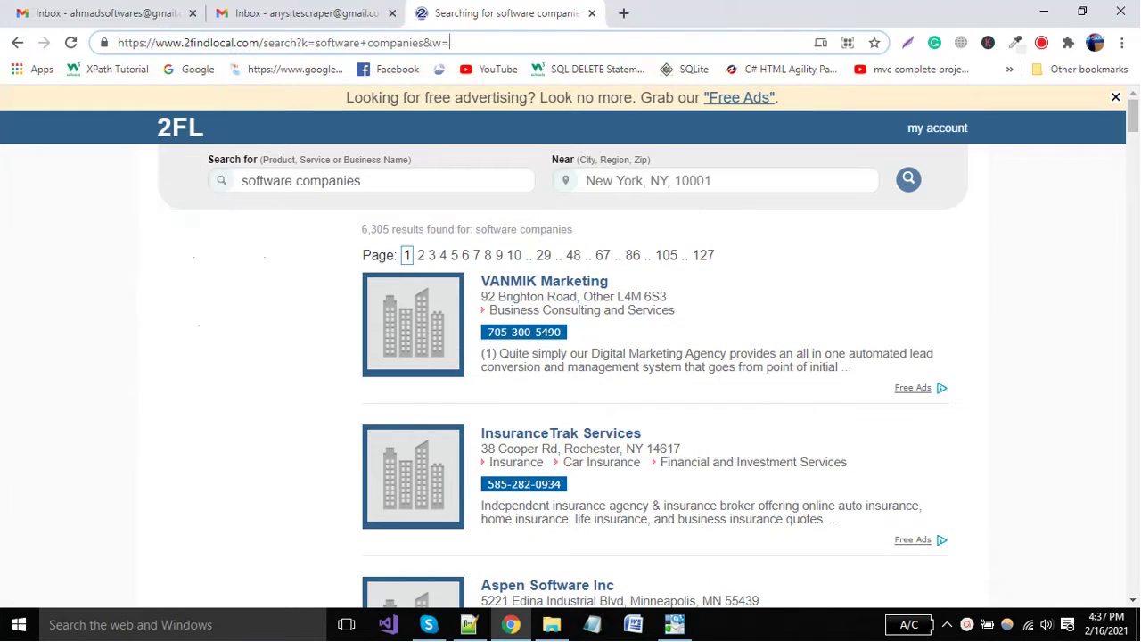
key("alt+Tab")
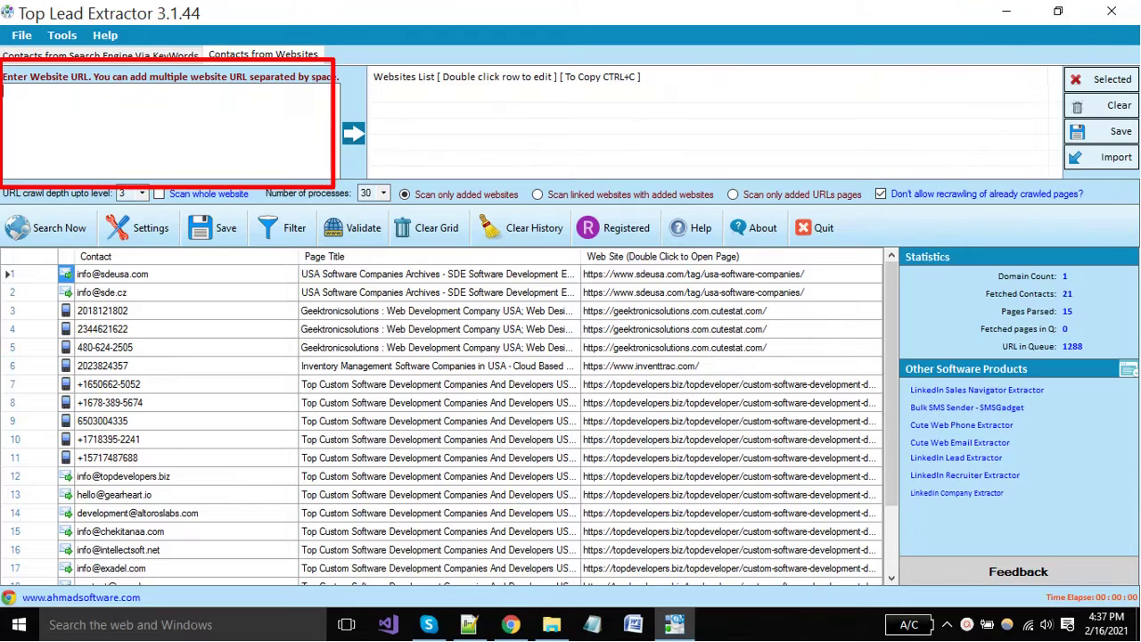
Add the copied 2findlocal results URL to the websites list and clear the contacts grid.
key("ctrl+v")
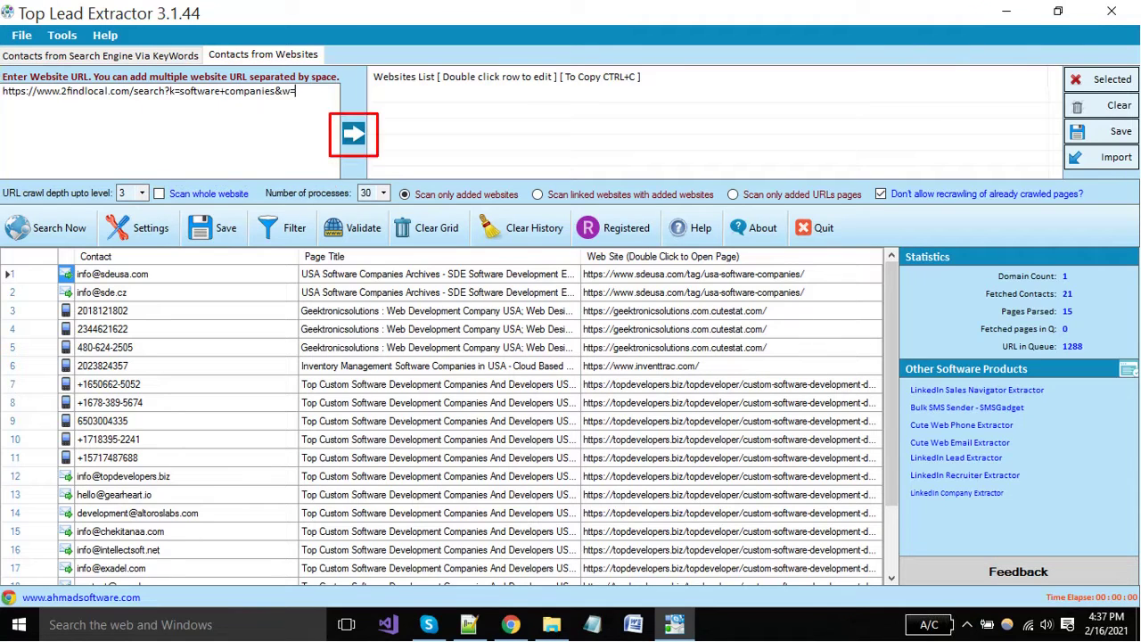
key("Return")
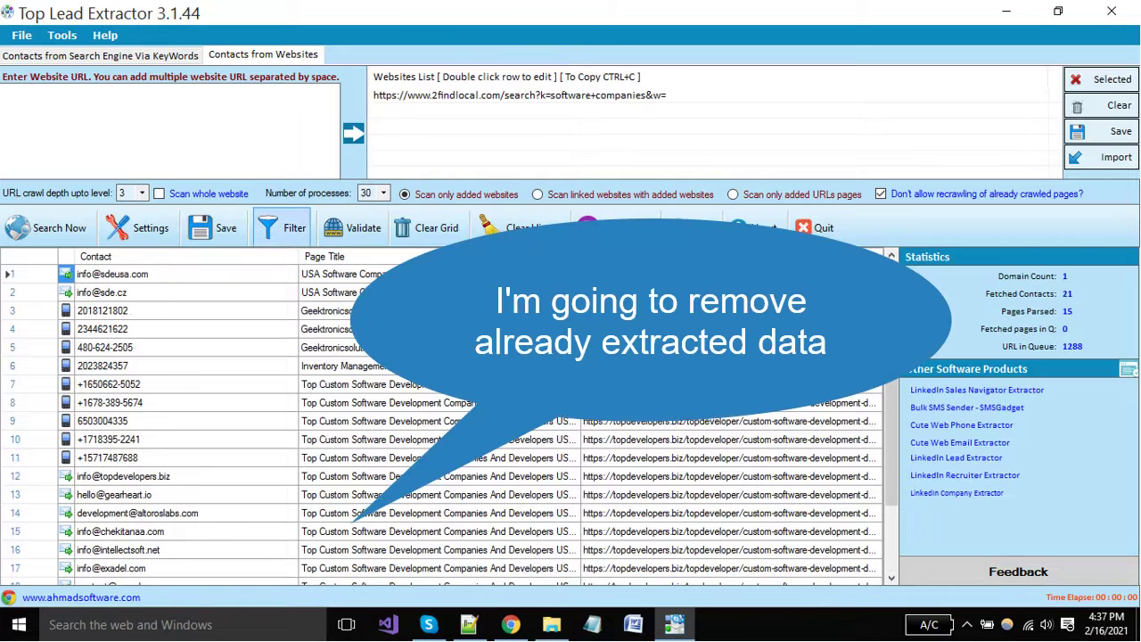
left_click(436, 228)
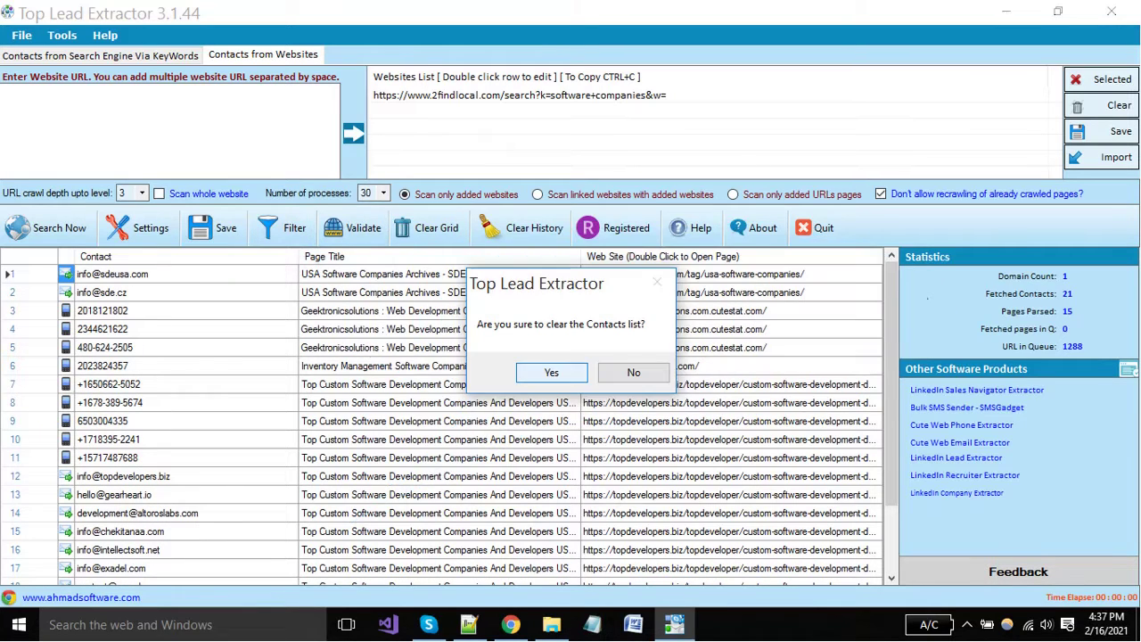
left_click(476, 371)
key("Return")
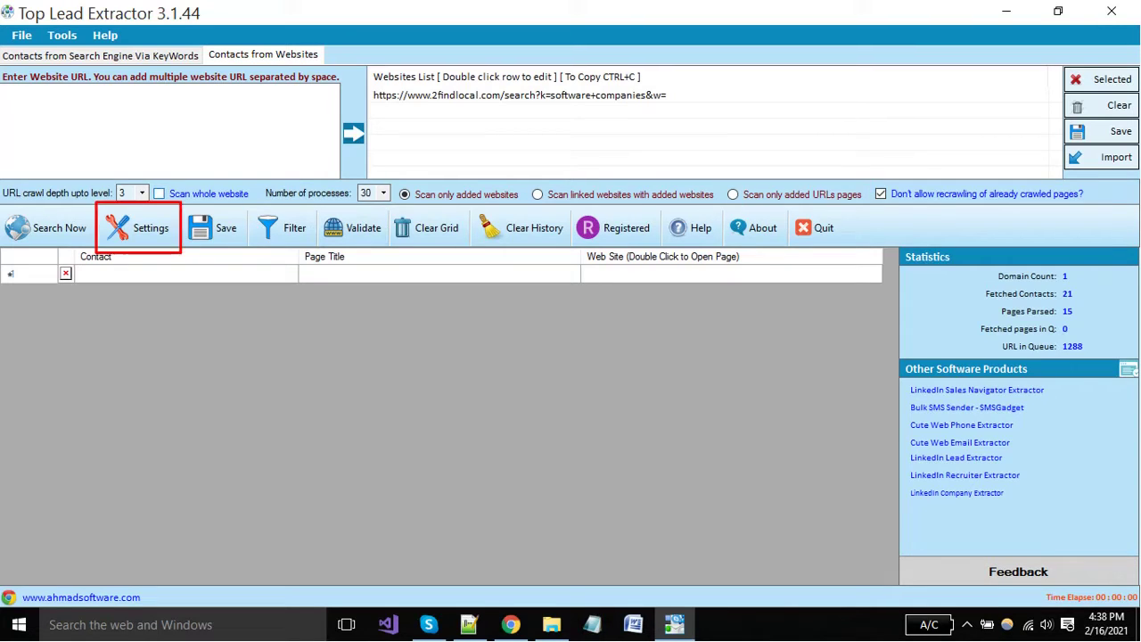
left_click(147, 234)
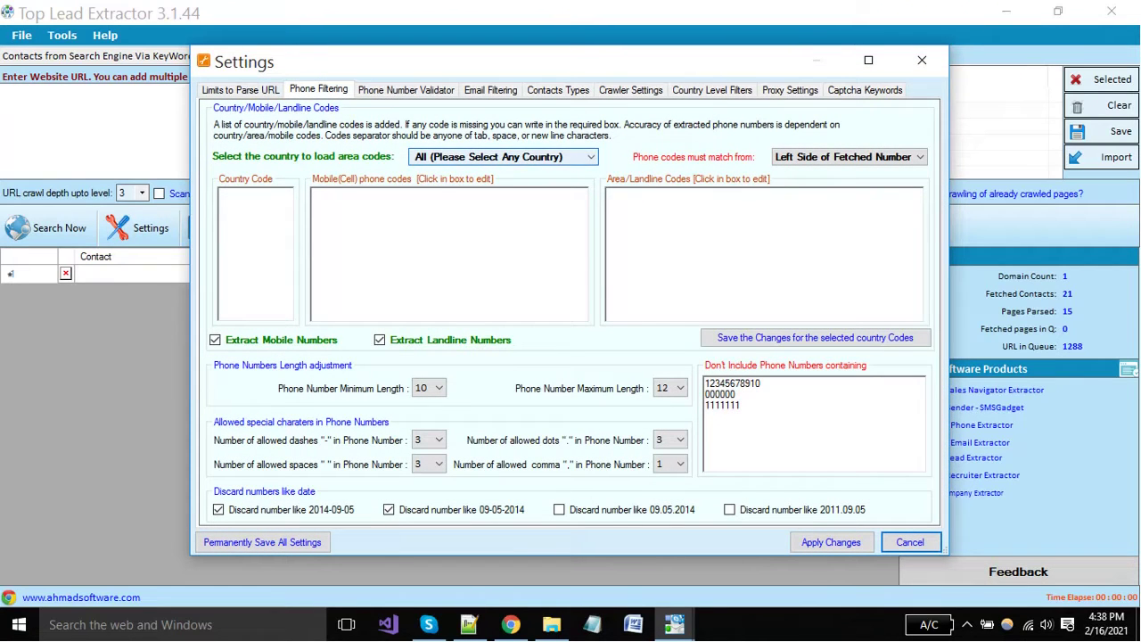
left_click(502, 157)
key("u")
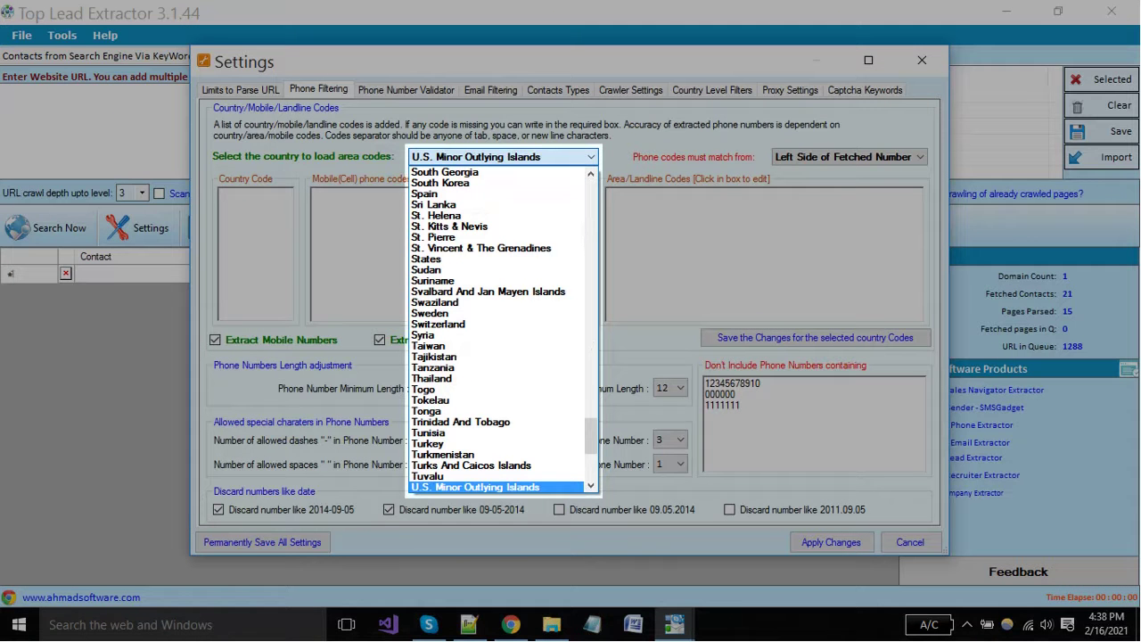
scroll(502, 330, "down", 1)
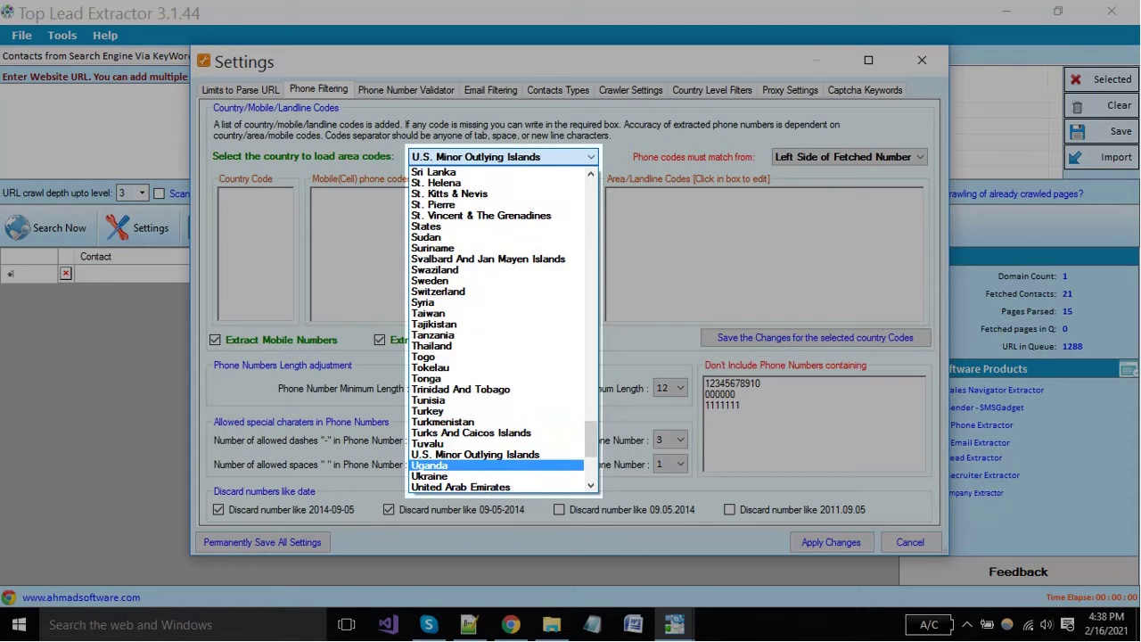
scroll(496, 428, "down", 1)
left_click(455, 476)
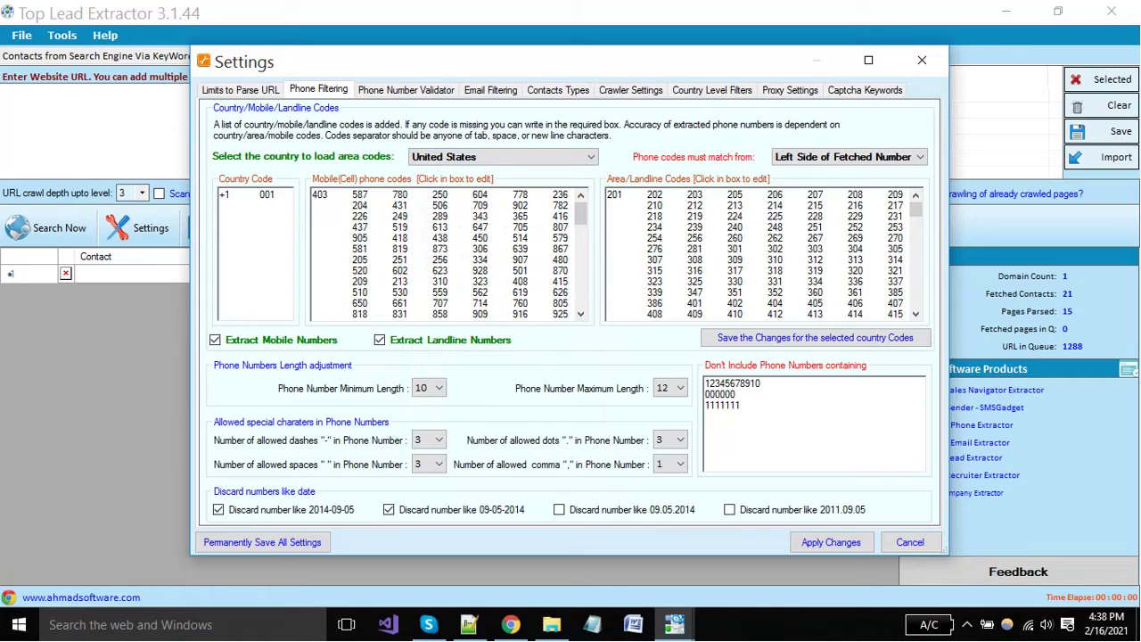
left_click(240, 90)
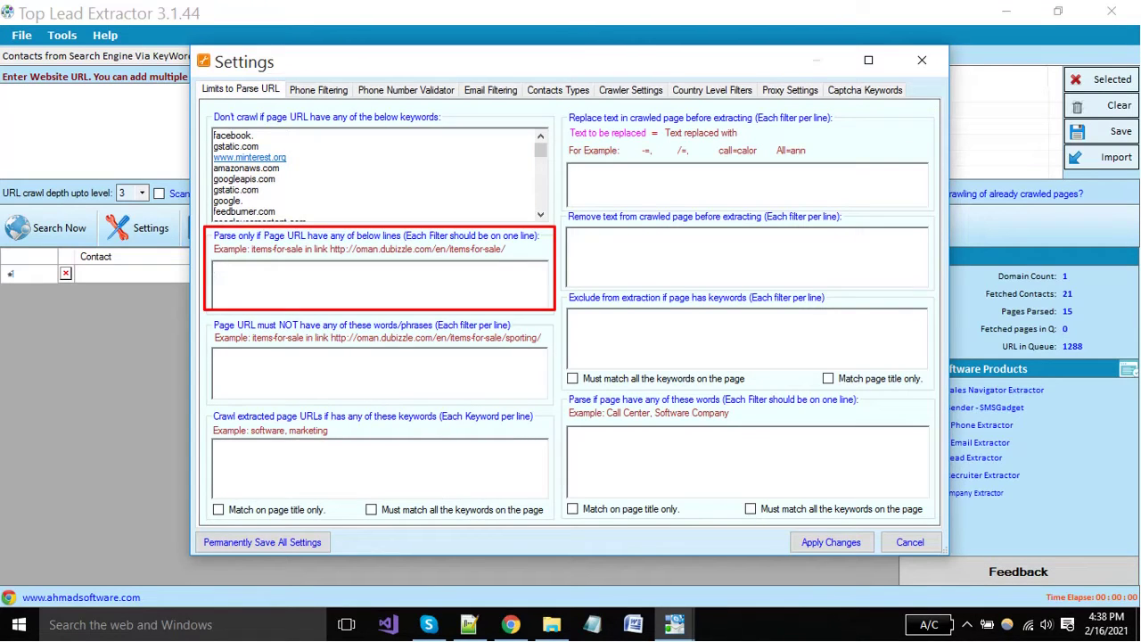
left_click(215, 268)
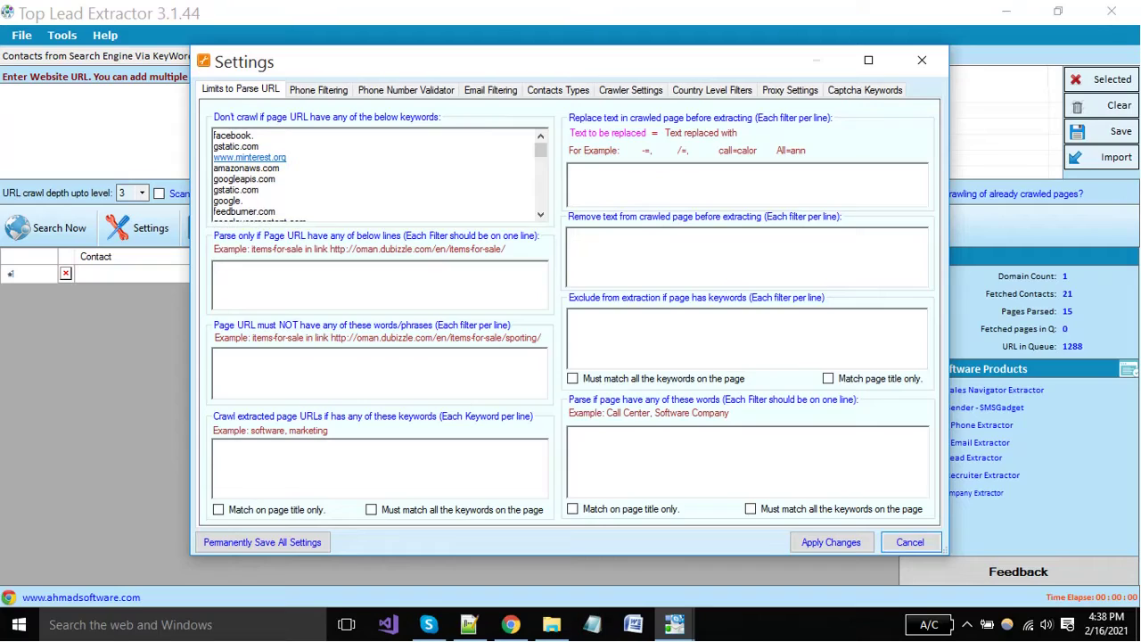
left_click(910, 543)
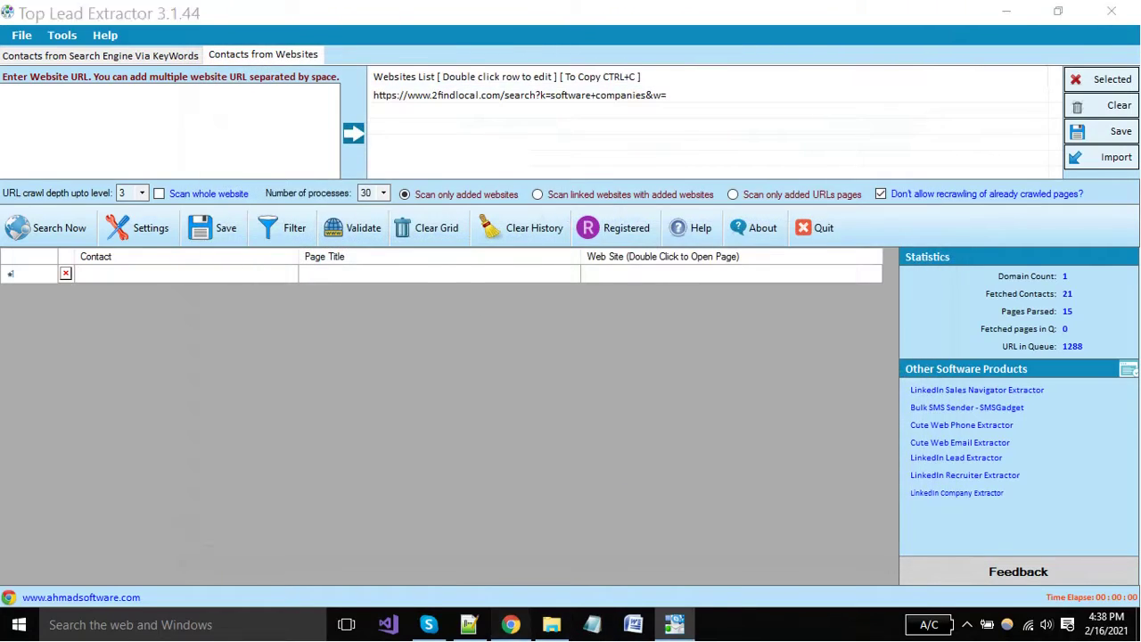
Load page 2 of the 2findlocal software-companies results in Chrome.
left_click(510, 624)
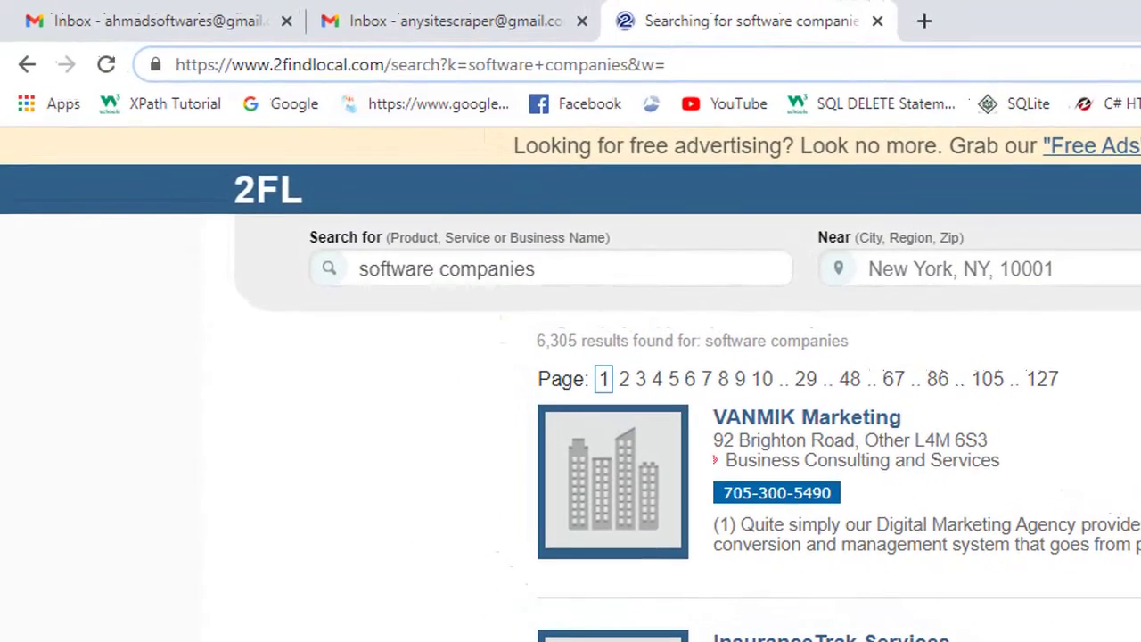
double_click(309, 65)
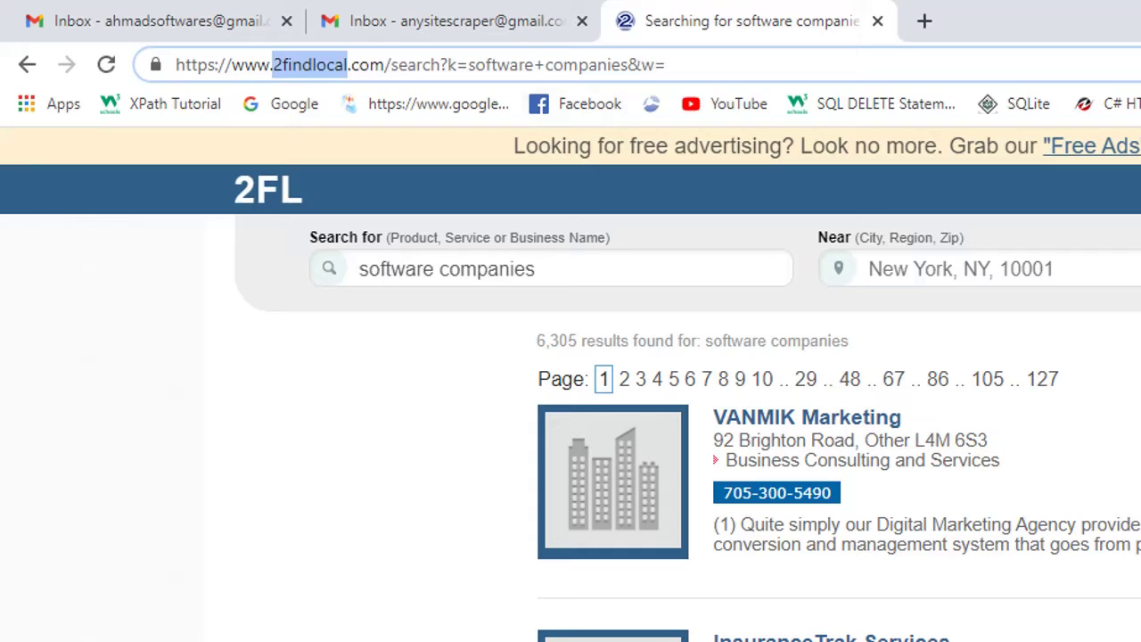
double_click(501, 64)
left_click(667, 65)
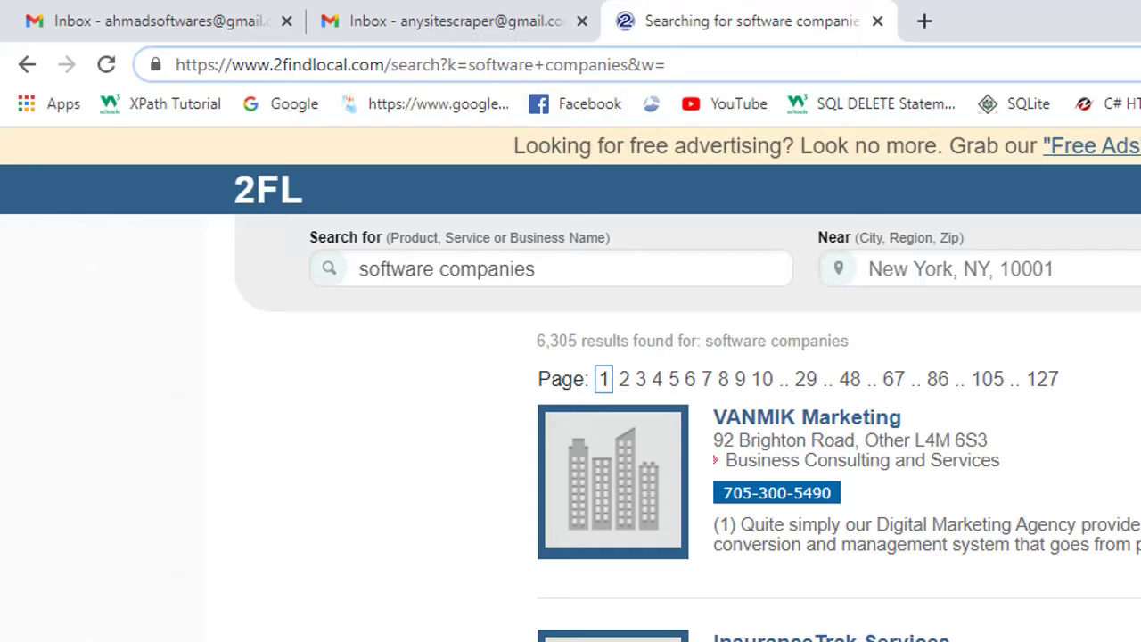
key("Return")
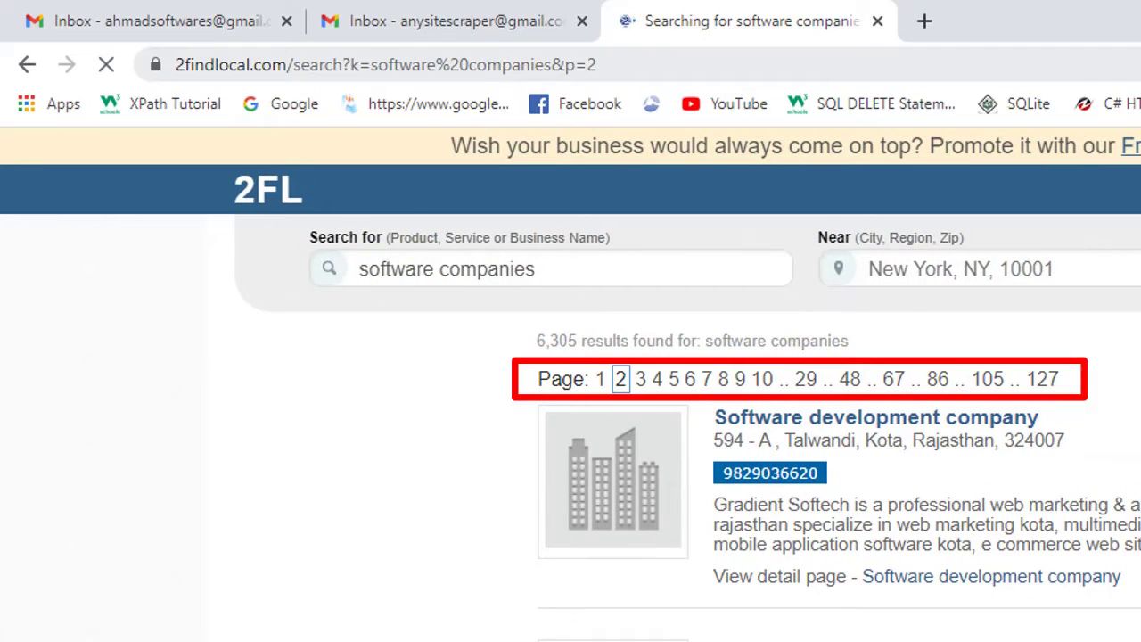
Check the 2findlocal and software parts of the results URL, then return to Top Lead Extractor.
left_click(368, 64)
double_click(367, 64)
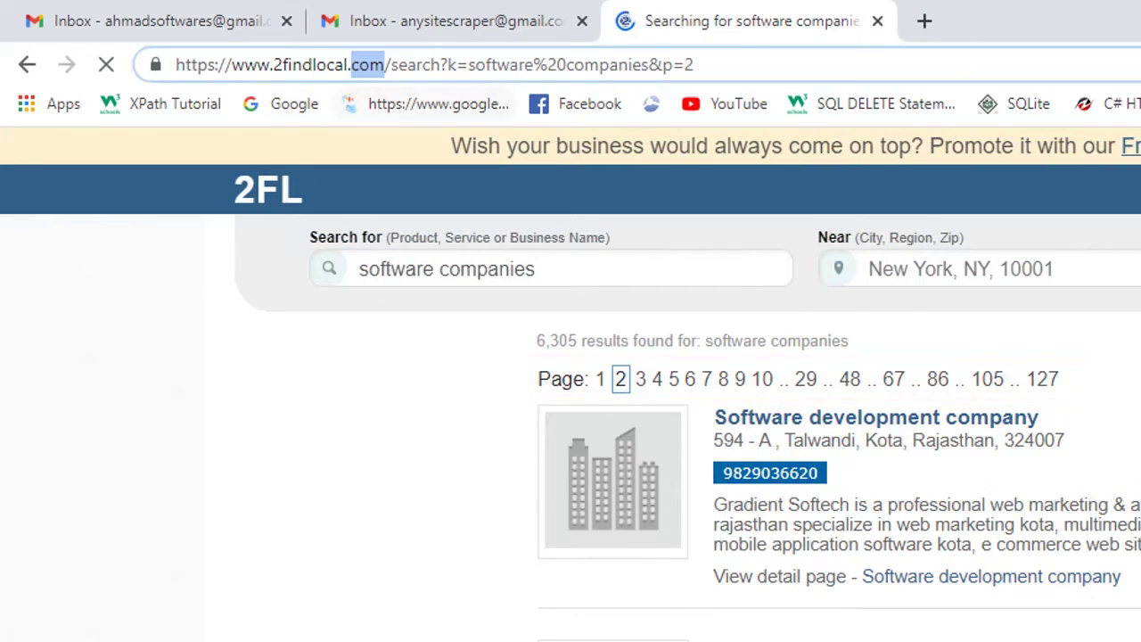
double_click(310, 64)
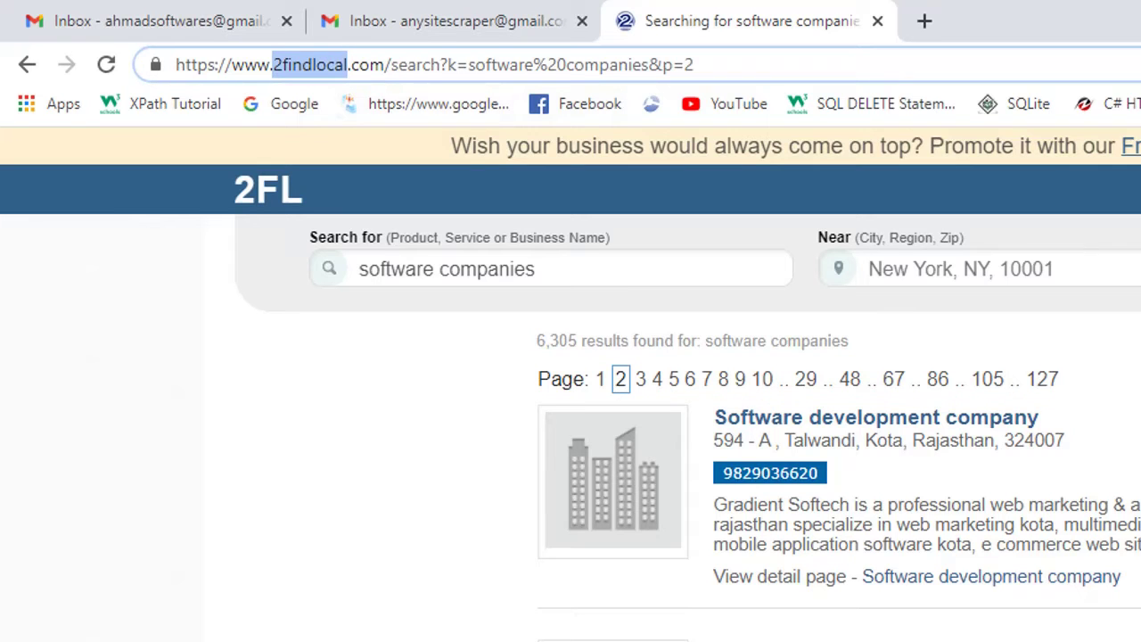
double_click(500, 64)
double_click(309, 64)
key("ctrl+c")
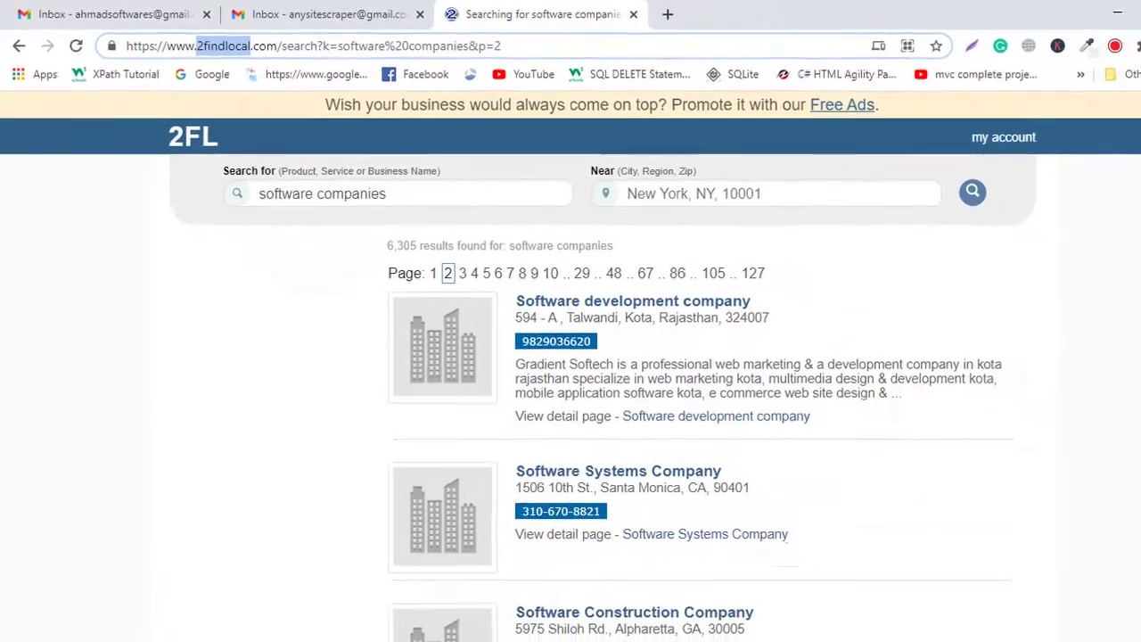
key("alt+Tab")
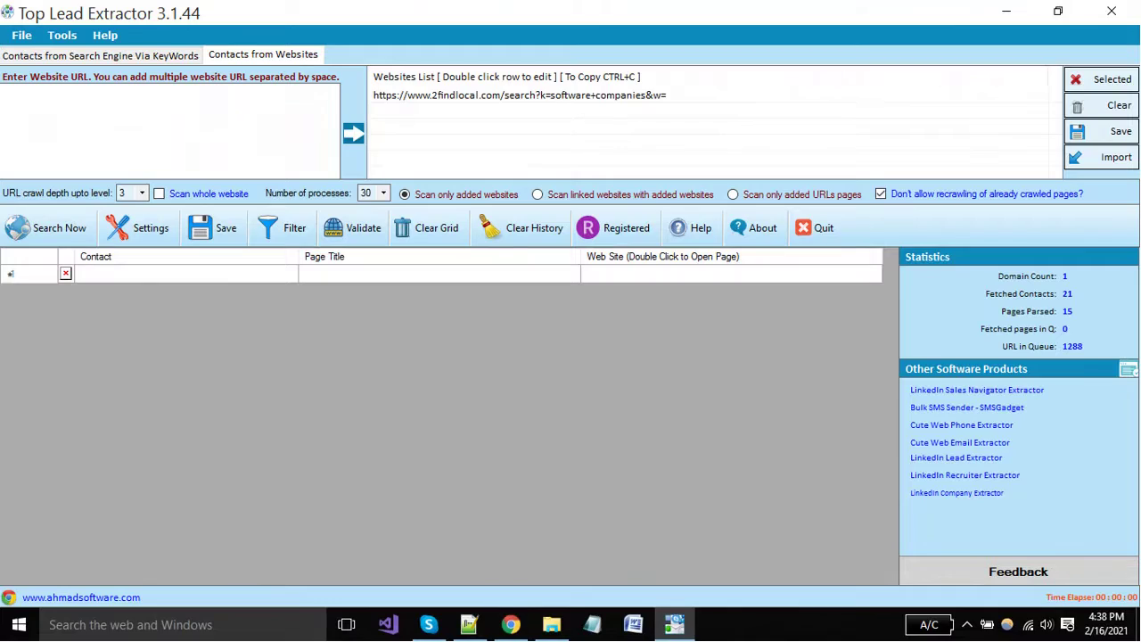
In the parse-limit settings, require 2findlocal and software in page URLs.
left_click(138, 228)
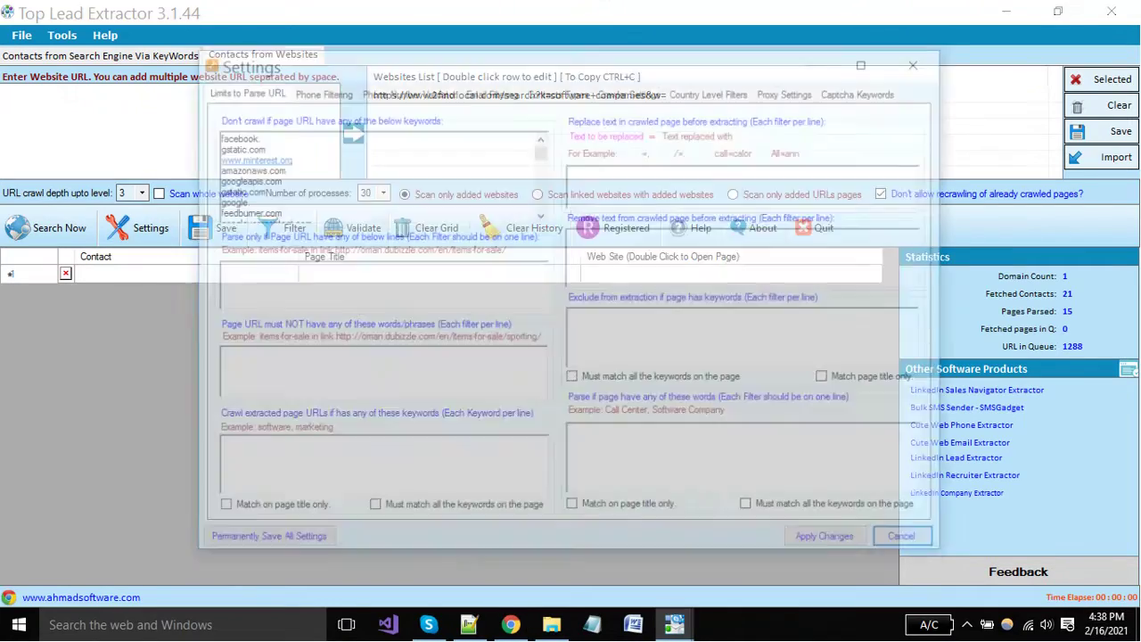
left_click(268, 272)
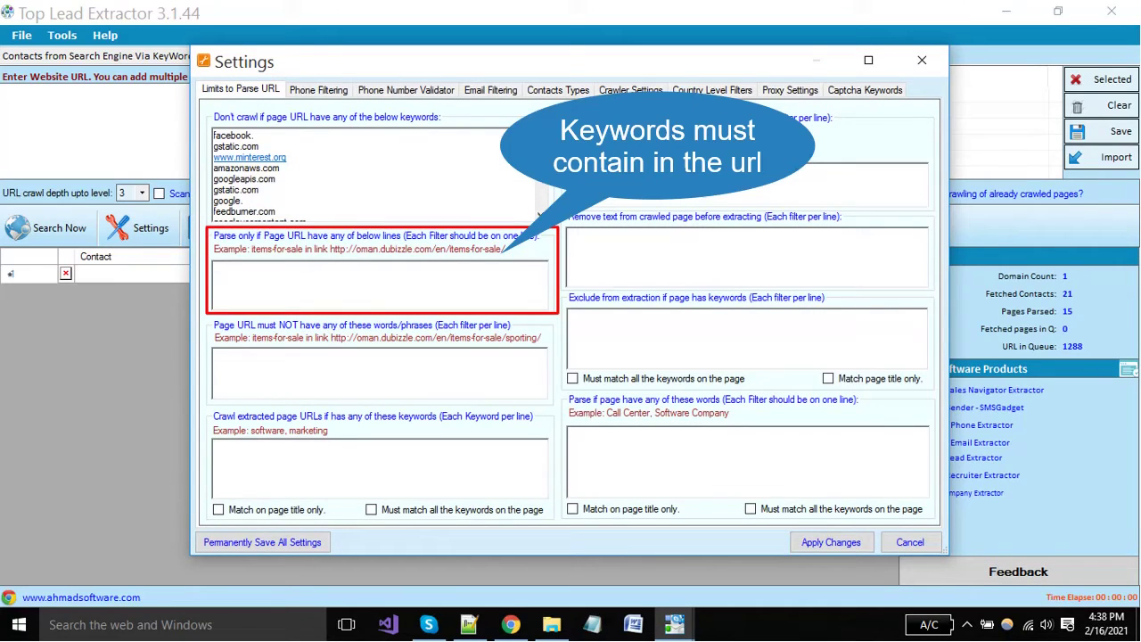
key("ctrl+v")
type("software")
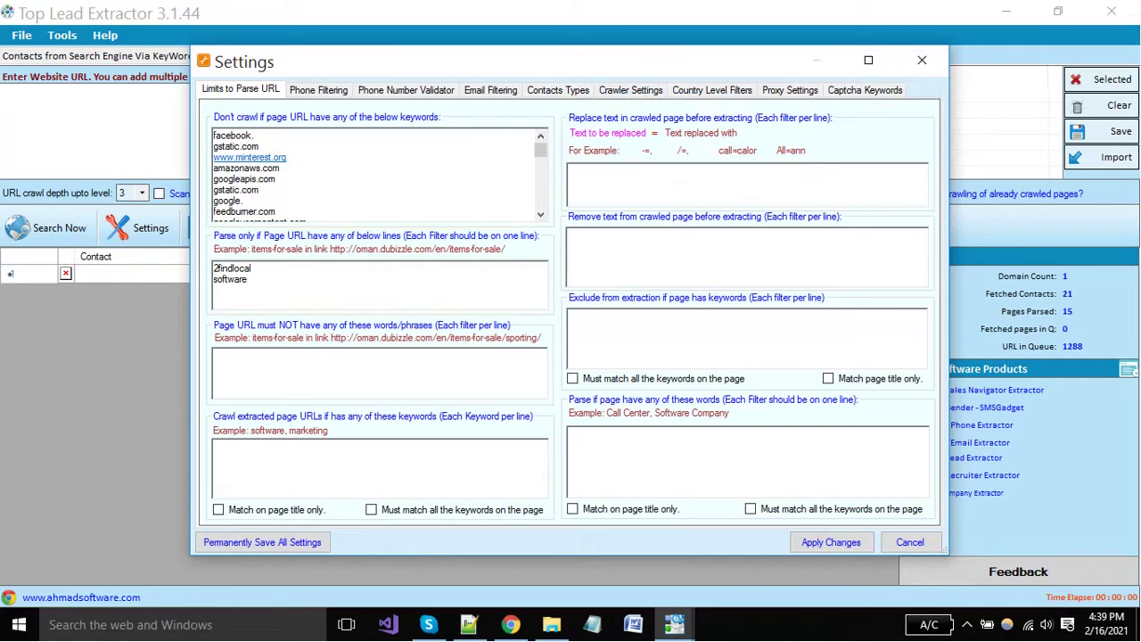
key("ctrl+a")
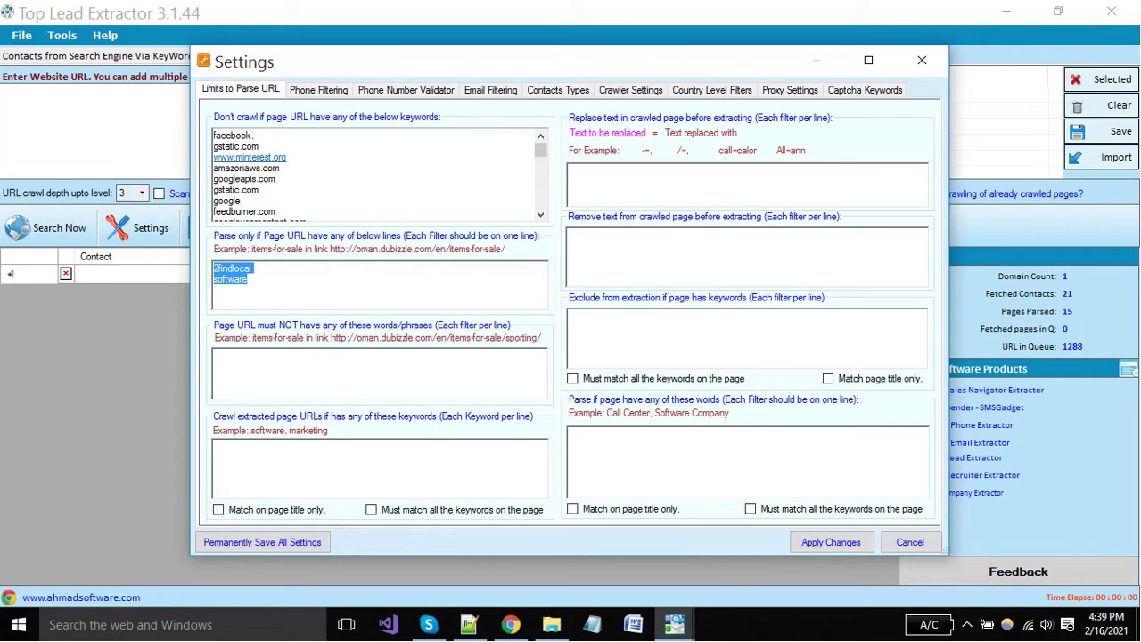
key("ctrl+c")
Add 2findlocal and software as page-text and crawl-link keywords, exclude tech support, and apply.
left_click(624, 446)
key("ctrl+v")
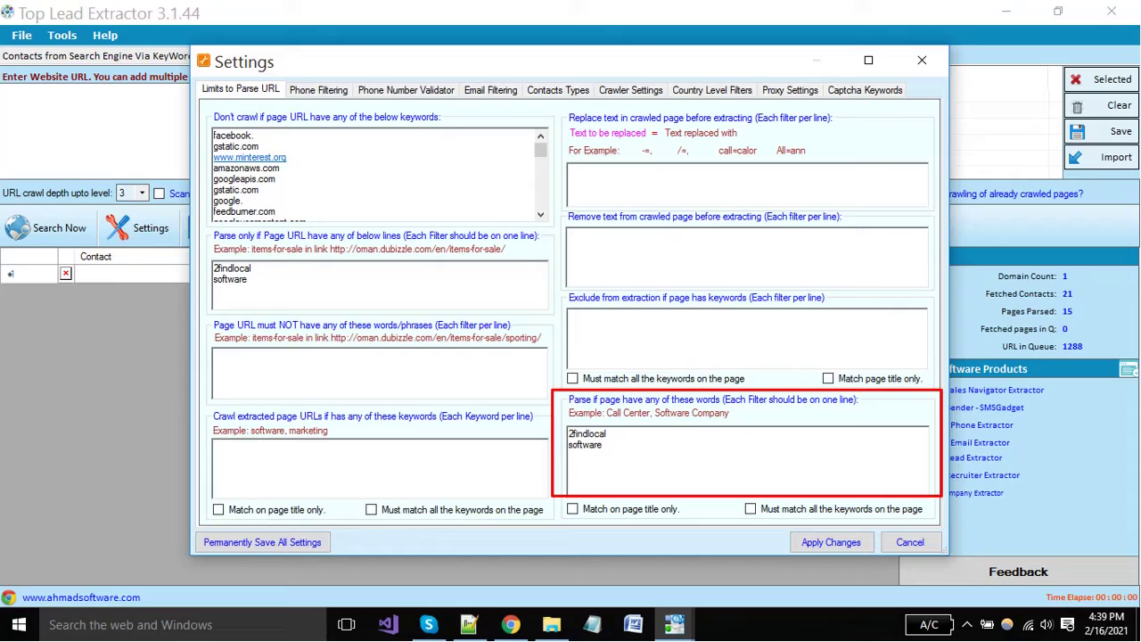
left_click_drag(604, 445, 569, 434)
left_click(214, 446)
key("ctrl+v")
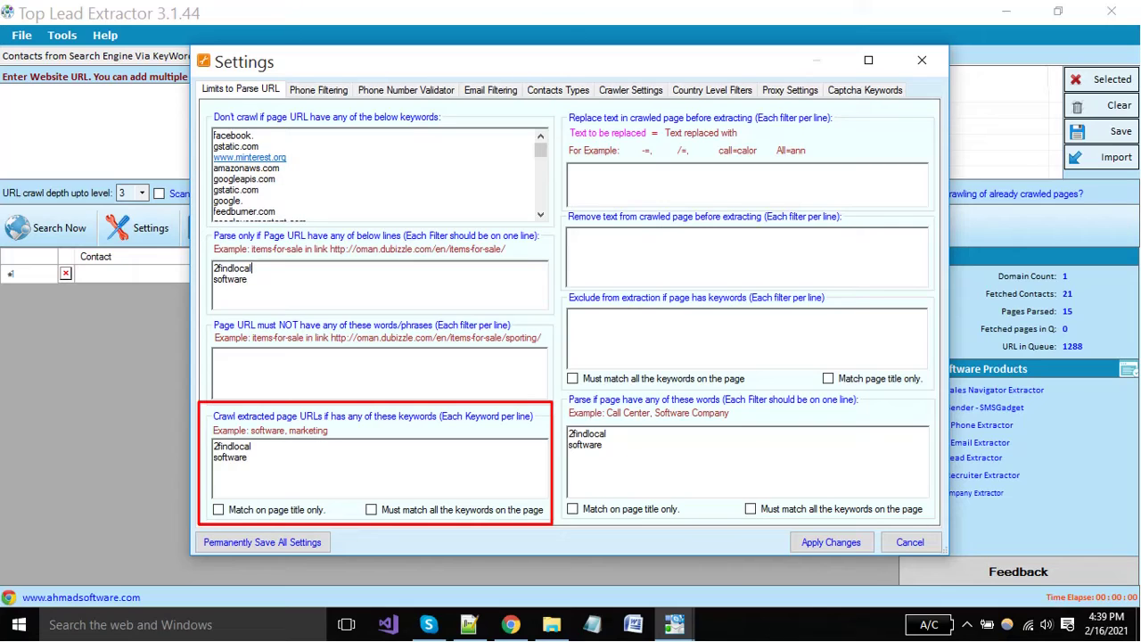
type("ech su")
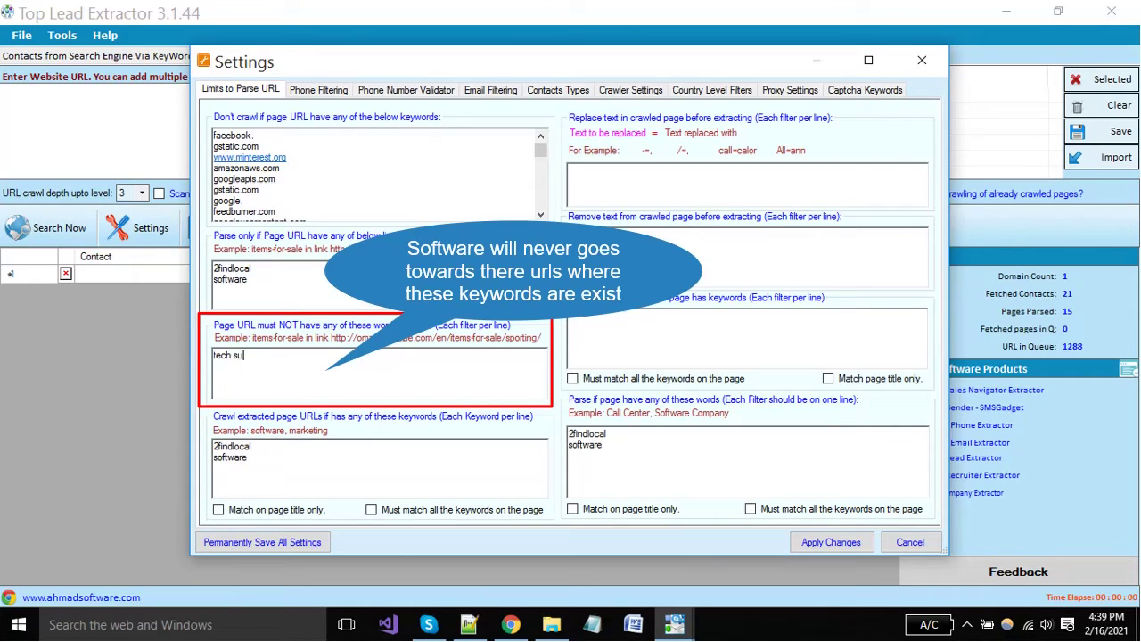
type("pport")
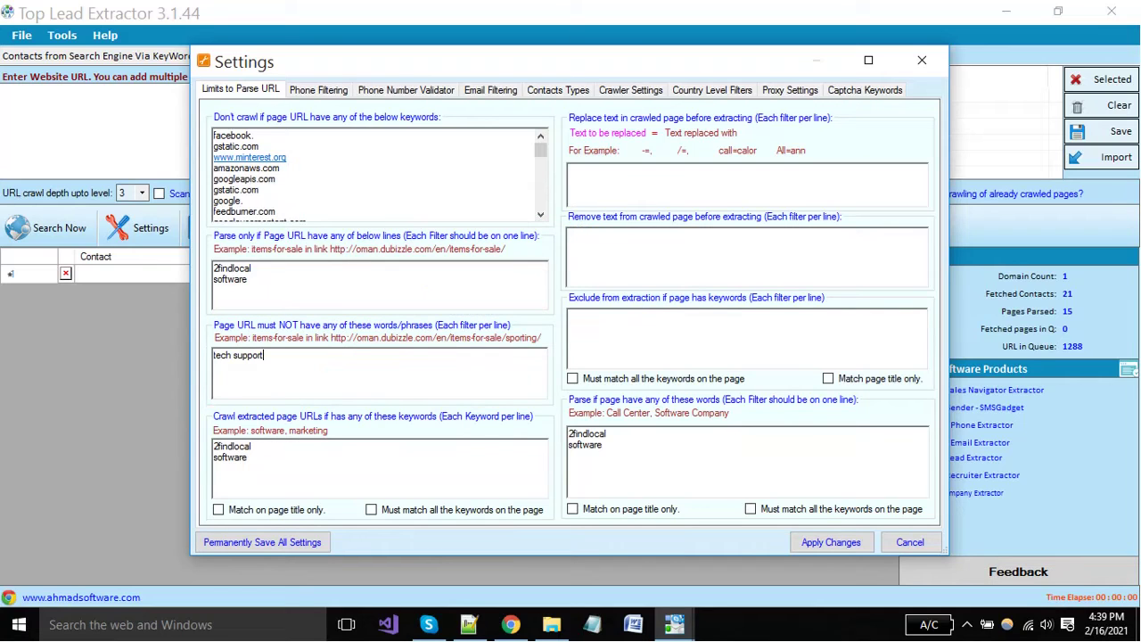
left_click(831, 542)
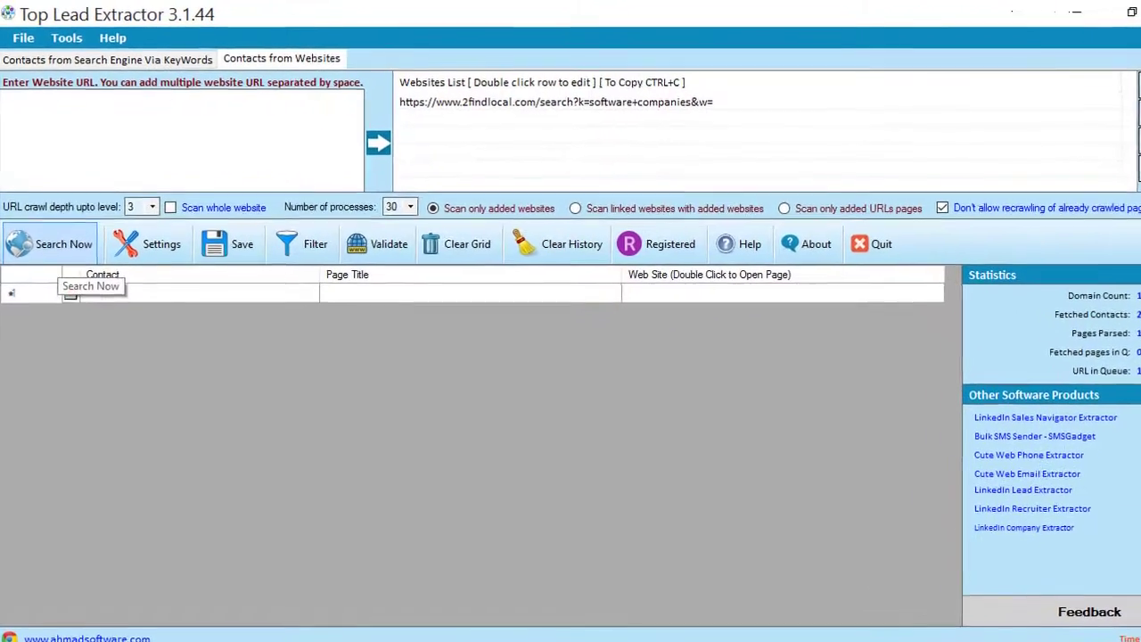
Extract phone contacts from the 2findlocal URL, reaching 120 contacts from 14 pages, then stop.
left_click(49, 228)
key("Return")
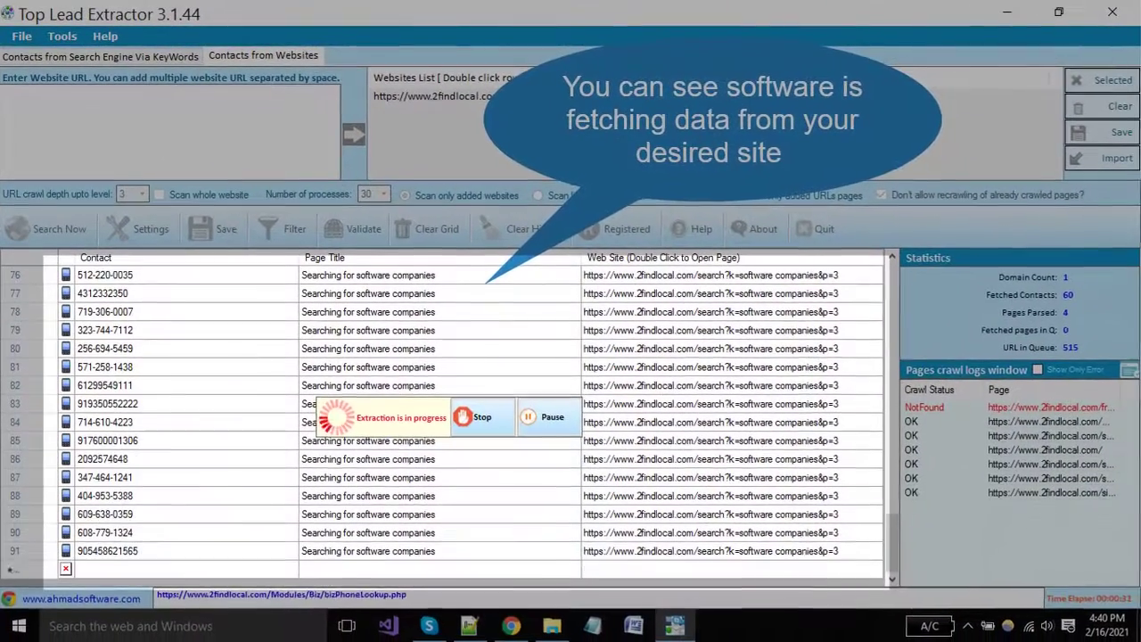
scroll(464, 419, "up", 20)
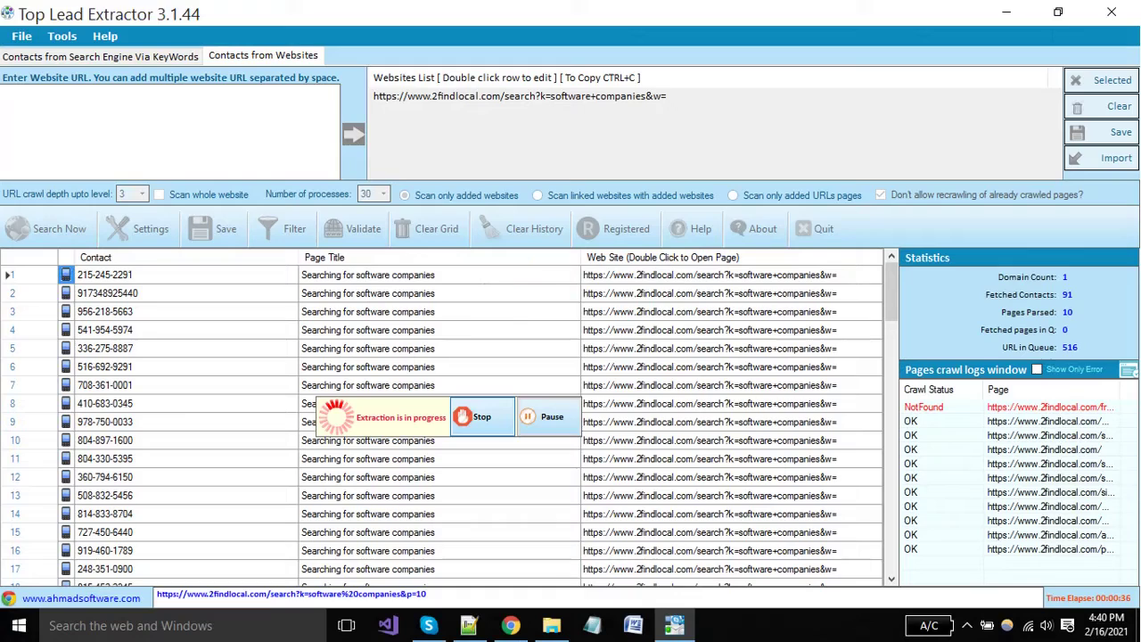
left_click(473, 417)
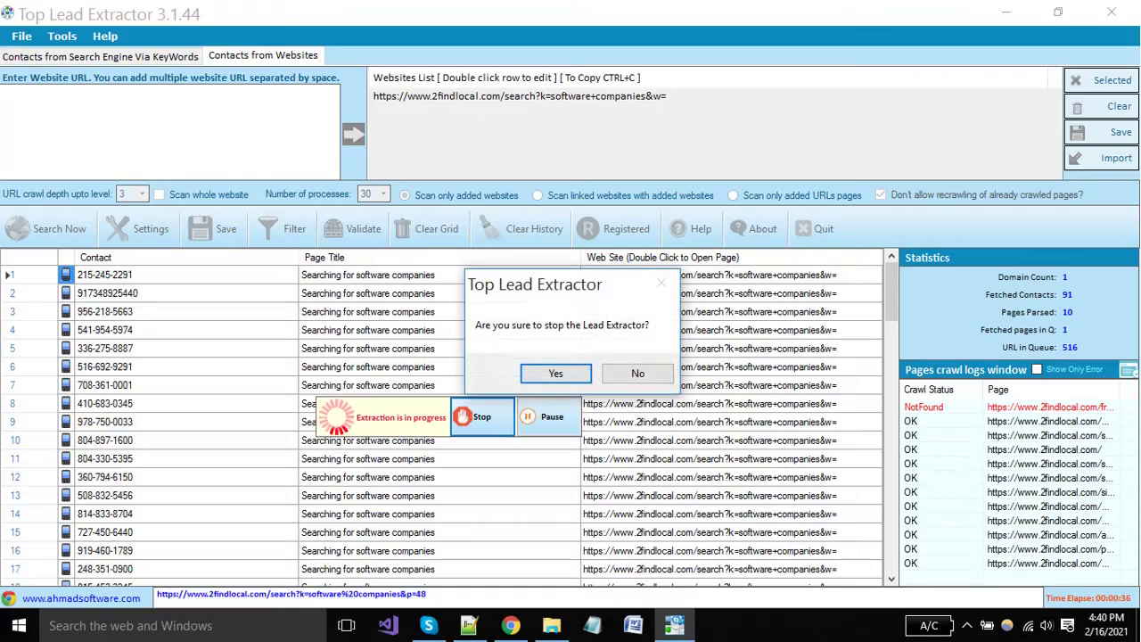
key("Return")
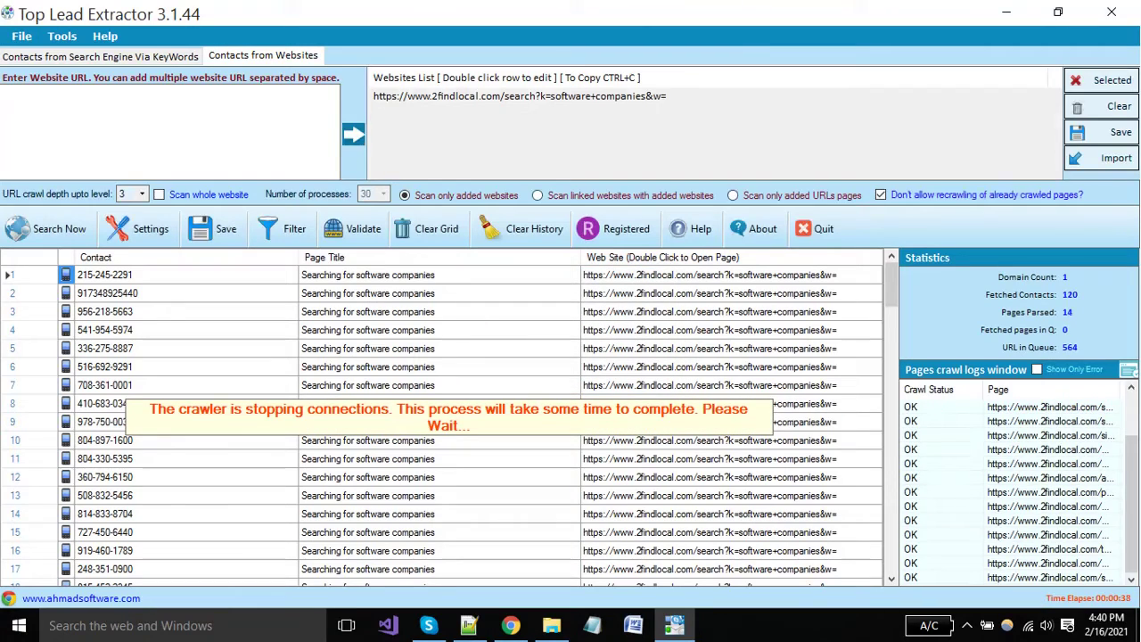